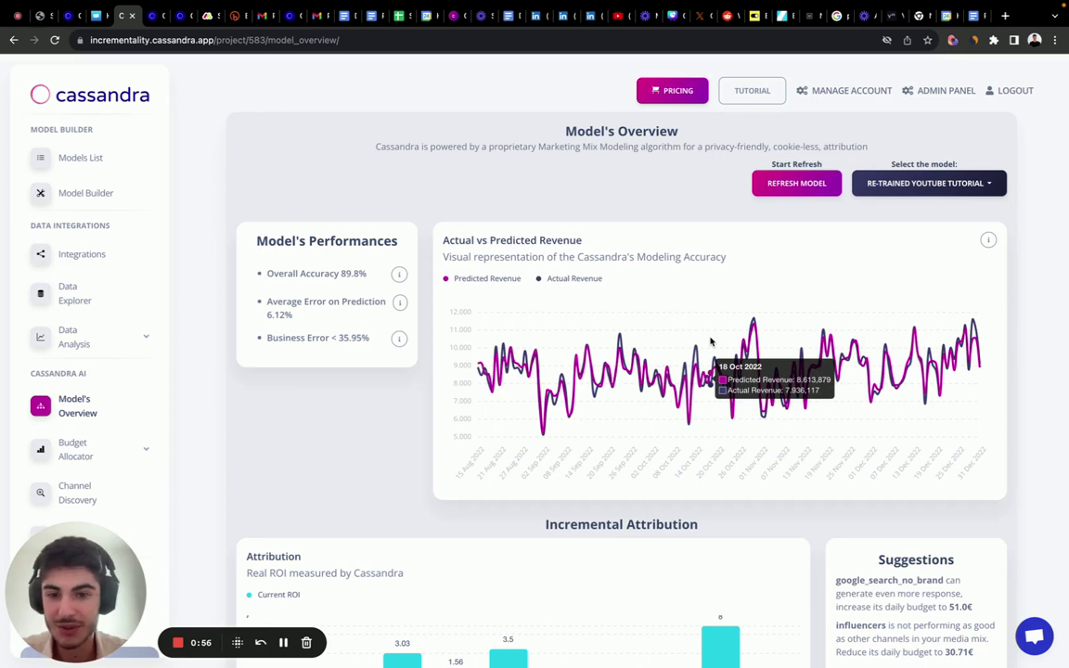
Review the overall accuracy, average prediction error and business error in the Model's Performances card.
{"action": "left_click_drag", "start_coordinate": [265, 272], "coordinate": [381, 276]}
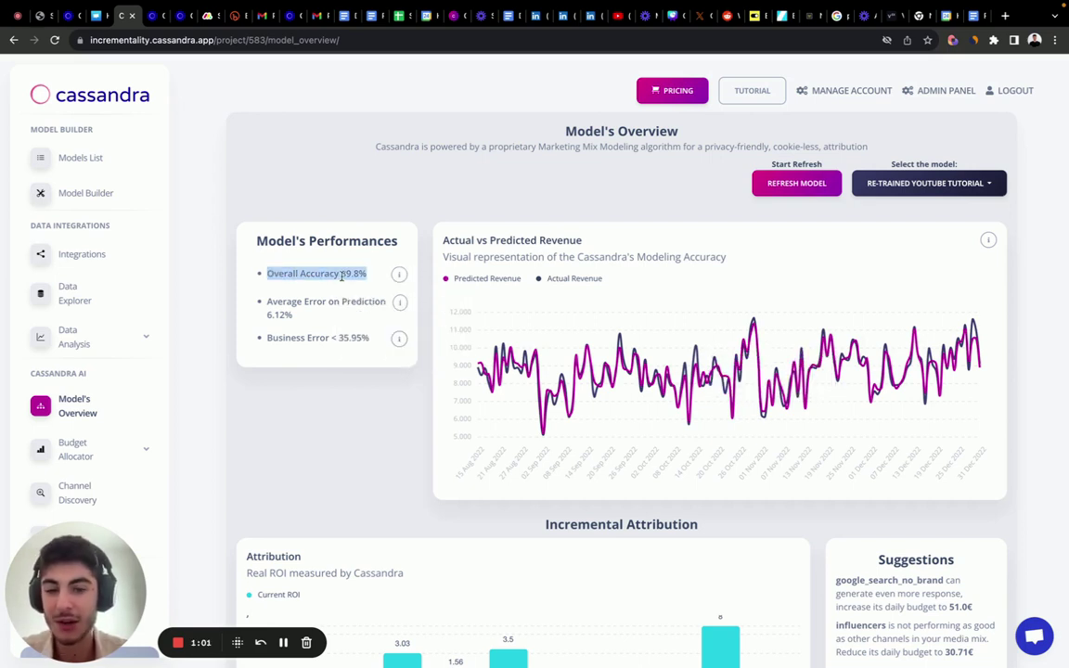
{"action": "left_click", "coordinate": [371, 275]}
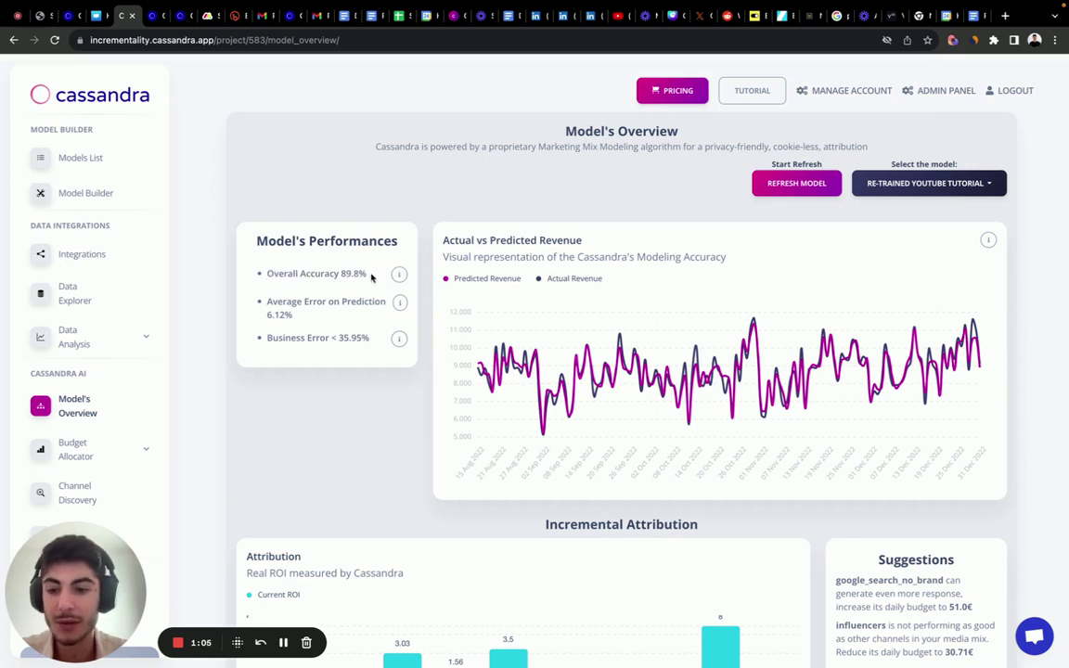
{"action": "left_click_drag", "start_coordinate": [371, 276], "coordinate": [341, 275]}
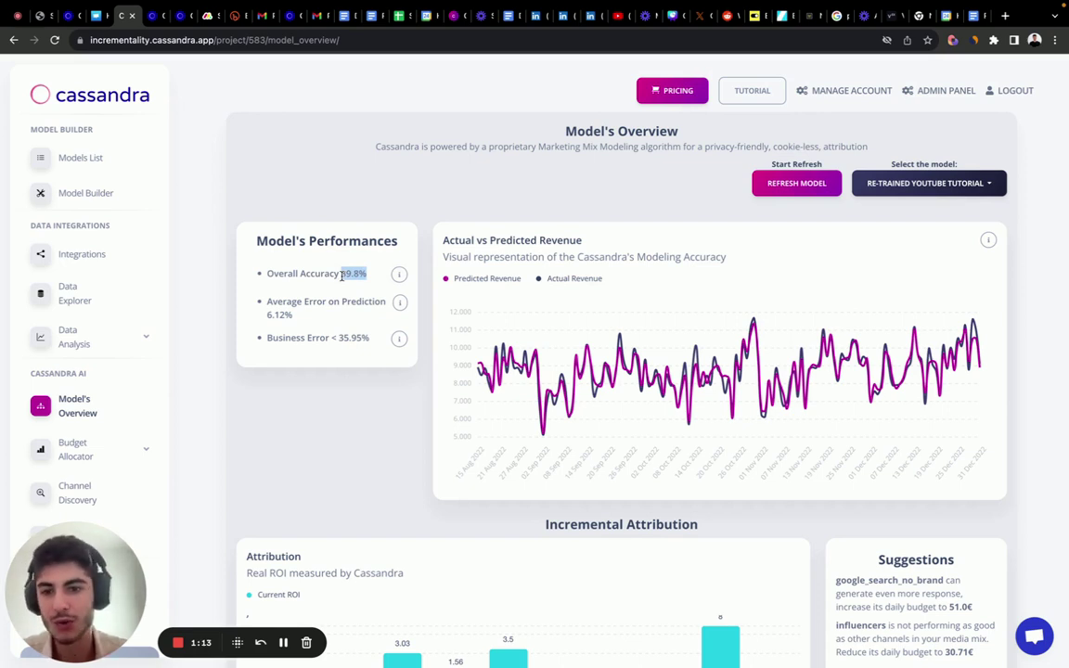
{"action": "left_click_drag", "start_coordinate": [266, 301], "coordinate": [370, 302]}
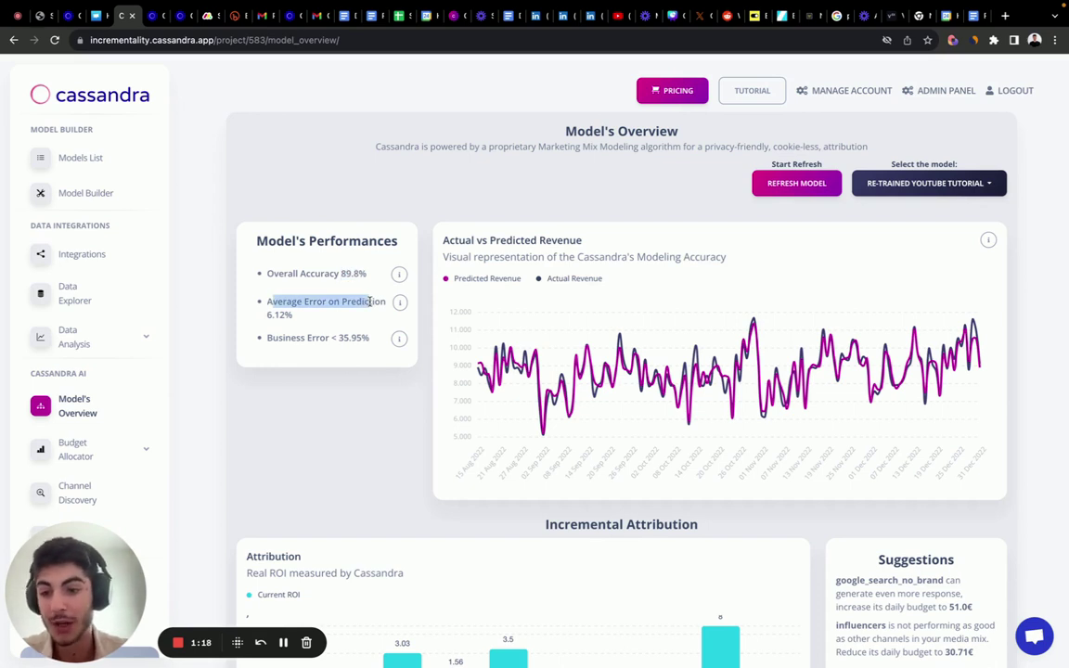
{"action": "left_click_drag", "start_coordinate": [370, 301], "coordinate": [368, 336]}
{"action": "left_click", "coordinate": [292, 314]}
{"action": "left_click", "coordinate": [291, 314]}
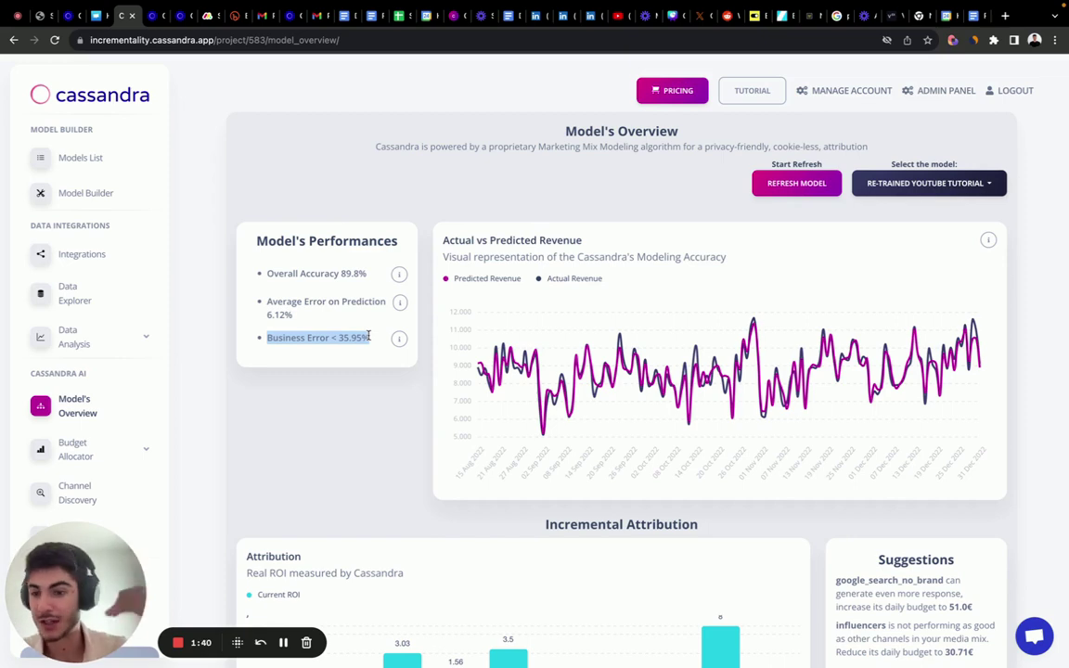
Examine each channel's ROI in the Incremental Attribution chart and read the budget suggestions for google_search_no_brand and influencers.
{"action": "scroll", "coordinate": [552, 409], "scroll_direction": "down", "scroll_amount": 3}
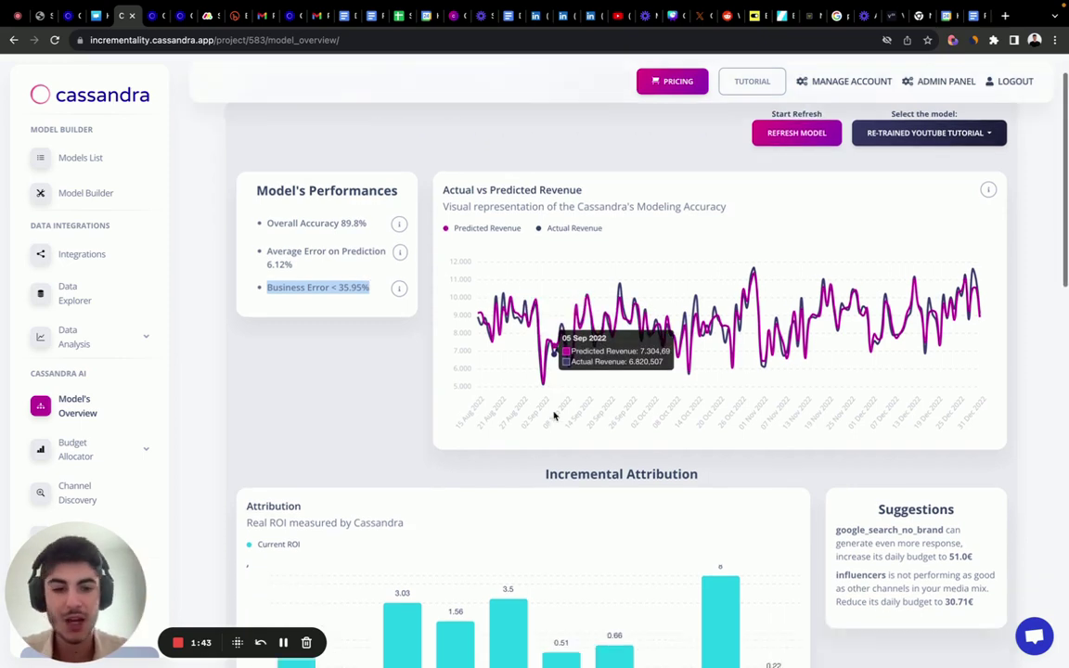
{"action": "scroll", "coordinate": [554, 415], "scroll_direction": "down", "scroll_amount": 5}
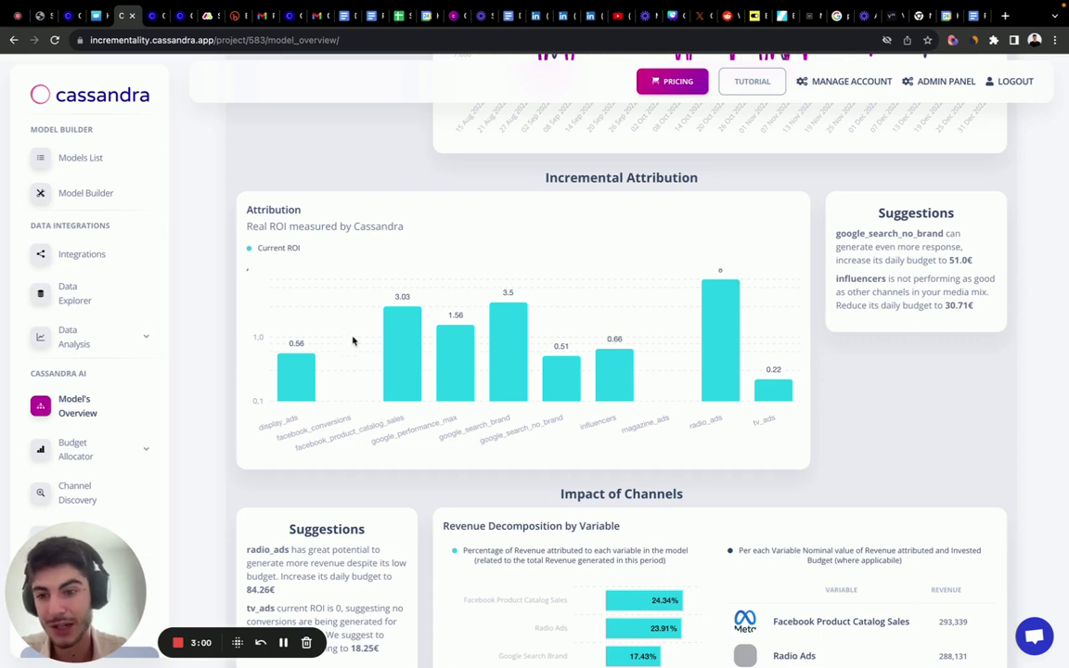
{"action": "mouse_move", "coordinate": [406, 358]}
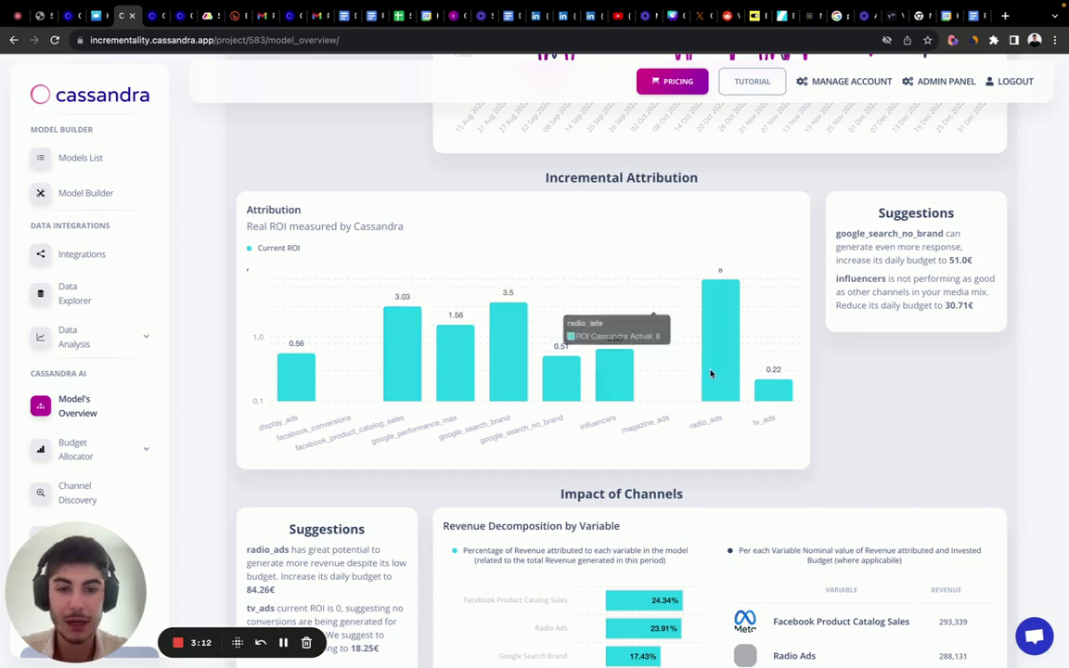
{"action": "scroll", "coordinate": [709, 374], "scroll_direction": "down", "scroll_amount": 1}
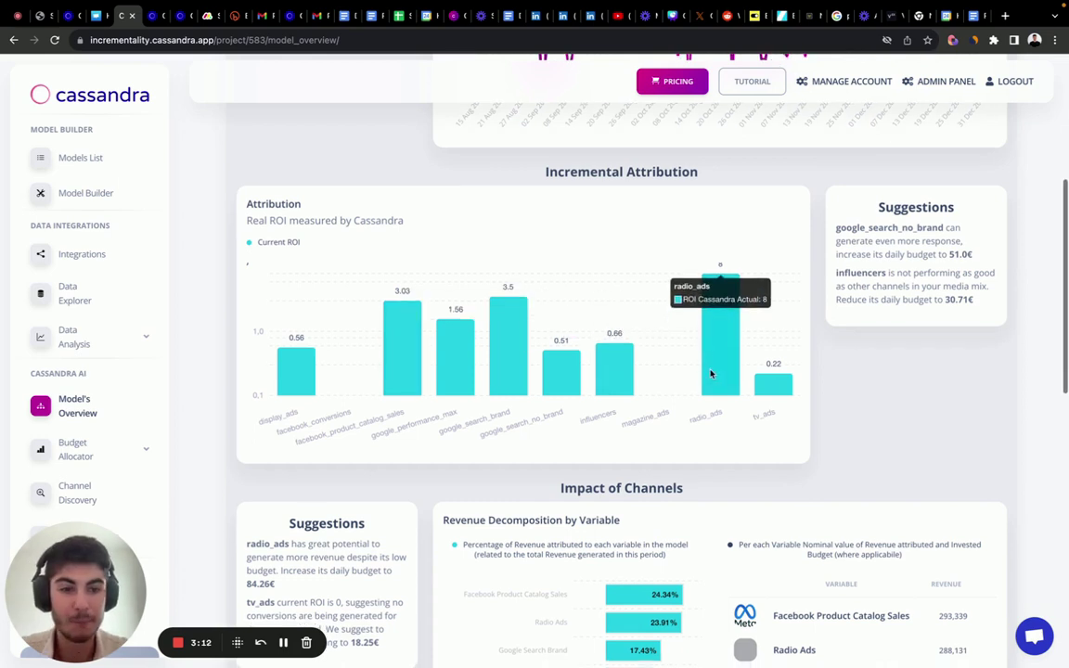
{"action": "double_click", "coordinate": [897, 199]}
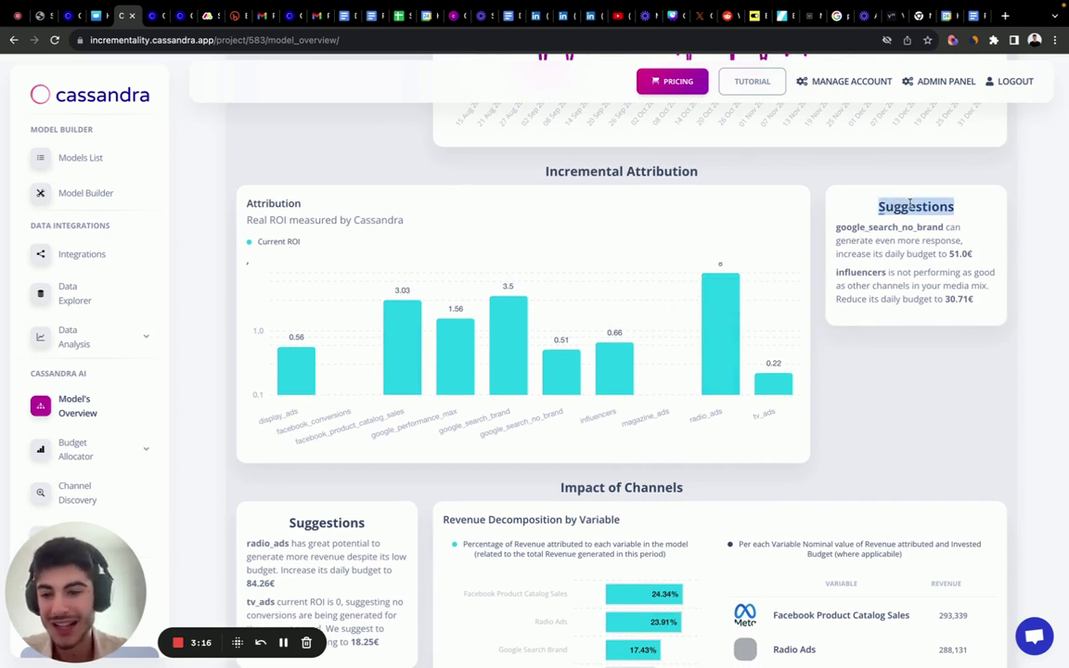
{"action": "left_click", "coordinate": [817, 186]}
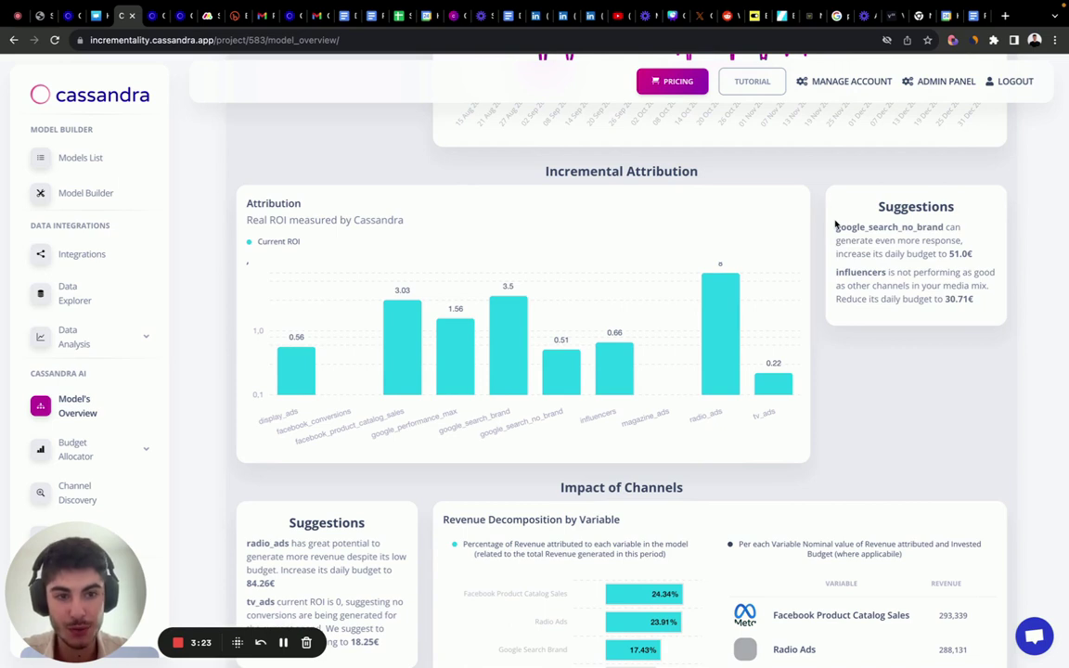
{"action": "left_click_drag", "start_coordinate": [835, 227], "coordinate": [976, 264]}
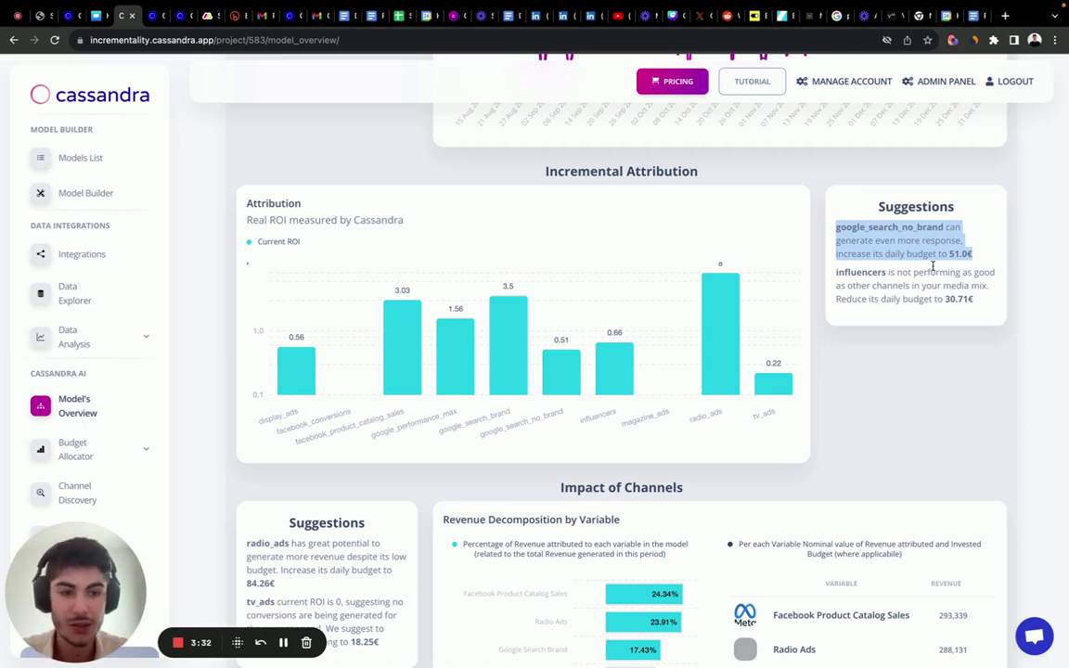
{"action": "left_click_drag", "start_coordinate": [836, 272], "coordinate": [981, 299]}
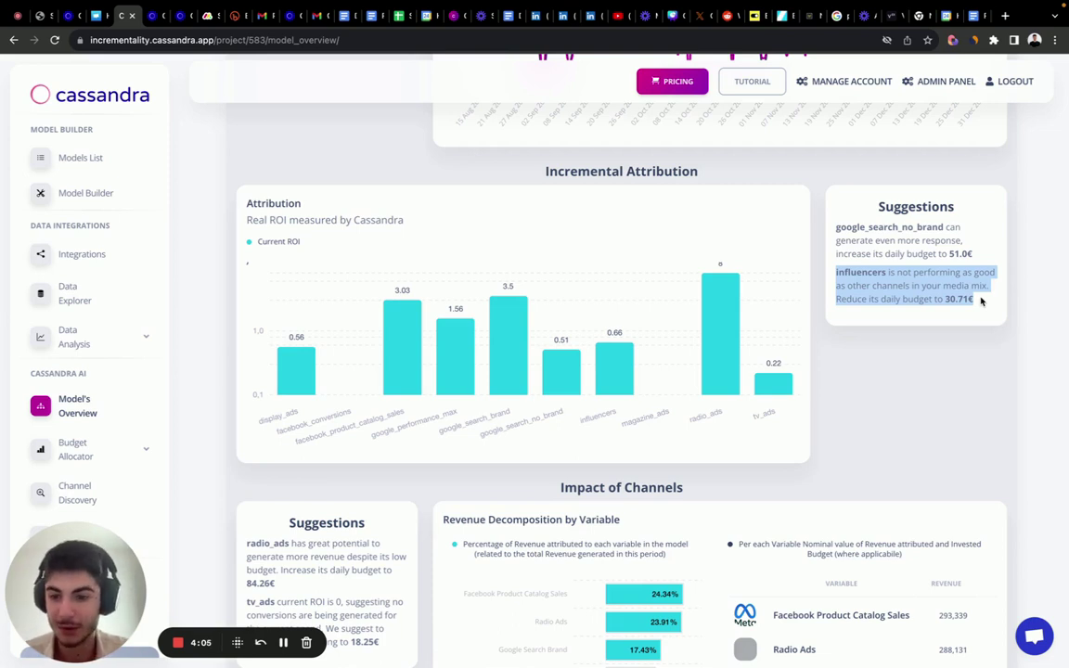
Examine the Revenue Decomposition by Variable section, comparing the attributed revenue and spend of Facebook Product Catalog Sales.
{"action": "scroll", "coordinate": [980, 300], "scroll_direction": "down", "scroll_amount": 3}
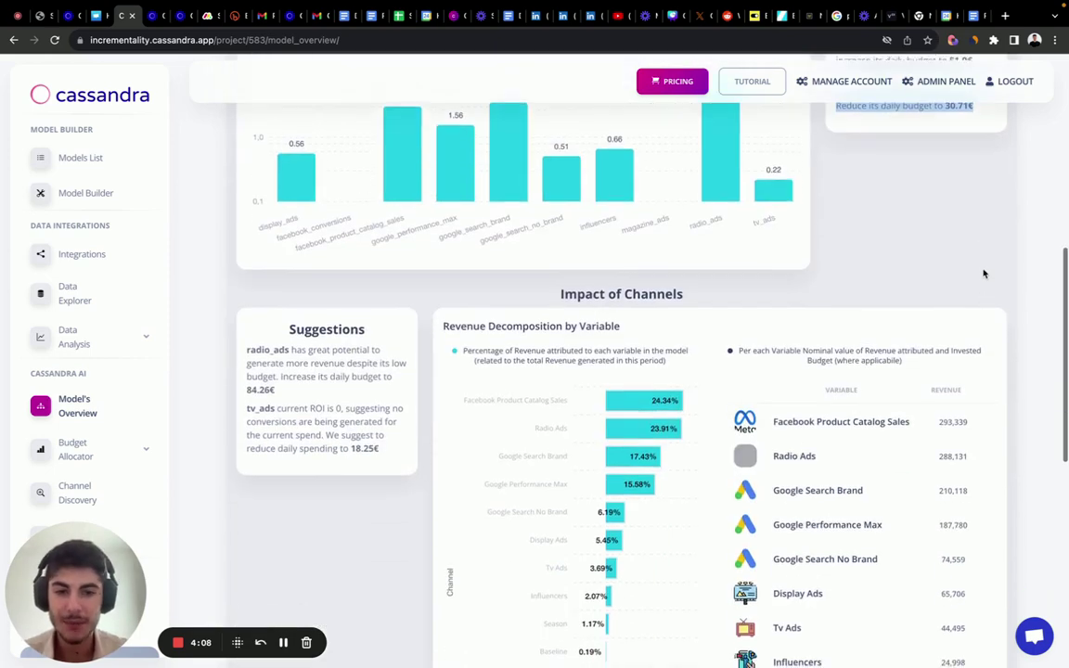
{"action": "scroll", "coordinate": [983, 272], "scroll_direction": "down", "scroll_amount": 2}
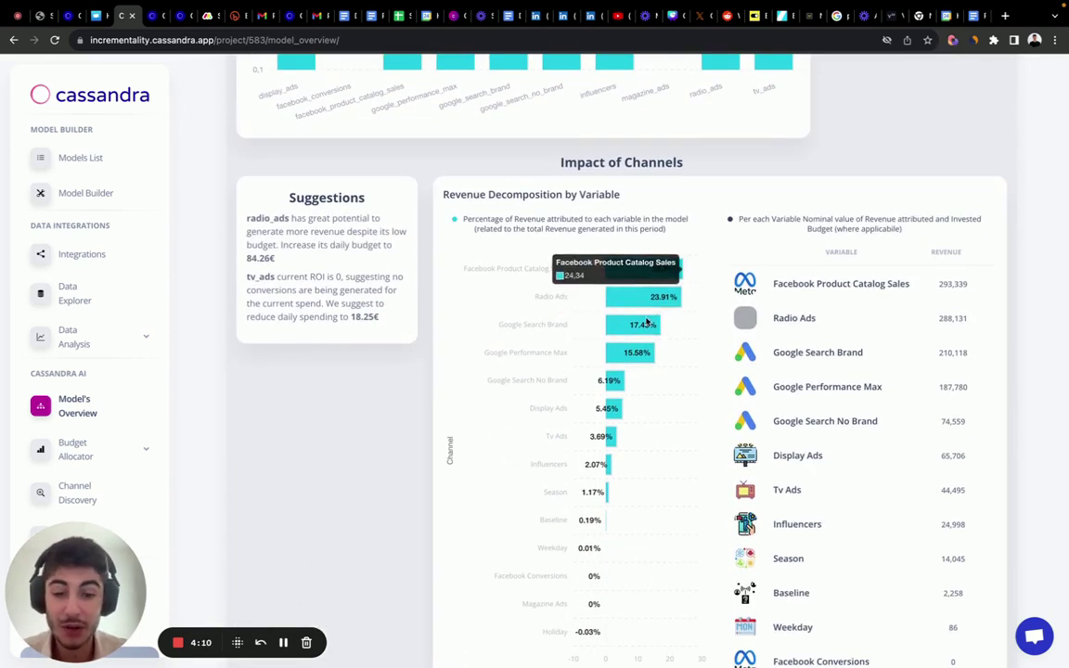
{"action": "scroll", "coordinate": [617, 624], "scroll_direction": "down", "scroll_amount": 1}
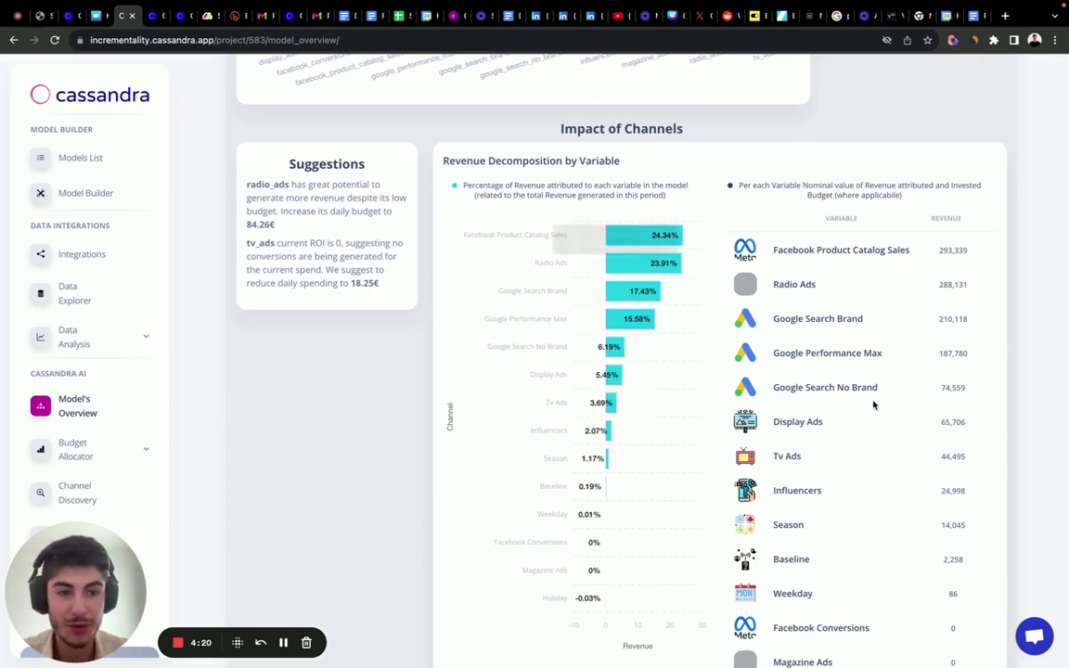
{"action": "scroll", "coordinate": [872, 404], "scroll_direction": "right", "scroll_amount": 1}
{"action": "scroll", "coordinate": [872, 404], "scroll_direction": "right", "scroll_amount": 3}
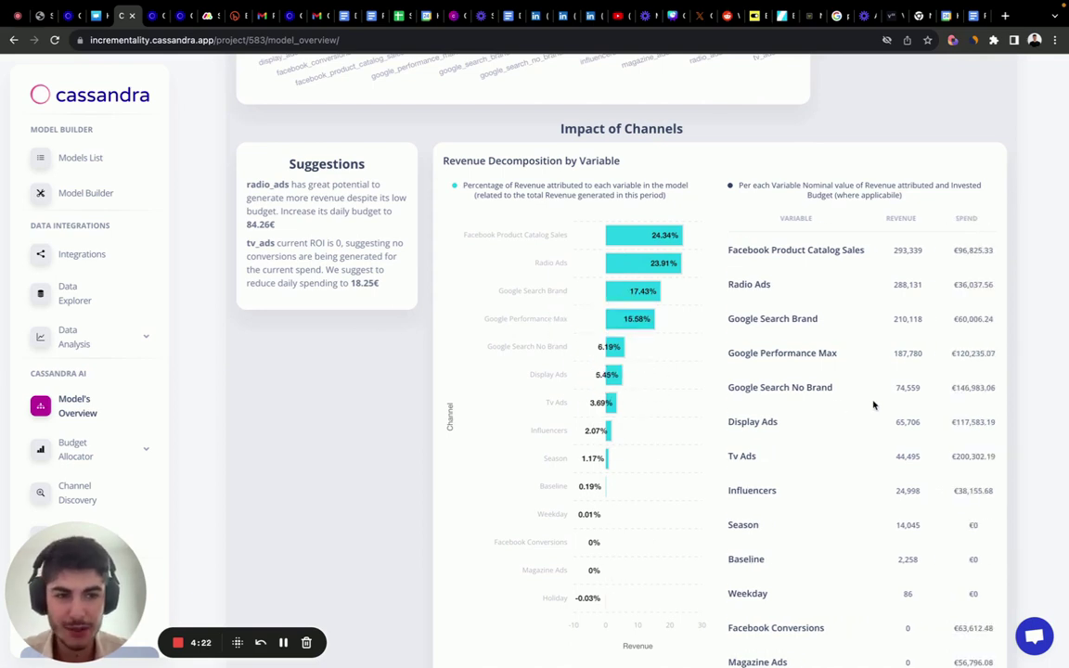
{"action": "scroll", "coordinate": [872, 404], "scroll_direction": "right", "scroll_amount": 1}
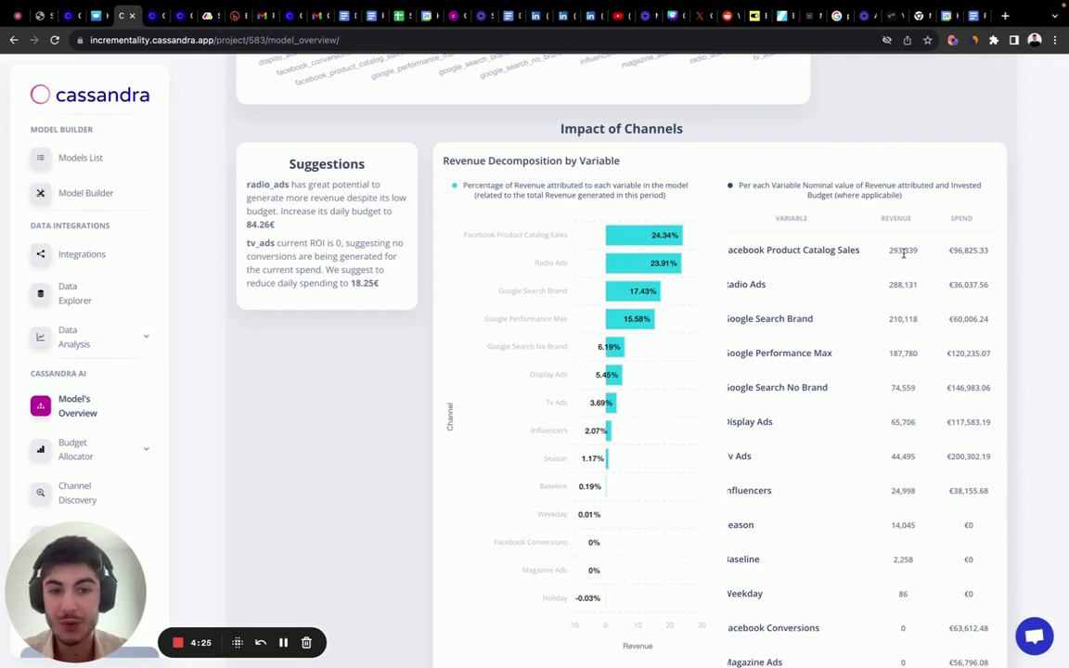
{"action": "scroll", "coordinate": [903, 252], "scroll_direction": "left", "scroll_amount": 5}
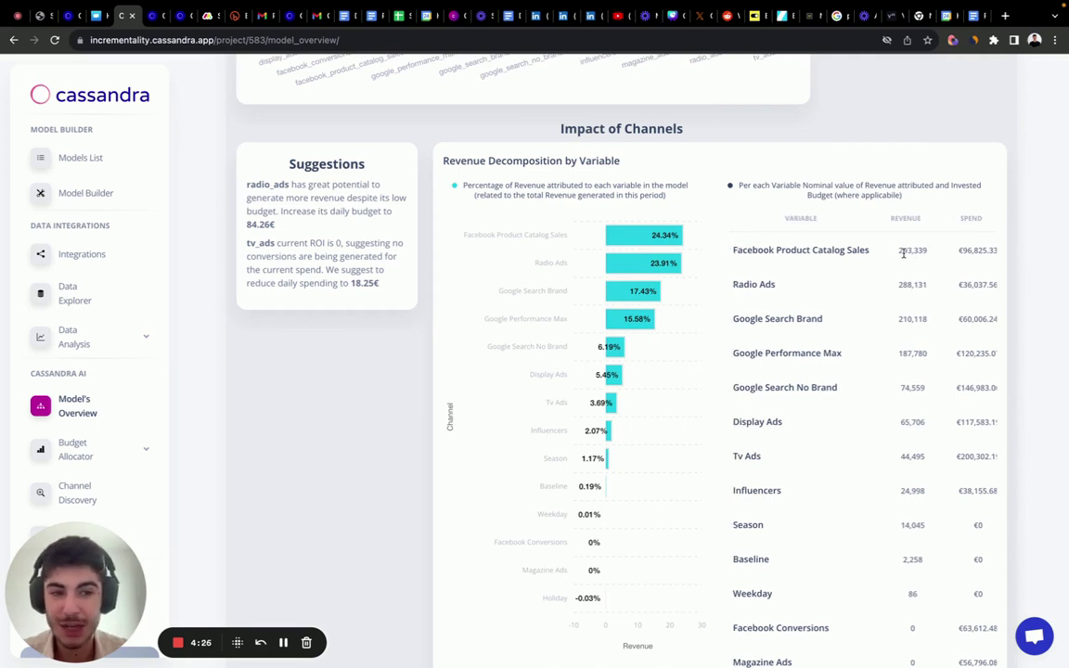
{"action": "triple_click", "coordinate": [814, 252]}
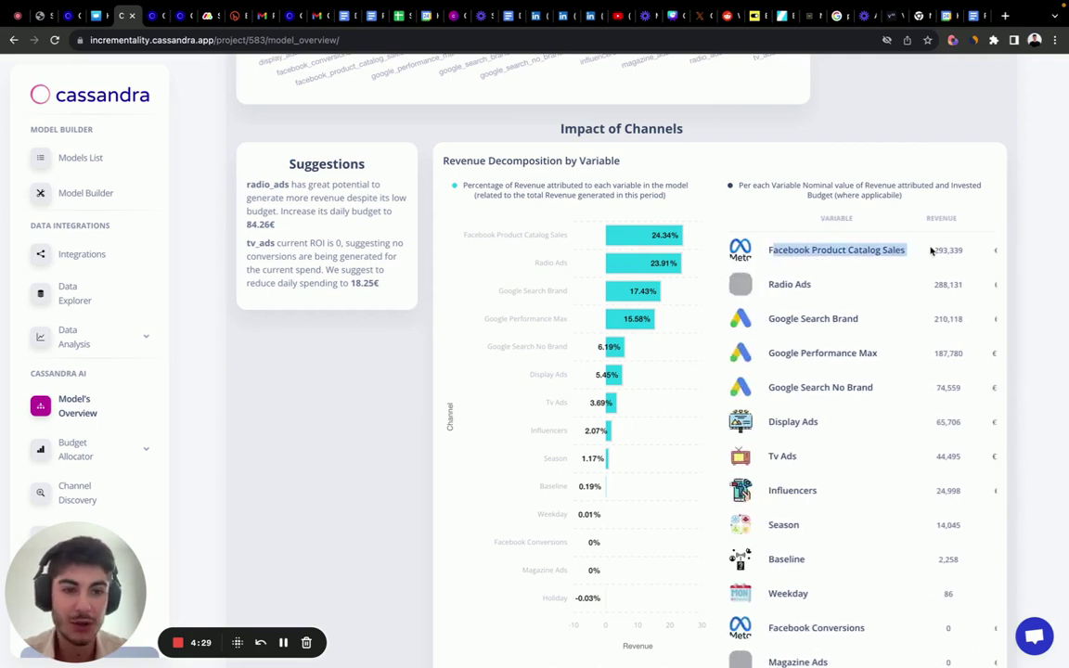
{"action": "scroll", "coordinate": [937, 250], "scroll_direction": "right", "scroll_amount": 2}
{"action": "left_click_drag", "start_coordinate": [948, 251], "coordinate": [991, 251]}
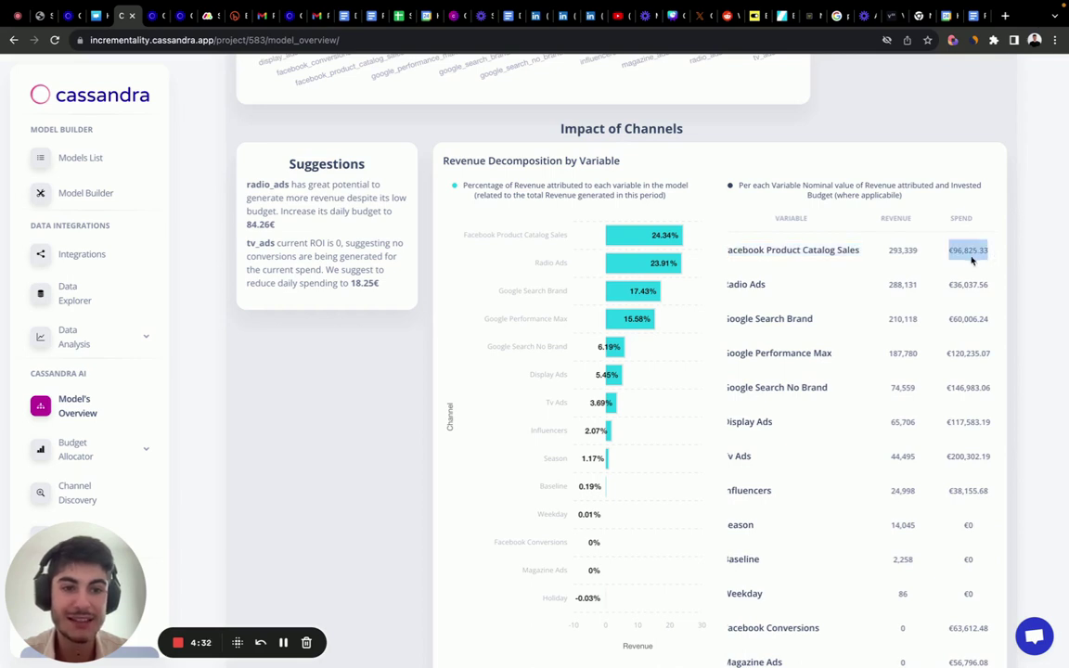
{"action": "left_click_drag", "start_coordinate": [887, 252], "coordinate": [923, 248]}
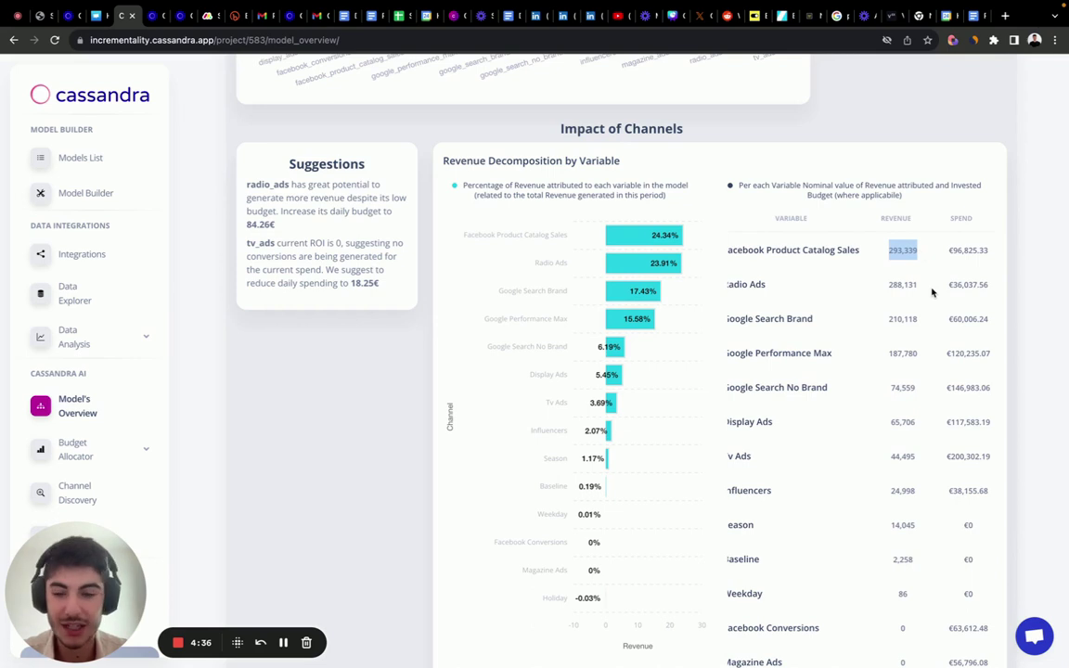
Compare the revenue and spend of Radio Ads, and read the Impact of Channels suggestions for radio_ads and tv_ads.
{"action": "scroll", "coordinate": [932, 292], "scroll_direction": "left", "scroll_amount": 3}
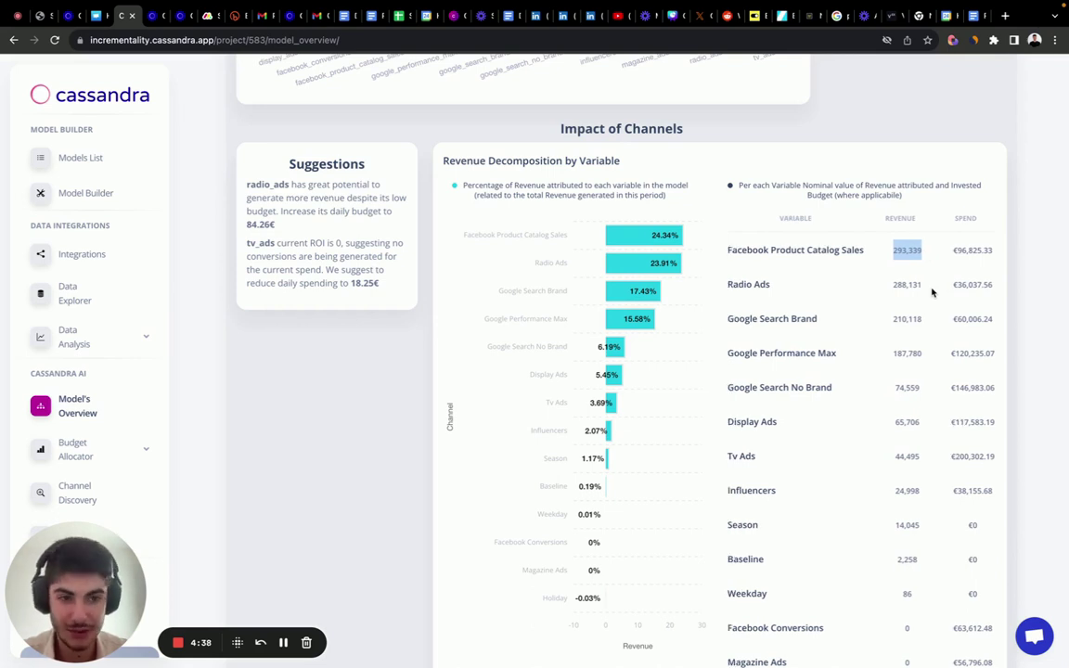
{"action": "scroll", "coordinate": [932, 292], "scroll_direction": "right", "scroll_amount": 3}
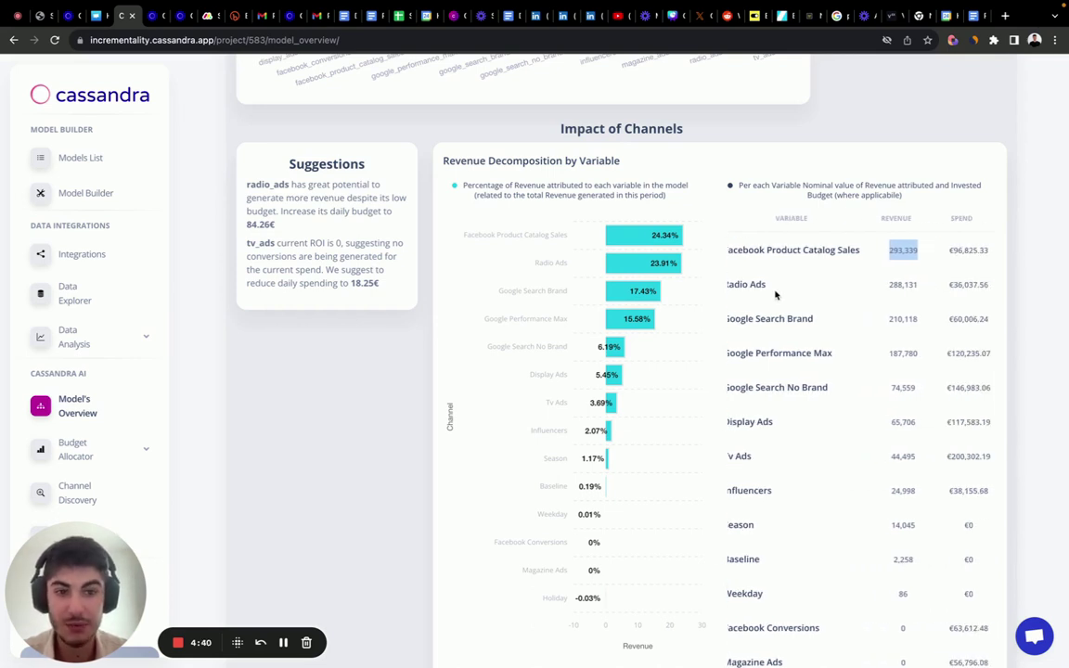
{"action": "scroll", "coordinate": [776, 293], "scroll_direction": "left", "scroll_amount": 3}
{"action": "scroll", "coordinate": [838, 289], "scroll_direction": "right", "scroll_amount": 3}
{"action": "left_click_drag", "start_coordinate": [888, 285], "coordinate": [917, 293]}
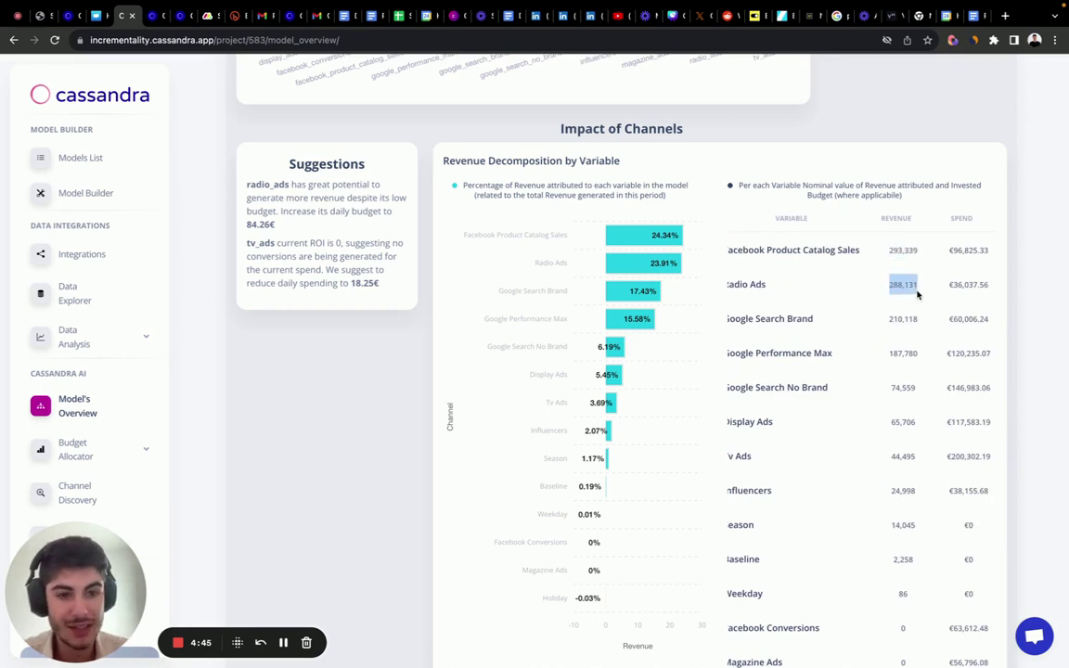
{"action": "left_click_drag", "start_coordinate": [948, 286], "coordinate": [996, 292]}
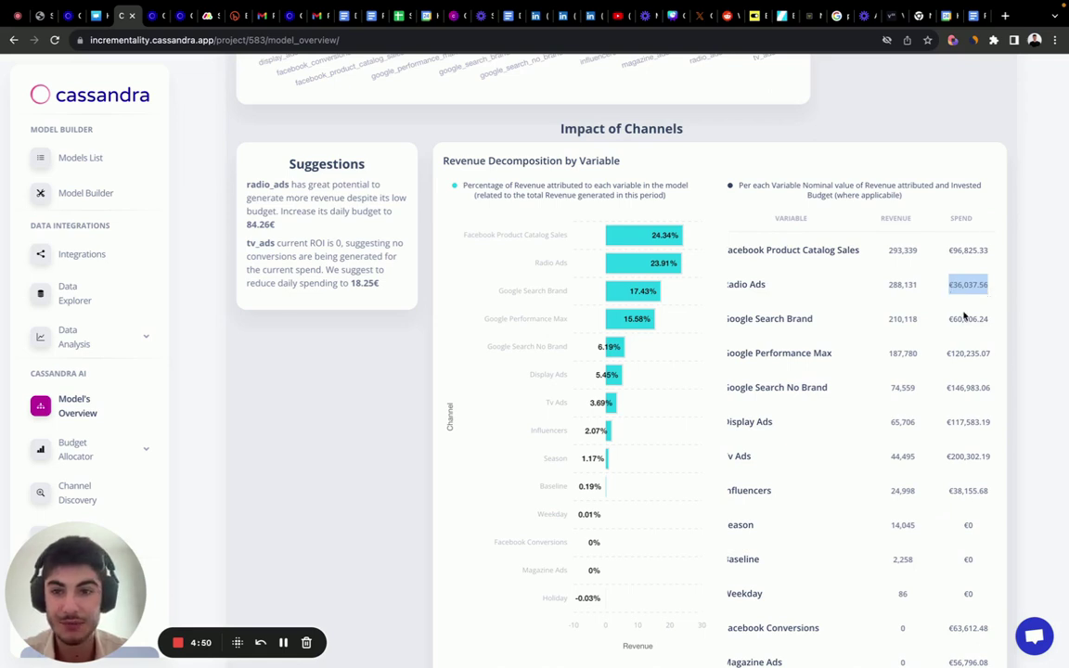
{"action": "left_click_drag", "start_coordinate": [245, 183], "coordinate": [341, 223]}
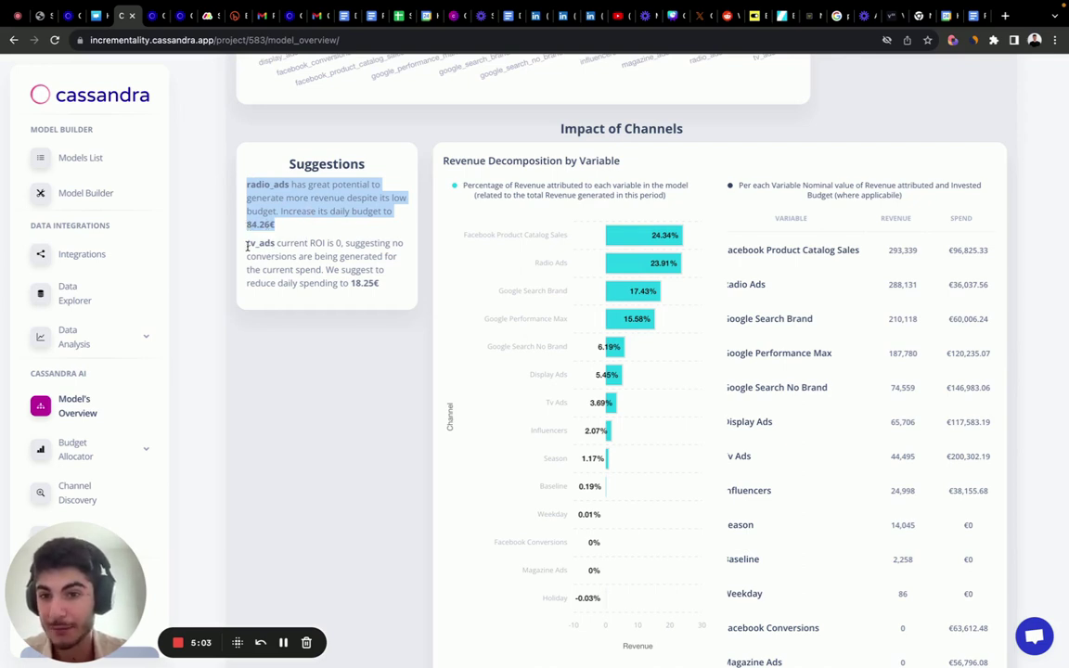
{"action": "left_click_drag", "start_coordinate": [224, 224], "coordinate": [379, 289]}
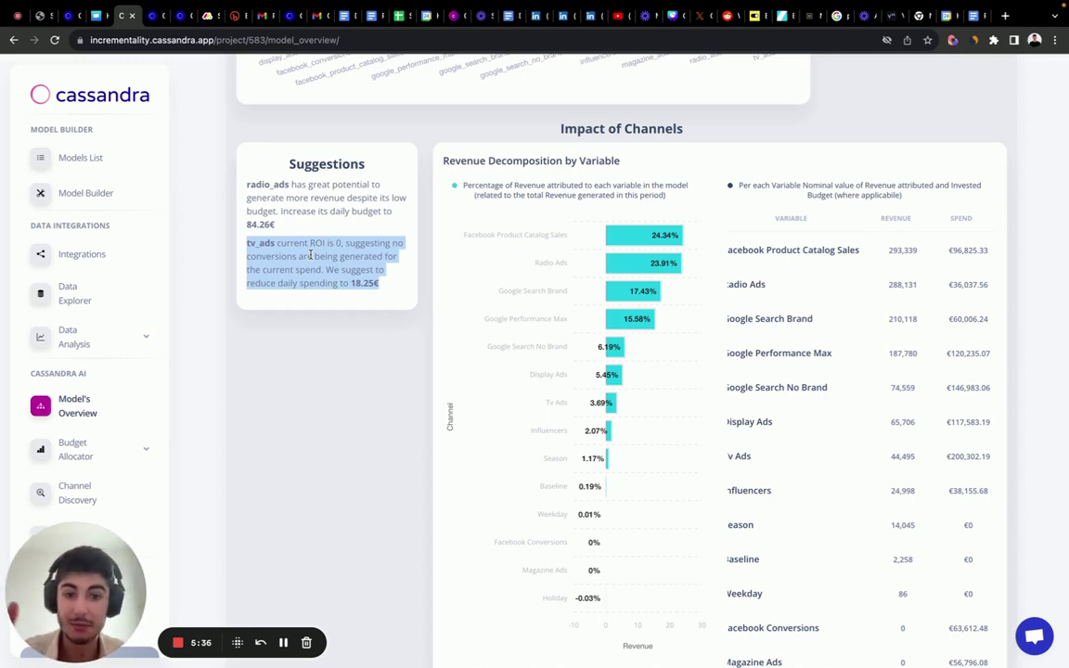
Examine the Impact of Seasonality chart and the date range of its next period.
{"action": "scroll", "coordinate": [480, 141], "scroll_direction": "down", "scroll_amount": 4}
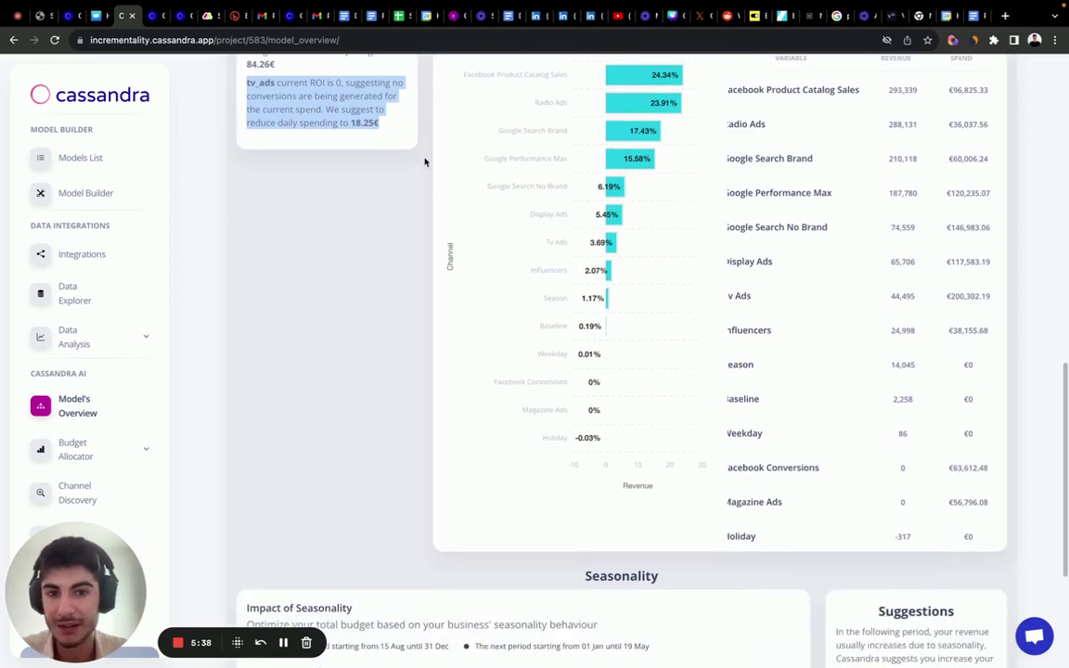
{"action": "scroll", "coordinate": [425, 160], "scroll_direction": "down", "scroll_amount": 3}
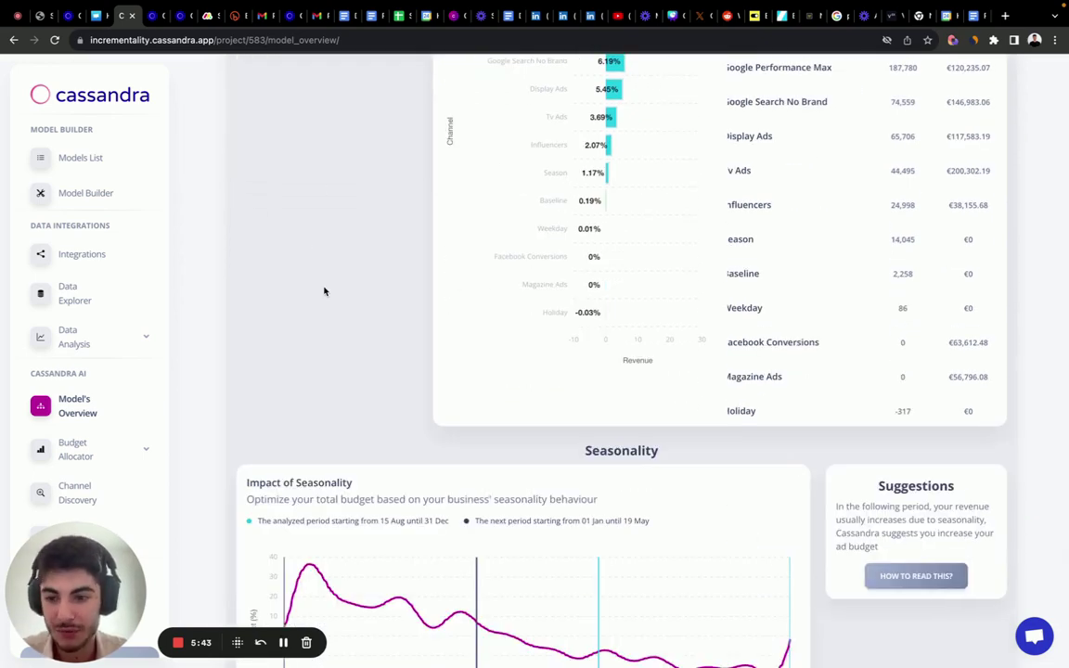
{"action": "scroll", "coordinate": [323, 291], "scroll_direction": "down", "scroll_amount": 3}
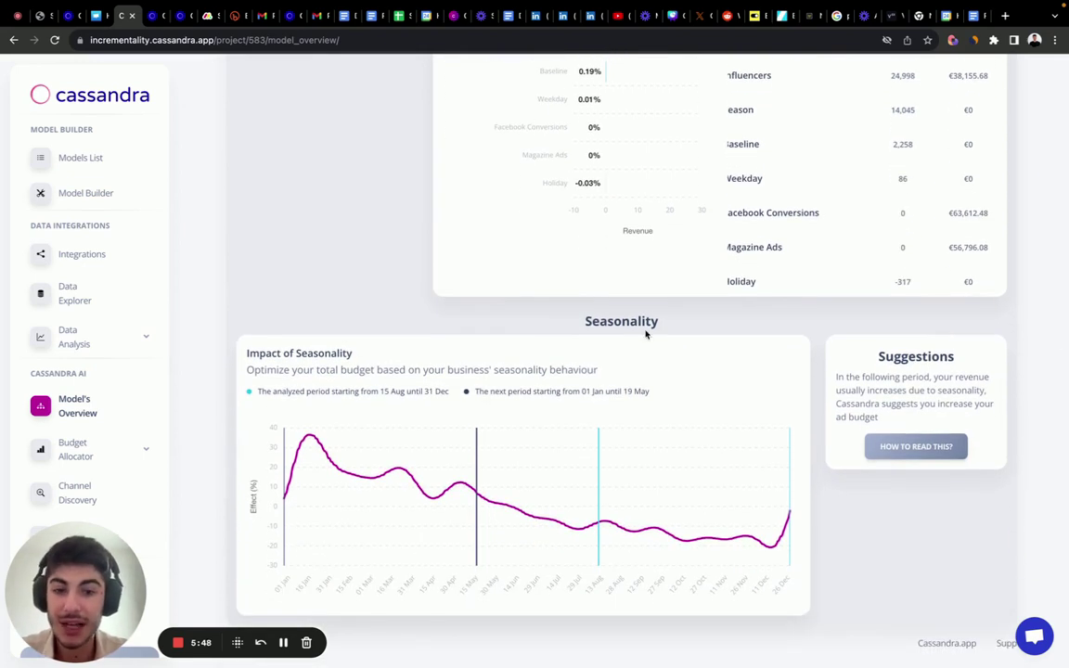
{"action": "mouse_move", "coordinate": [479, 493]}
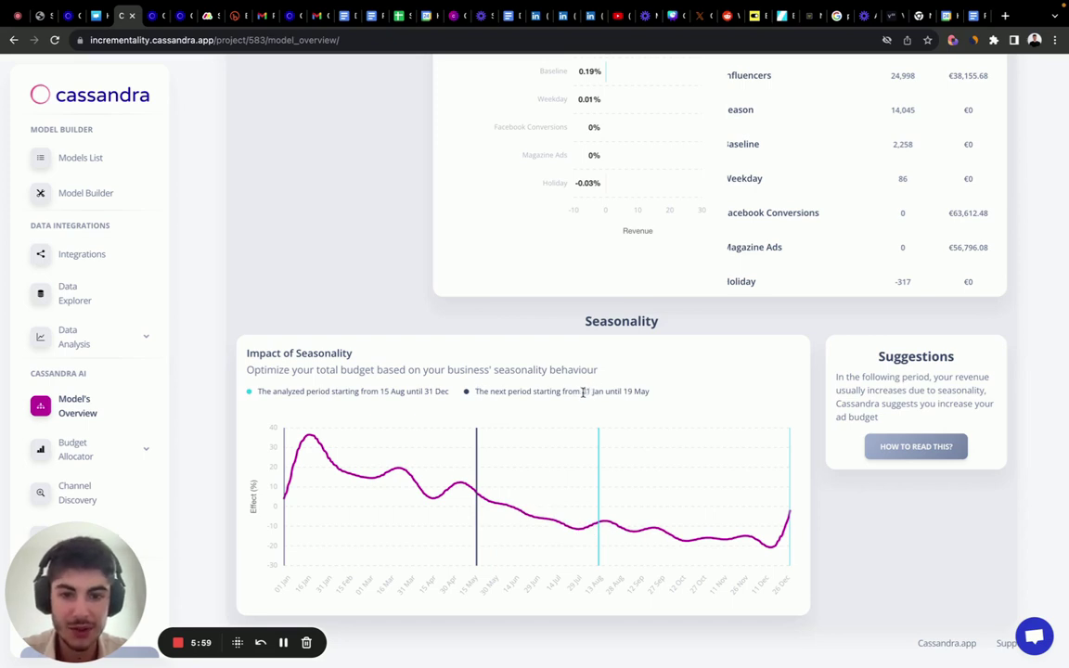
{"action": "left_click_drag", "start_coordinate": [581, 391], "coordinate": [649, 392]}
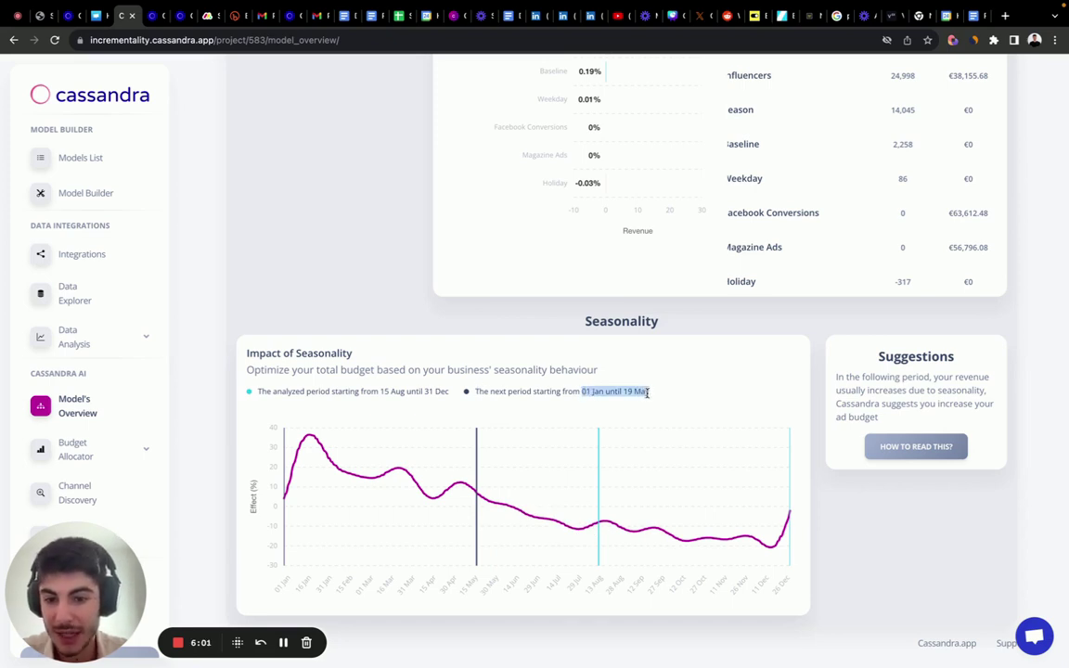
Return to the Actual vs Predicted Revenue chart and inspect its last data point.
{"action": "scroll", "coordinate": [650, 336], "scroll_direction": "up", "scroll_amount": 10}
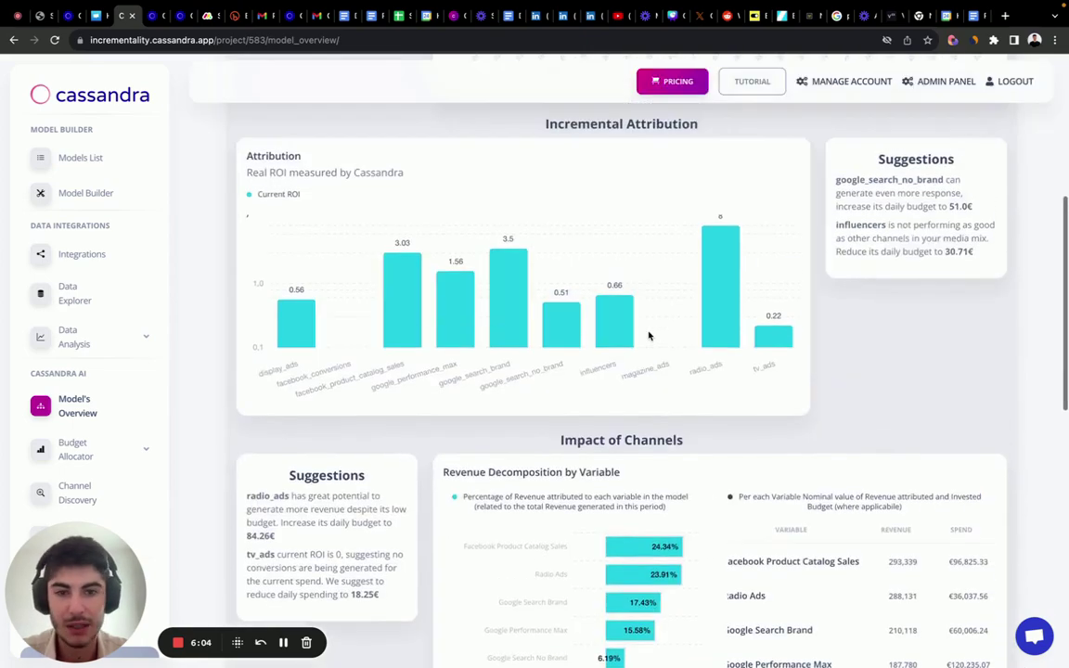
{"action": "scroll", "coordinate": [650, 336], "scroll_direction": "down", "scroll_amount": 8}
{"action": "scroll", "coordinate": [650, 336], "scroll_direction": "up", "scroll_amount": 12}
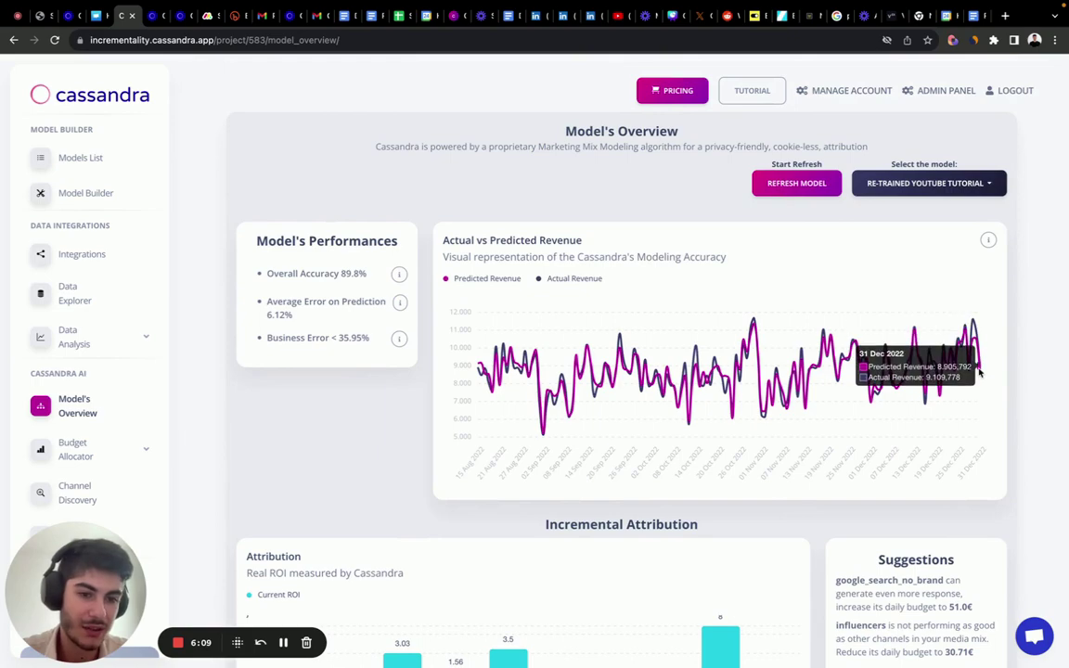
Return to the Impact of Seasonality chart and inspect its curve within the upcoming period.
{"action": "scroll", "coordinate": [980, 391], "scroll_direction": "down", "scroll_amount": 8}
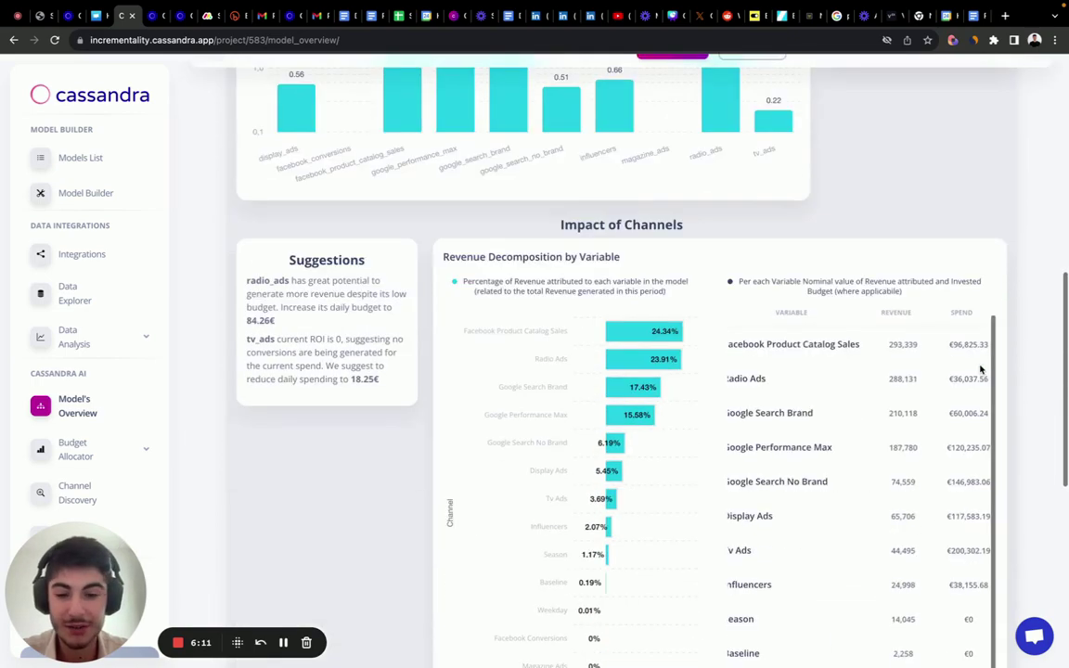
{"action": "scroll", "coordinate": [980, 364], "scroll_direction": "down", "scroll_amount": 5}
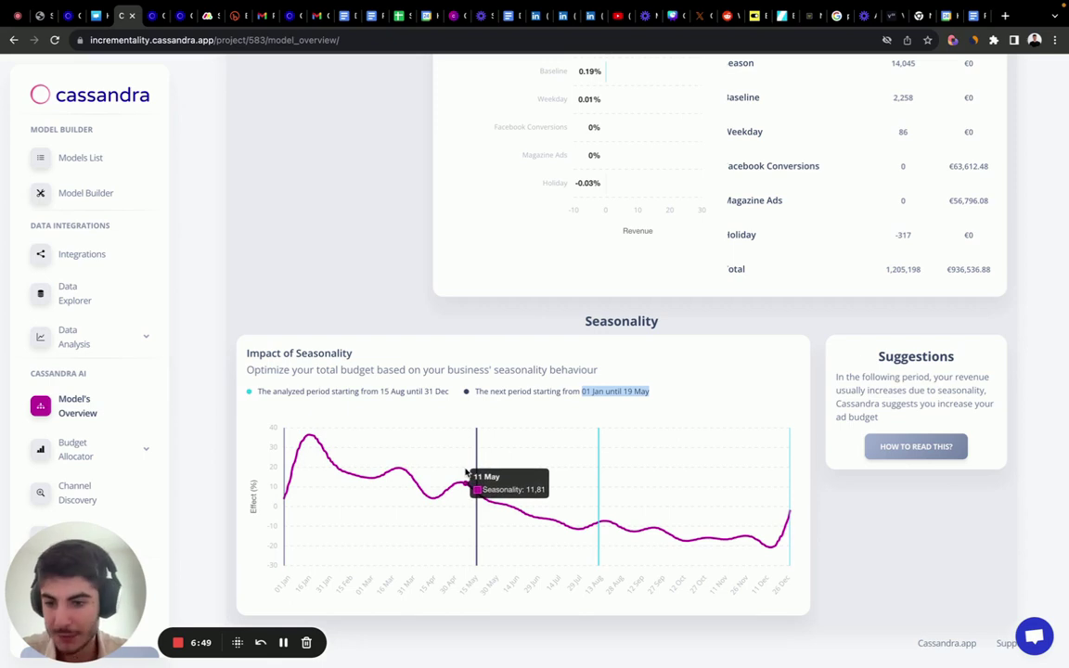
{"action": "left_click_drag", "start_coordinate": [114, 554], "coordinate": [953, 556]}
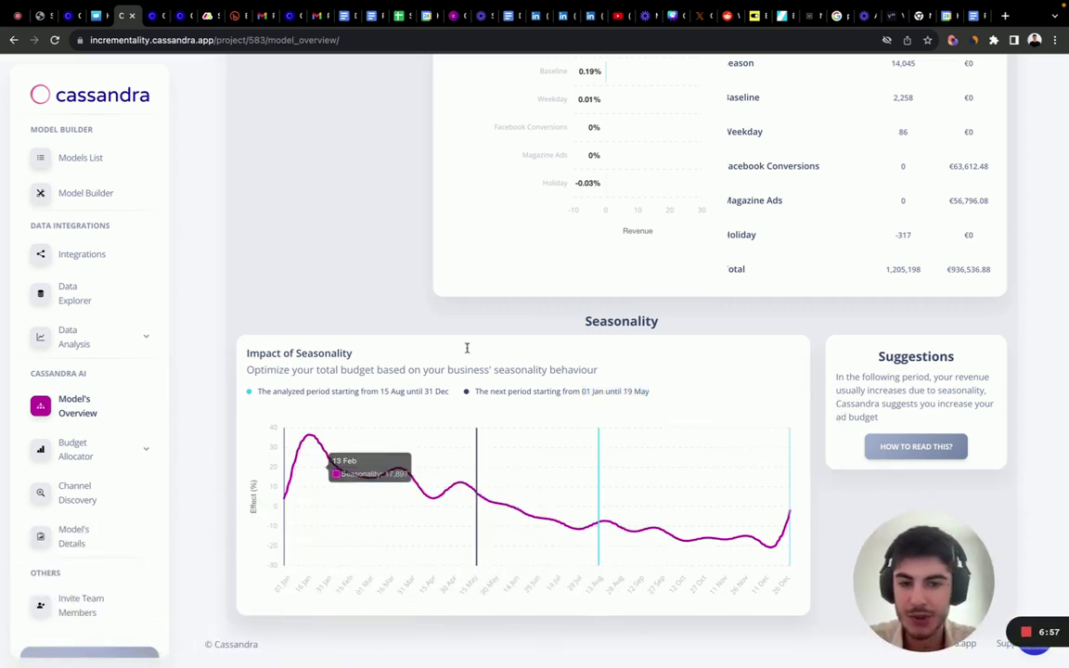
{"action": "scroll", "coordinate": [478, 334], "scroll_direction": "up", "scroll_amount": 1}
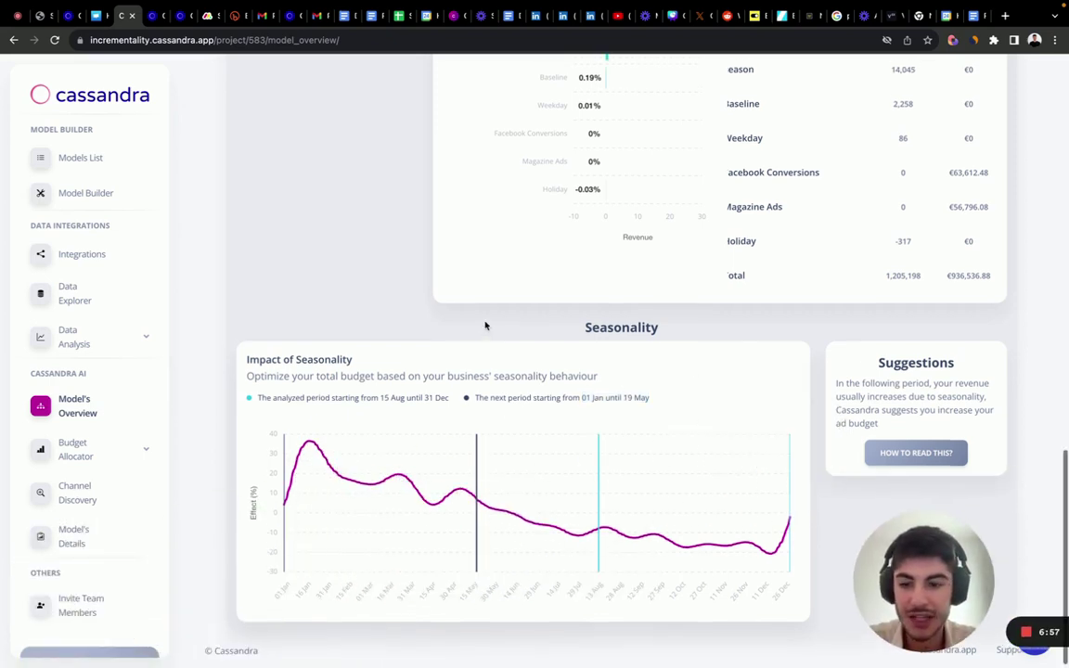
Open the model's details and examine the Share of Spend vs. Share of effect and Decomposition Over Time per Week charts.
{"action": "left_click", "coordinate": [83, 538]}
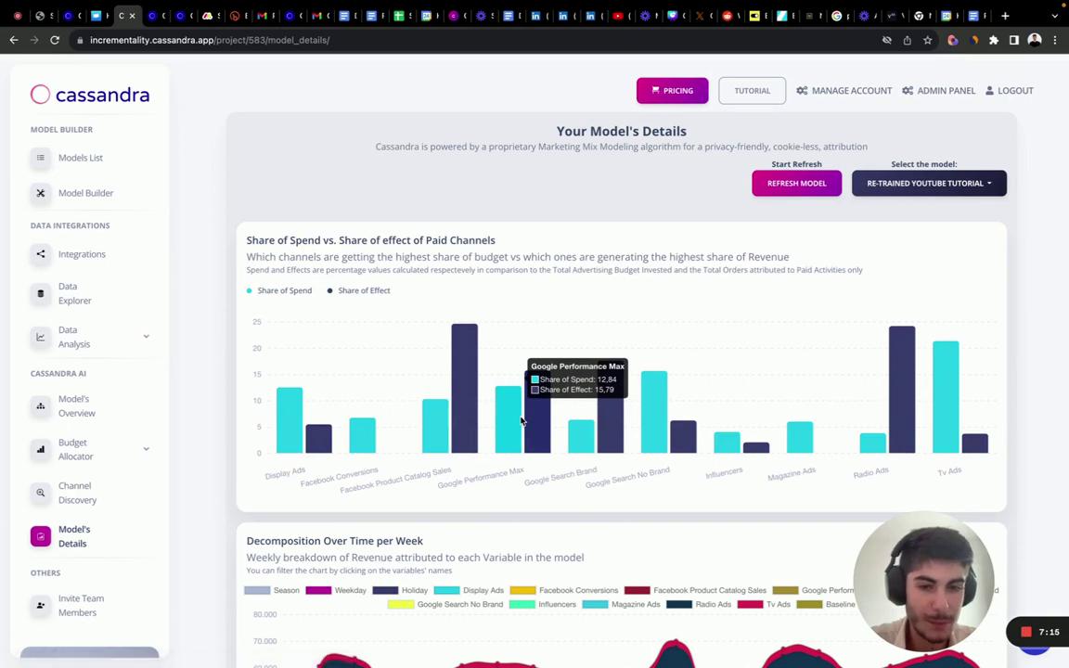
{"action": "scroll", "coordinate": [521, 420], "scroll_direction": "down", "scroll_amount": 3}
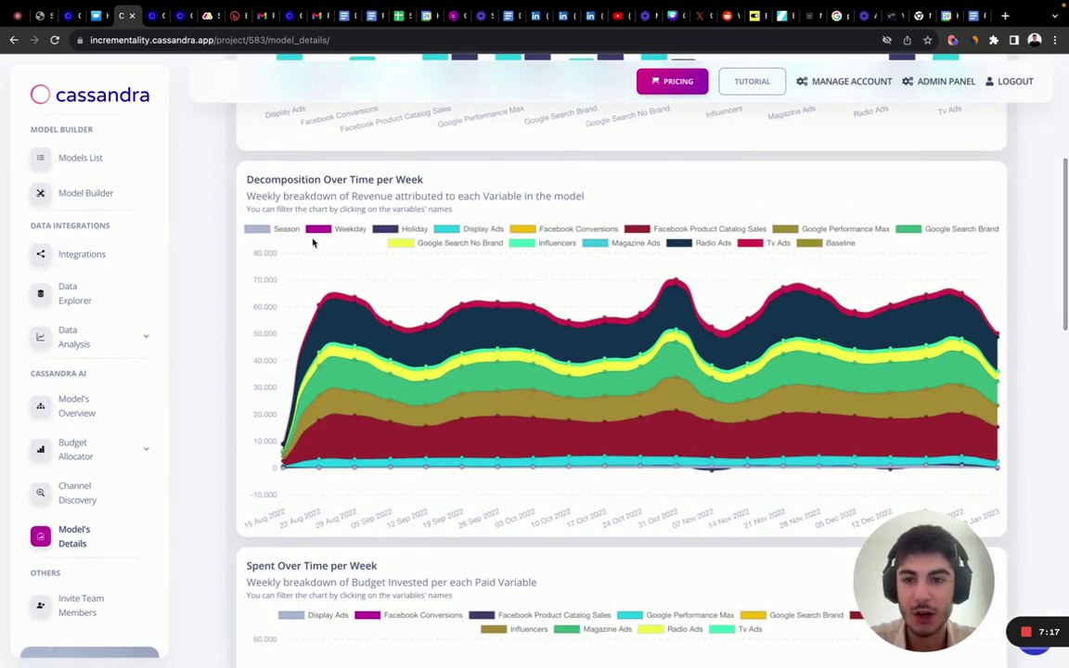
{"action": "left_click_drag", "start_coordinate": [301, 179], "coordinate": [499, 180]}
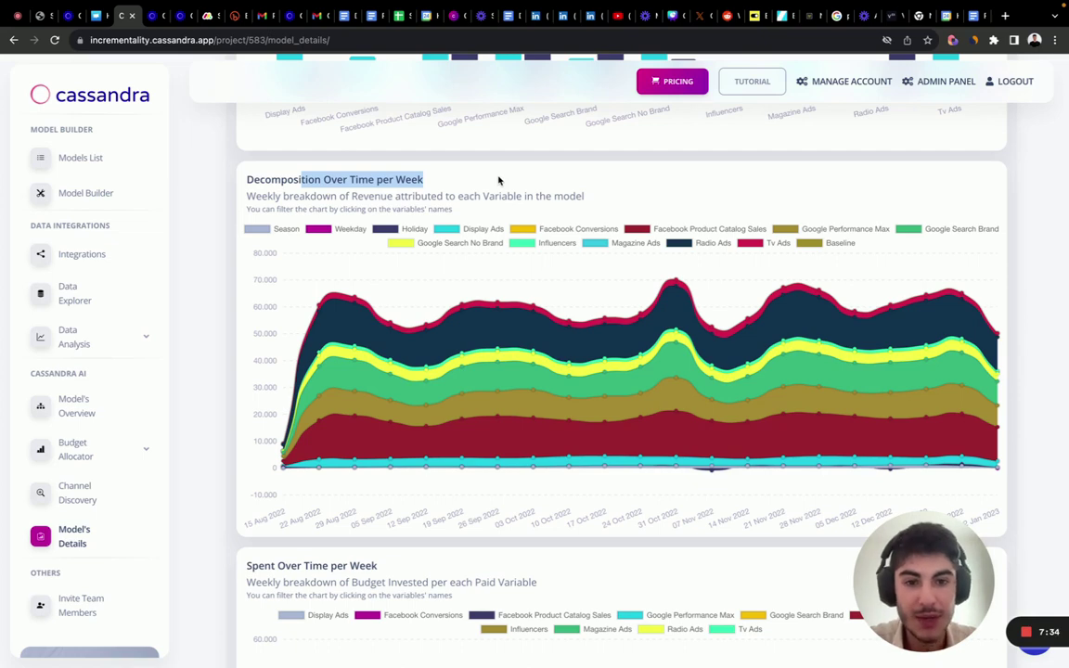
Hide Baseline from the Decomposition Over Time per Week chart and inspect the channel contributions at the 31 Oct 2022 peak.
{"action": "left_click", "coordinate": [837, 242]}
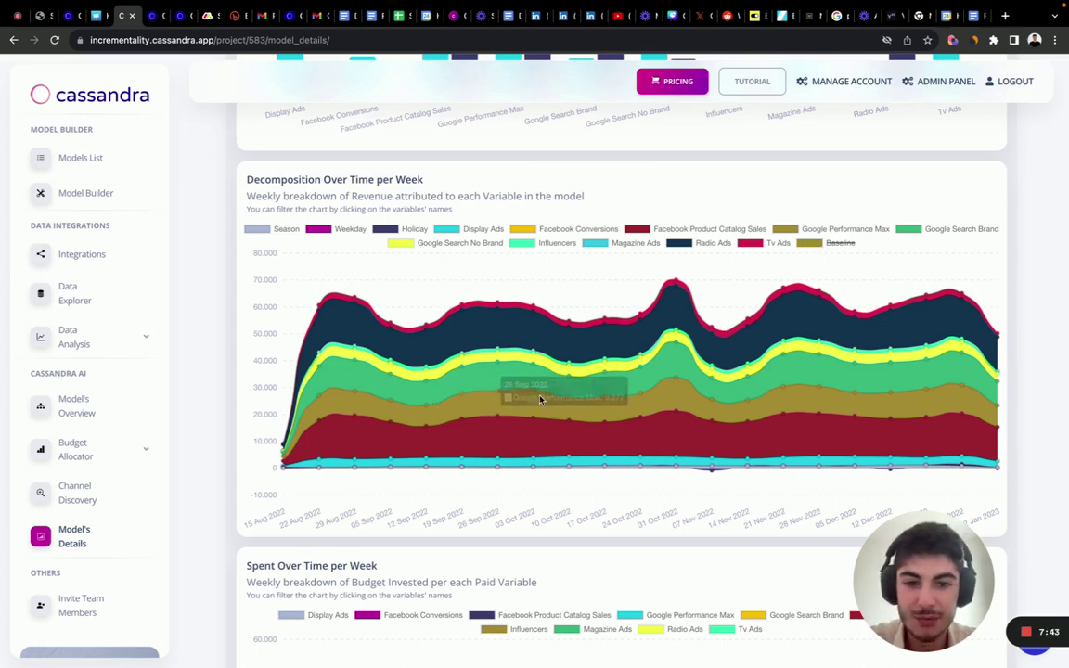
{"action": "mouse_move", "coordinate": [677, 282]}
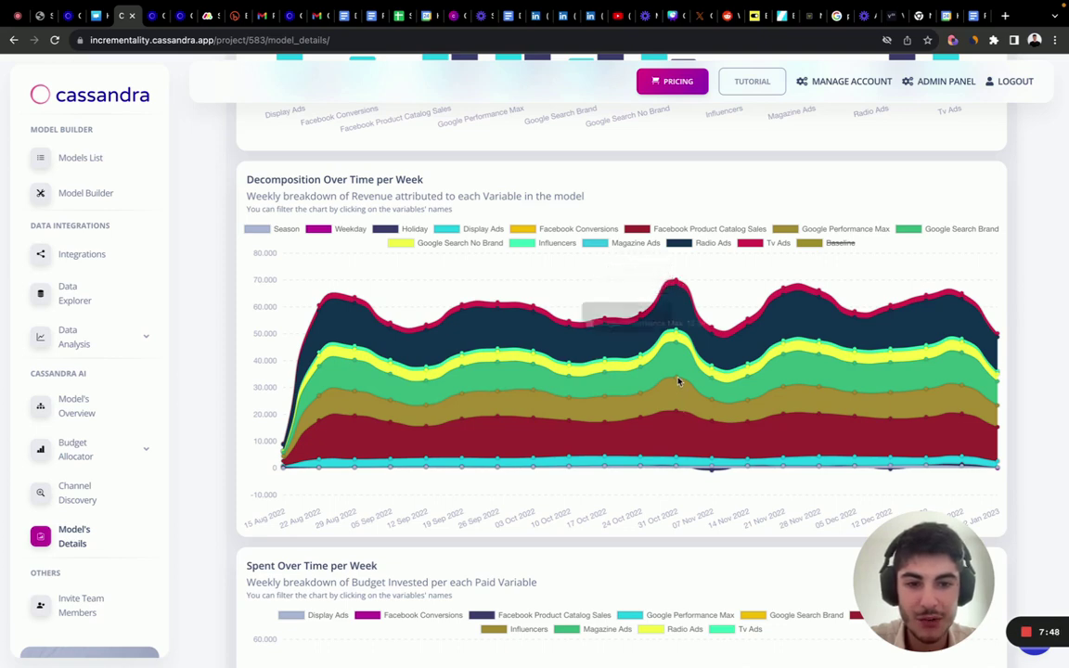
{"action": "mouse_move", "coordinate": [678, 382]}
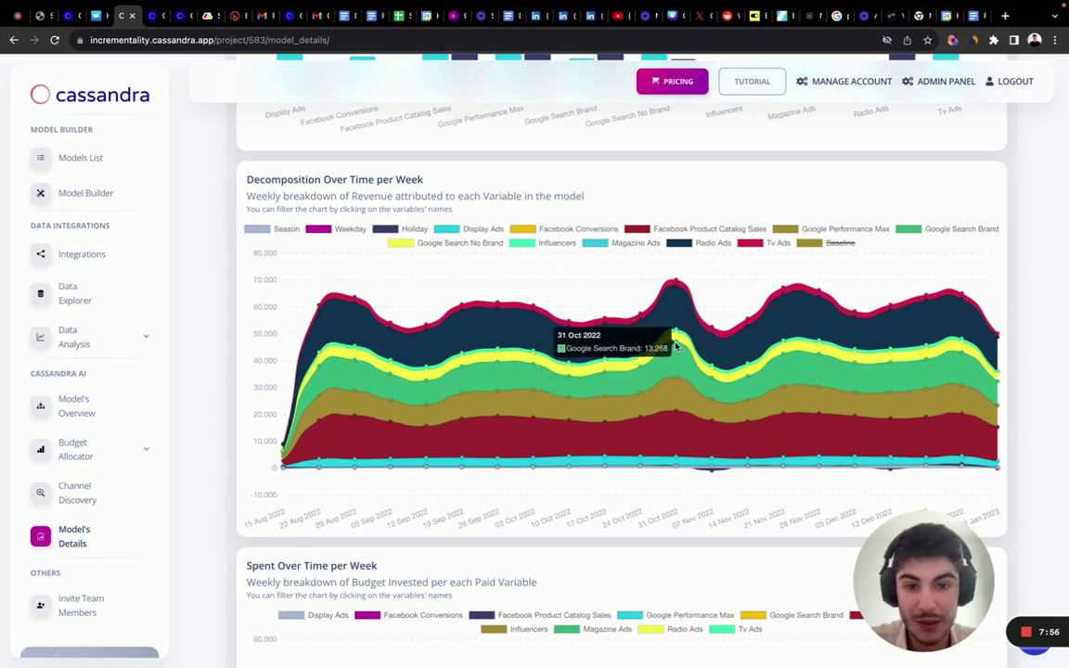
Hide Google Performance Max, Google Search Brand, Radio Ads and Facebook Product Catalog Sales from the weekly revenue decomposition chart.
{"action": "left_click", "coordinate": [806, 233]}
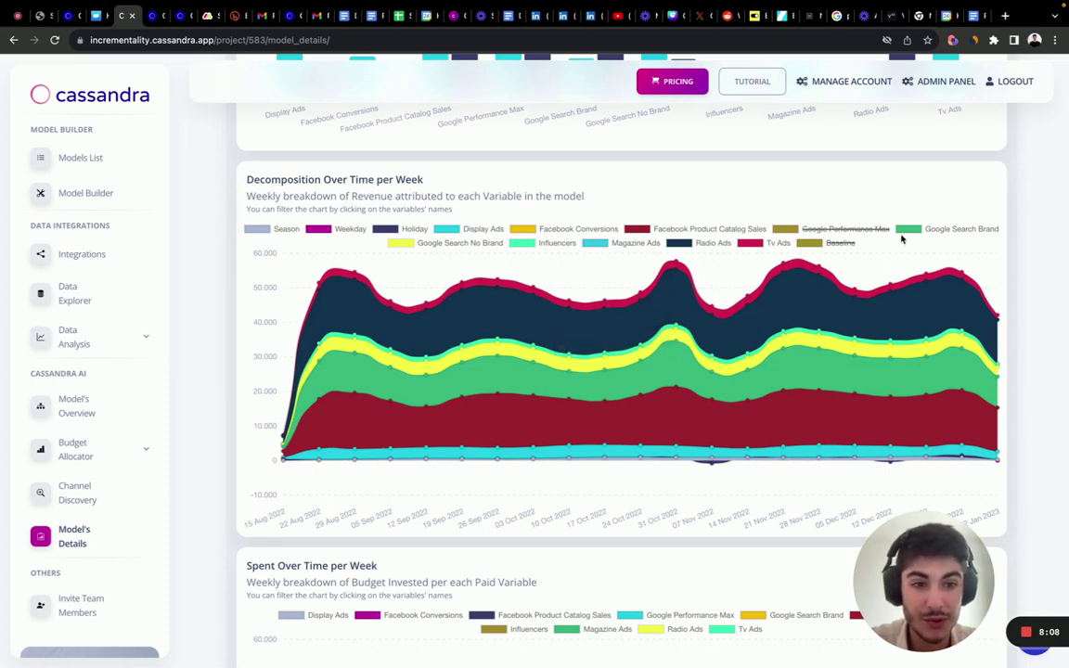
{"action": "left_click", "coordinate": [931, 230]}
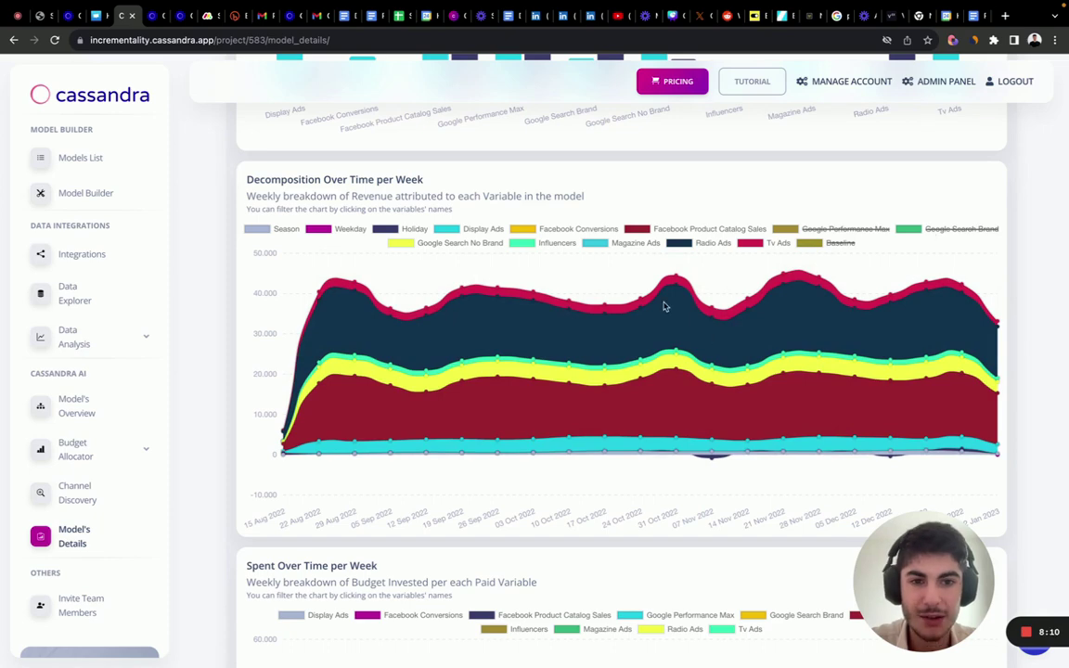
{"action": "left_click", "coordinate": [691, 243]}
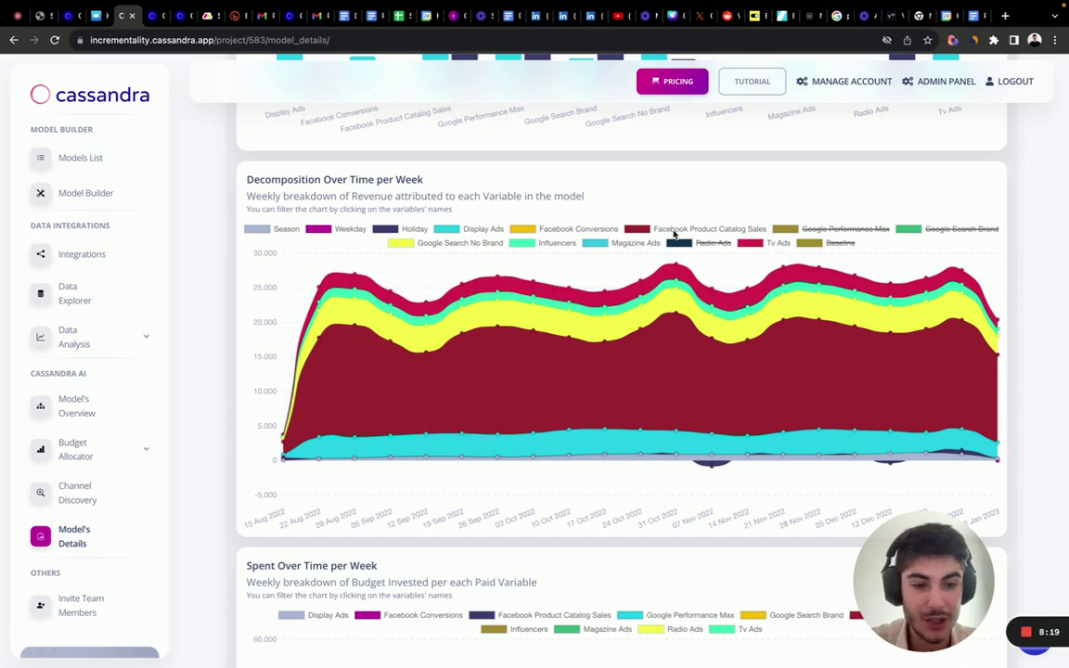
{"action": "left_click", "coordinate": [675, 231]}
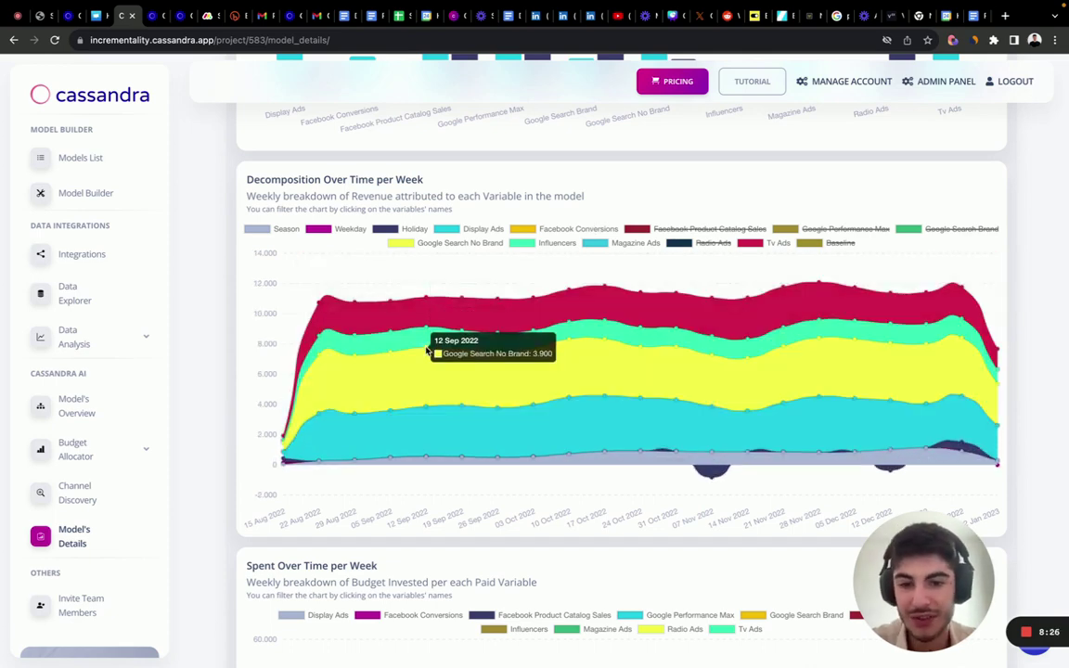
Hide Google Search No Brand, Google Search Brand, Google Performance Max and Radio Ads from the Spent Over Time per Week chart.
{"action": "scroll", "coordinate": [429, 349], "scroll_direction": "down", "scroll_amount": 4}
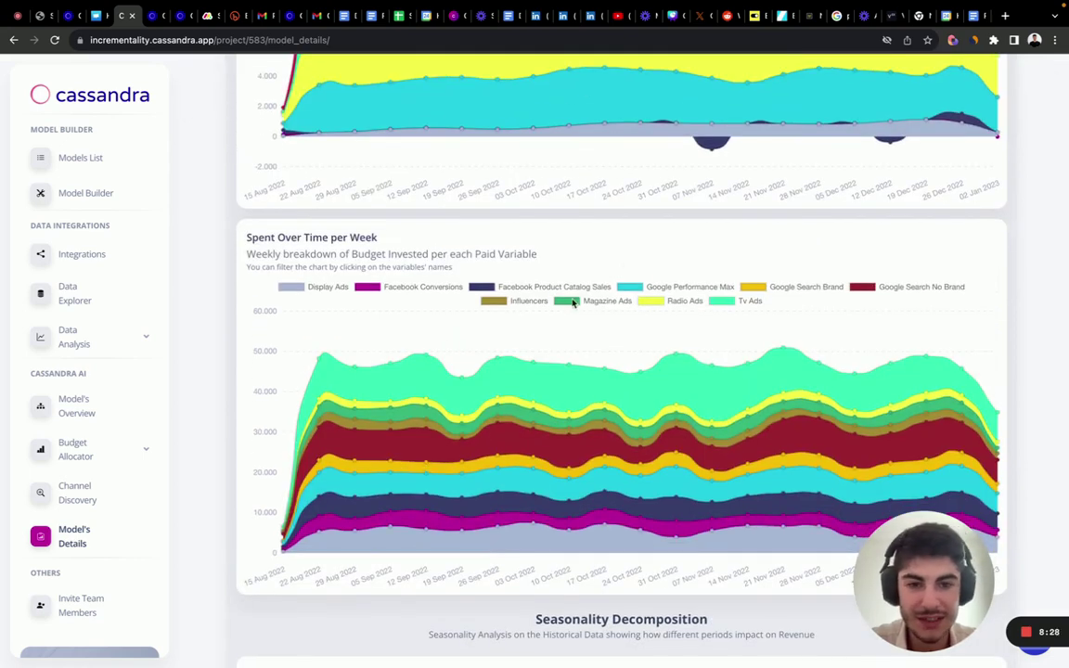
{"action": "left_click", "coordinate": [883, 288]}
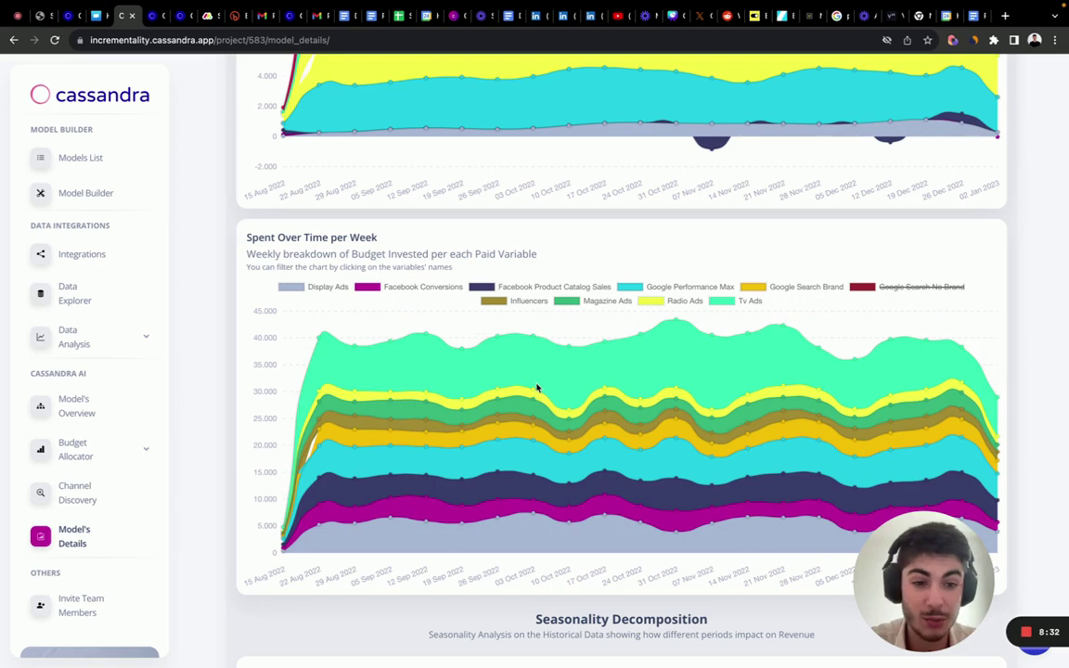
{"action": "scroll", "coordinate": [536, 388], "scroll_direction": "up", "scroll_amount": 4}
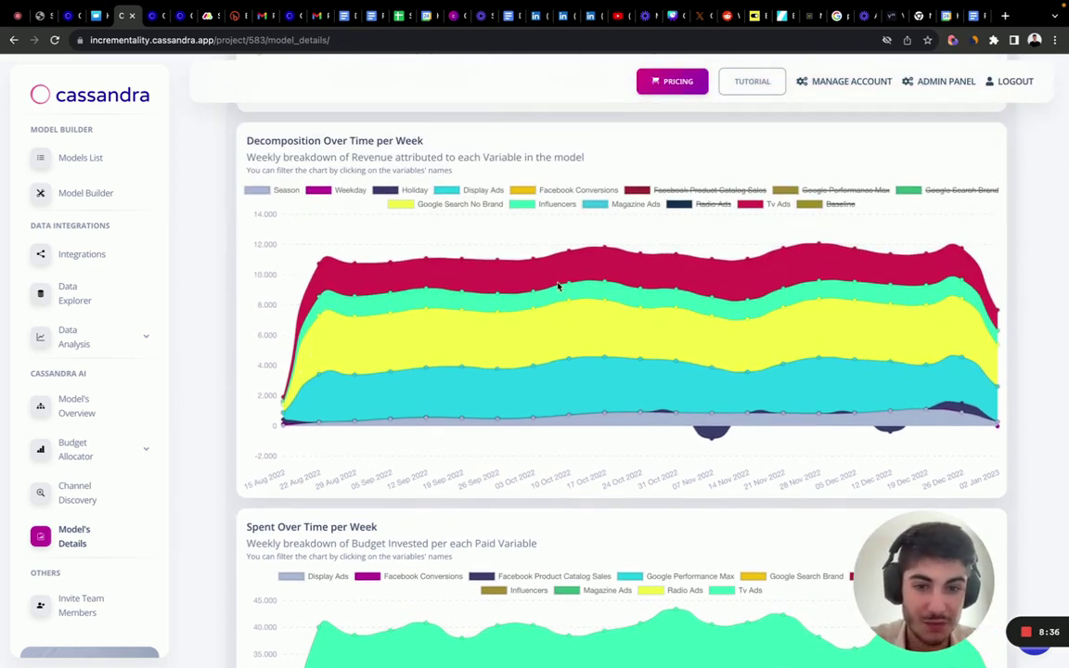
{"action": "scroll", "coordinate": [796, 368], "scroll_direction": "down", "scroll_amount": 2}
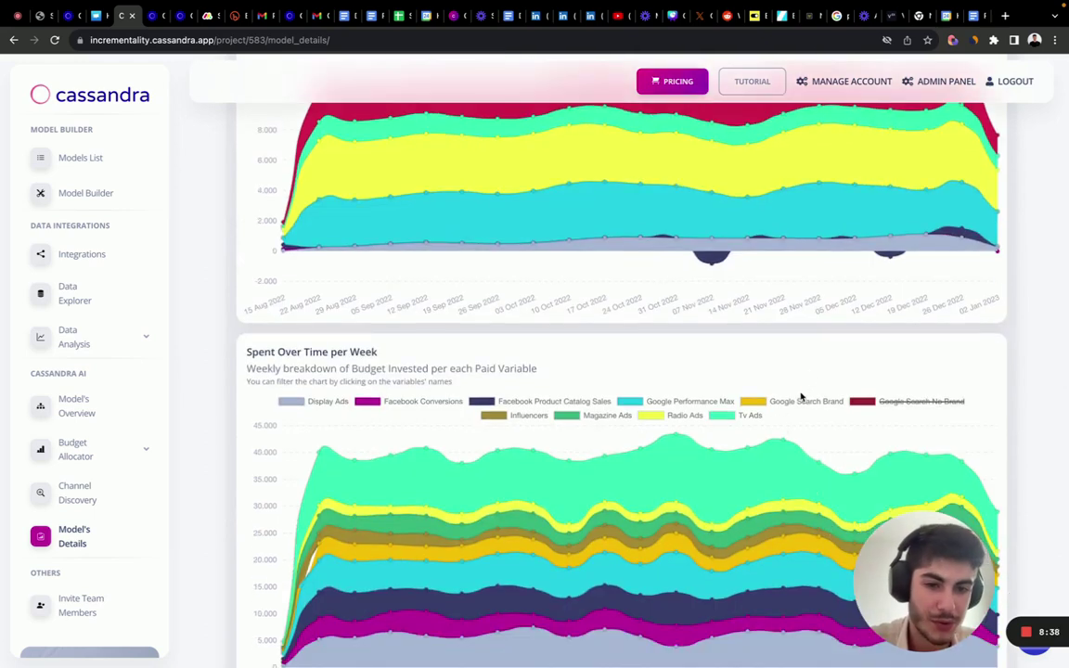
{"action": "left_click", "coordinate": [809, 402]}
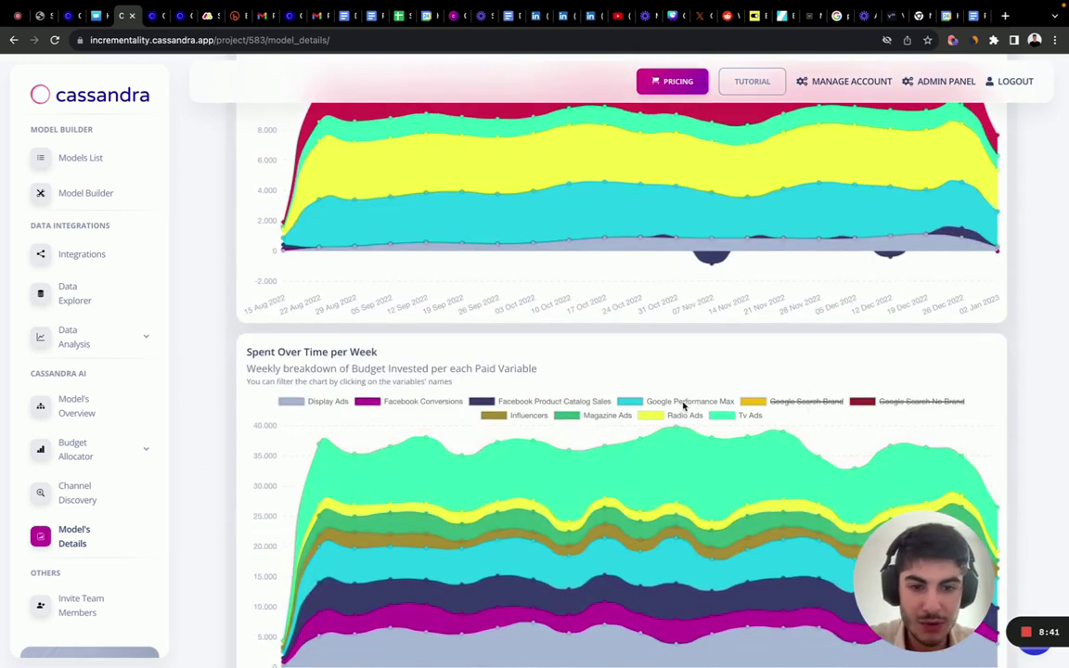
{"action": "left_click", "coordinate": [684, 403]}
{"action": "left_click", "coordinate": [678, 417]}
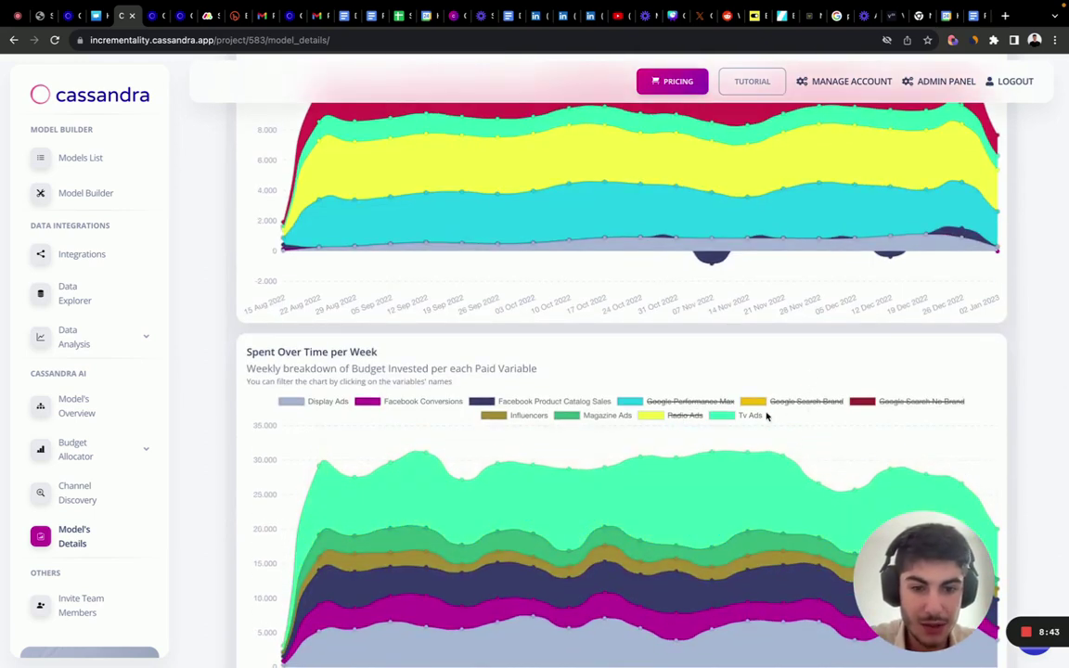
Compare the remaining channels' weekly revenue in the decomposition chart with their weekly budgets in the Spent Over Time per Week chart.
{"action": "scroll", "coordinate": [766, 418], "scroll_direction": "down", "scroll_amount": 2}
{"action": "scroll", "coordinate": [677, 389], "scroll_direction": "up", "scroll_amount": 3}
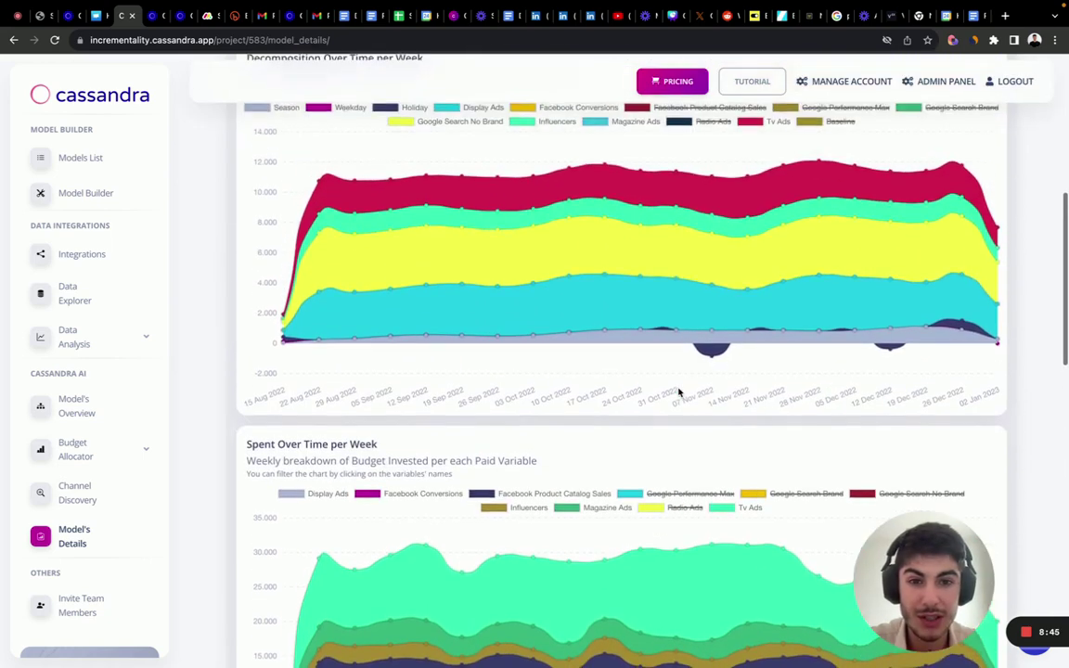
{"action": "scroll", "coordinate": [571, 413], "scroll_direction": "down", "scroll_amount": 3}
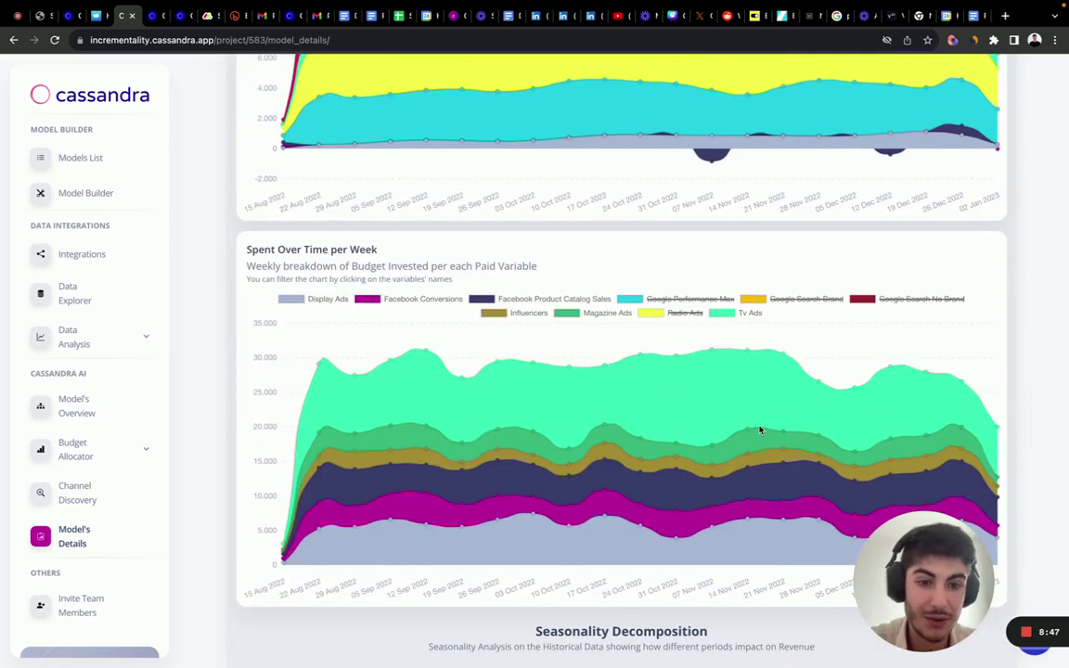
{"action": "scroll", "coordinate": [759, 430], "scroll_direction": "up", "scroll_amount": 3}
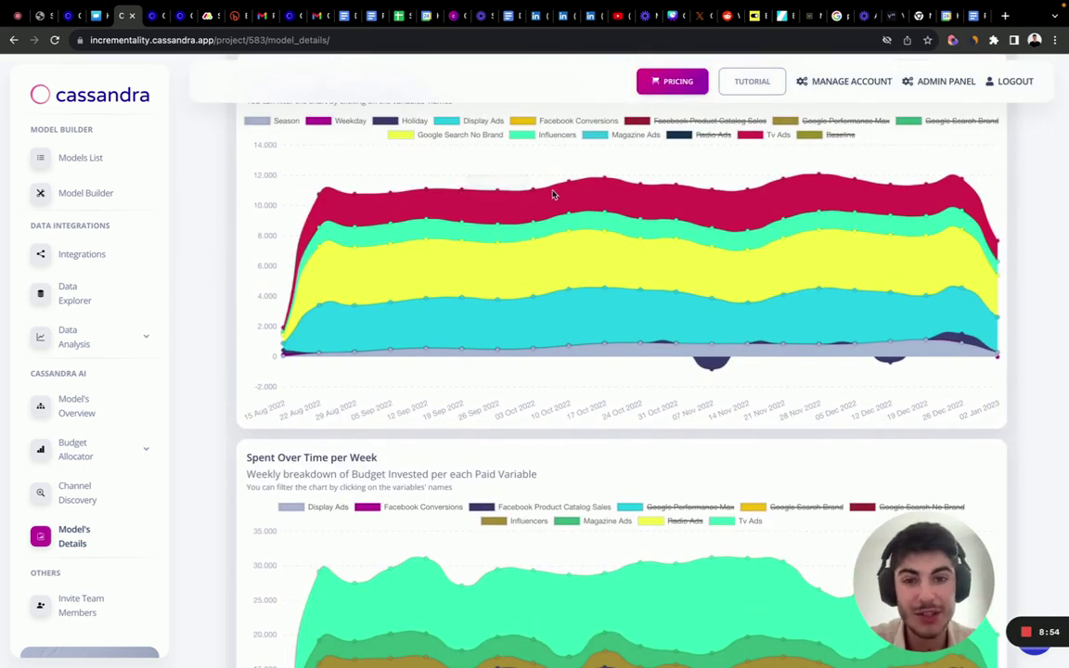
{"action": "scroll", "coordinate": [720, 384], "scroll_direction": "down", "scroll_amount": 2}
{"action": "scroll", "coordinate": [720, 386], "scroll_direction": "down", "scroll_amount": 2}
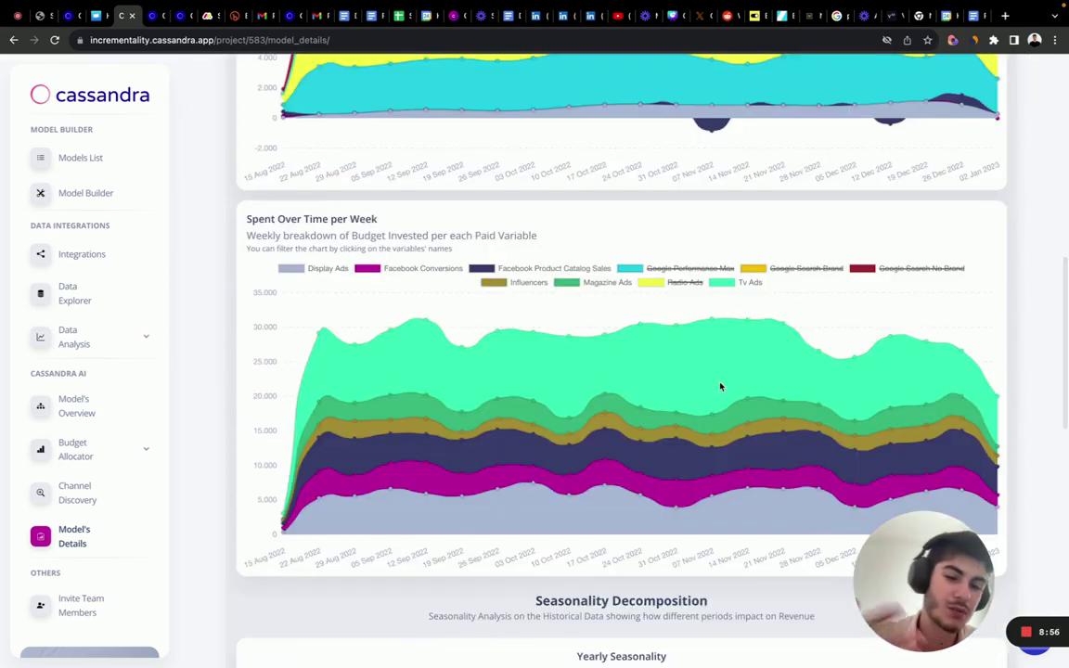
{"action": "scroll", "coordinate": [717, 345], "scroll_direction": "up", "scroll_amount": 3}
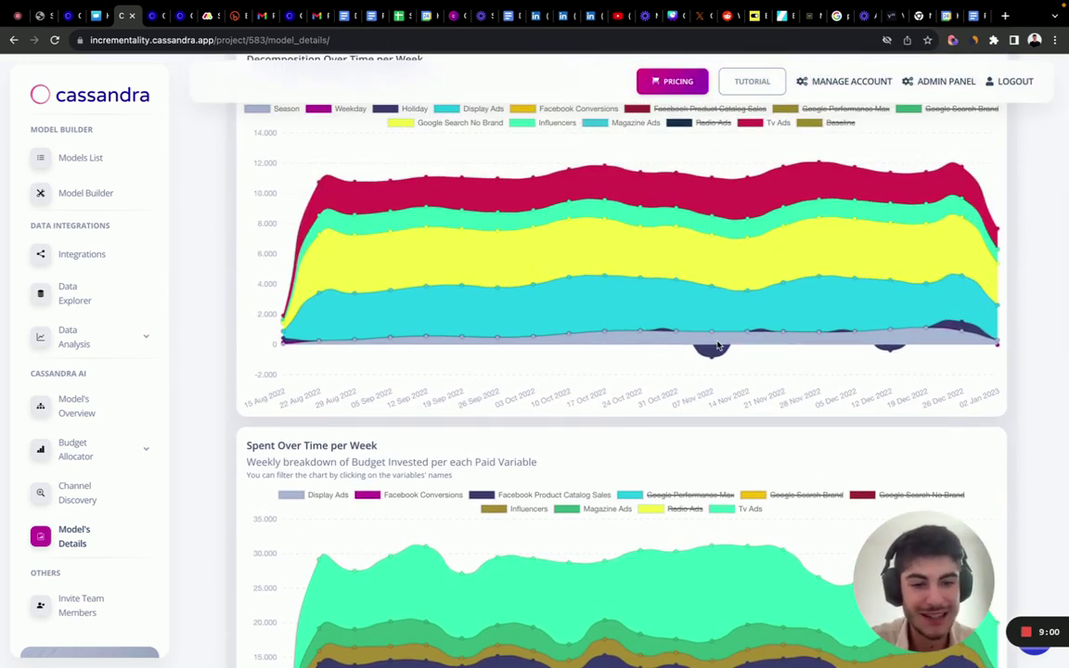
{"action": "scroll", "coordinate": [718, 345], "scroll_direction": "down", "scroll_amount": 4}
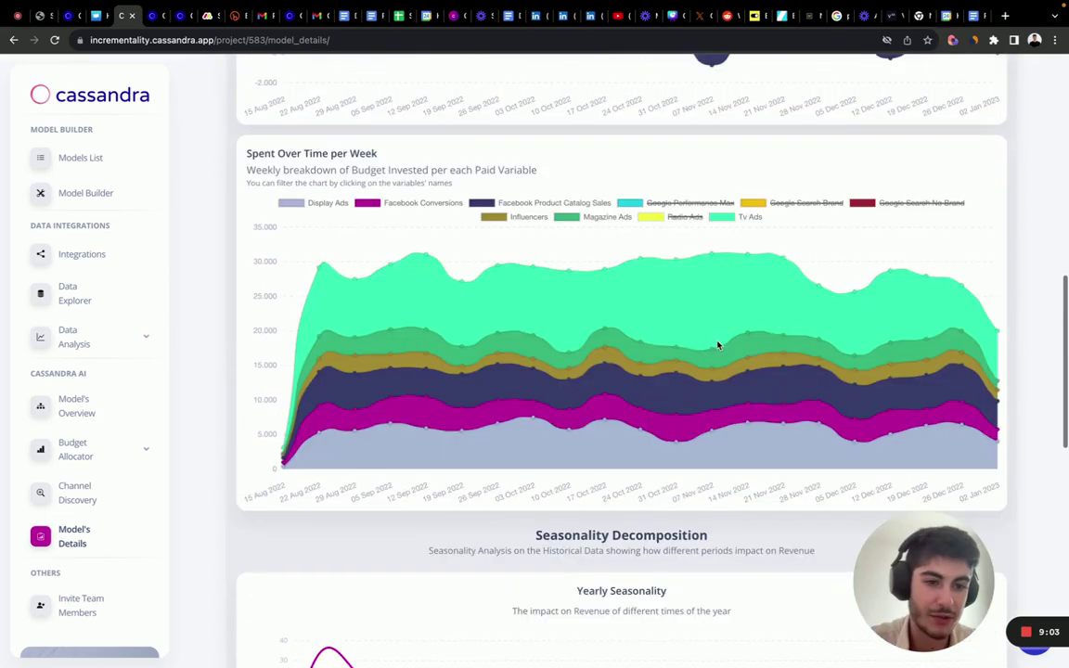
{"action": "scroll", "coordinate": [717, 346], "scroll_direction": "up", "scroll_amount": 2}
{"action": "scroll", "coordinate": [718, 345], "scroll_direction": "down", "scroll_amount": 1}
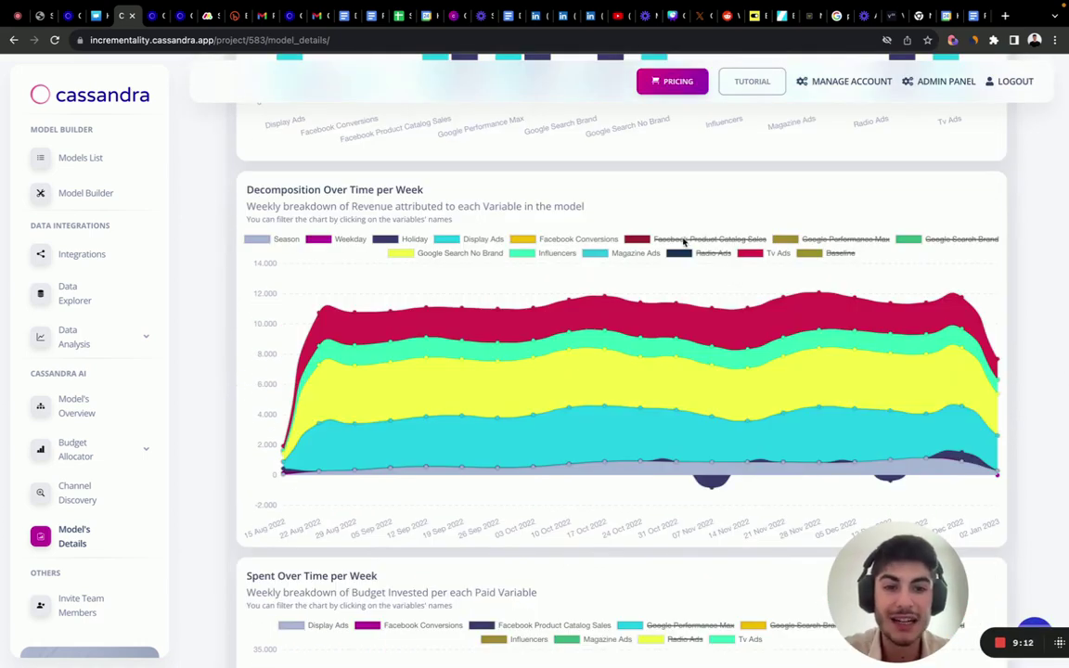
Hide Facebook Conversions, Display Ads, Google Search No Brand, Influencers, Magazine Ads and Tv Ads from the weekly revenue decomposition chart.
{"action": "left_click", "coordinate": [555, 239]}
{"action": "left_click", "coordinate": [477, 239]}
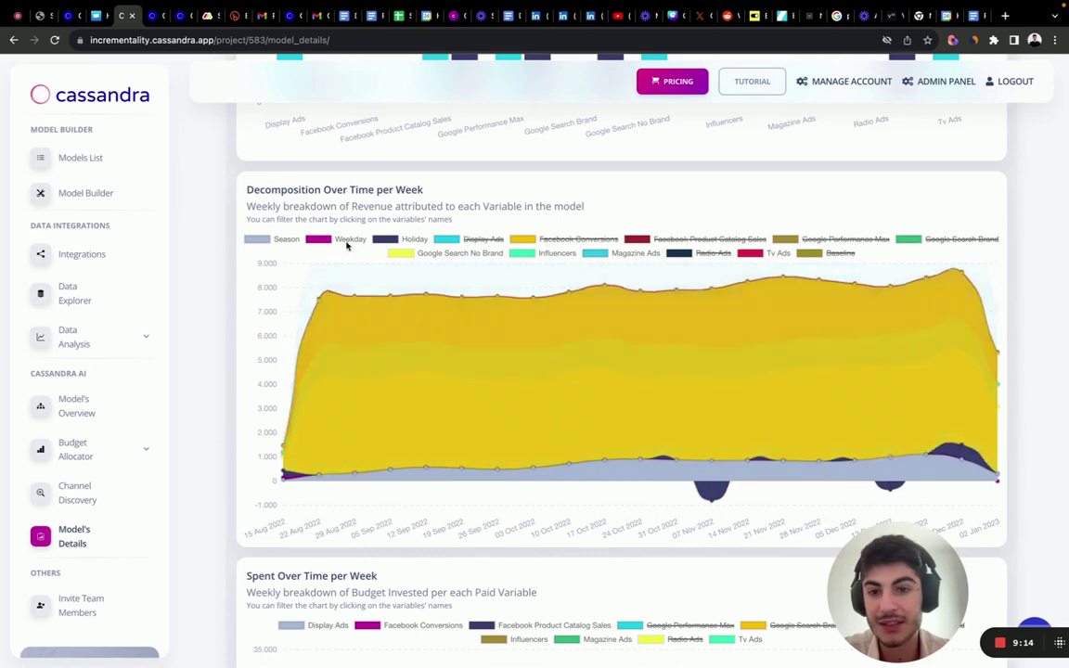
{"action": "left_click", "coordinate": [459, 254]}
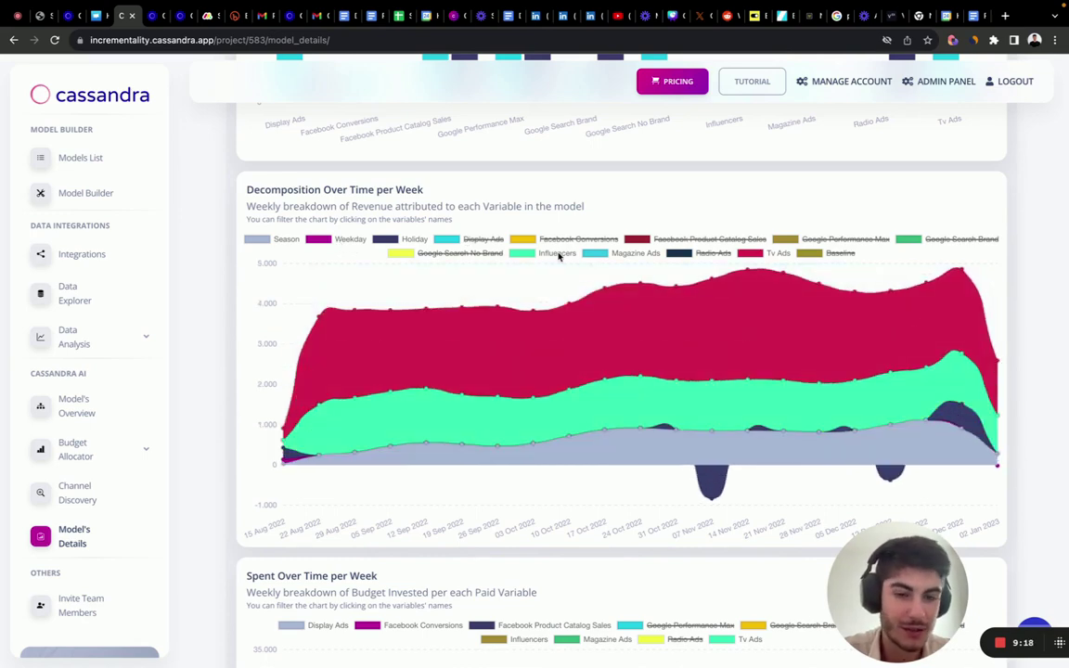
{"action": "left_click", "coordinate": [556, 253]}
{"action": "left_click", "coordinate": [630, 253]}
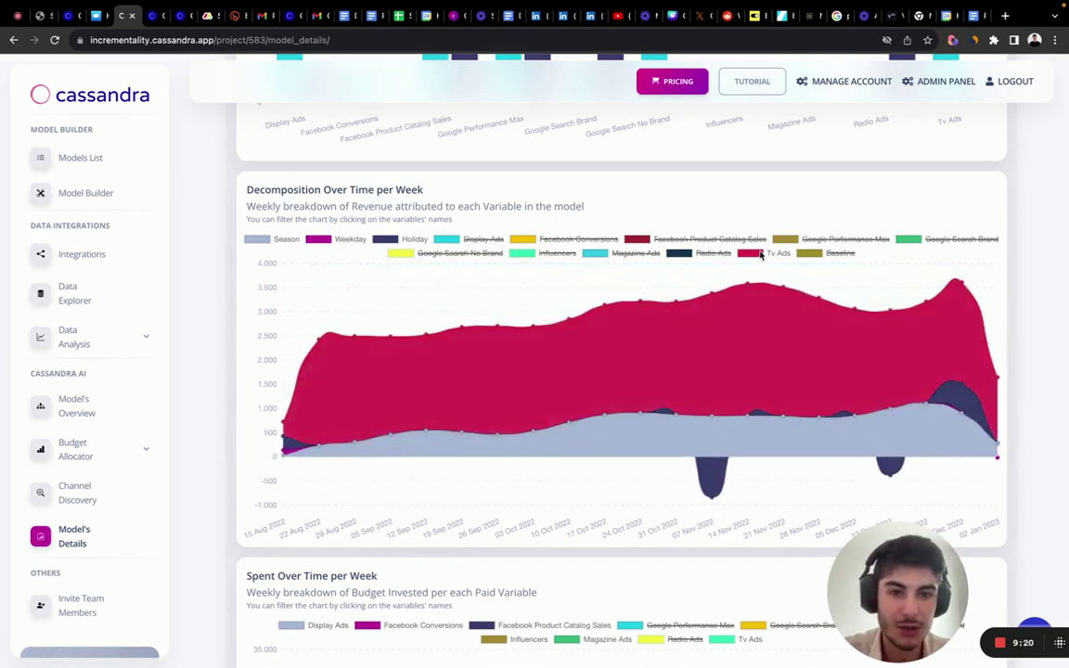
{"action": "left_click", "coordinate": [761, 255]}
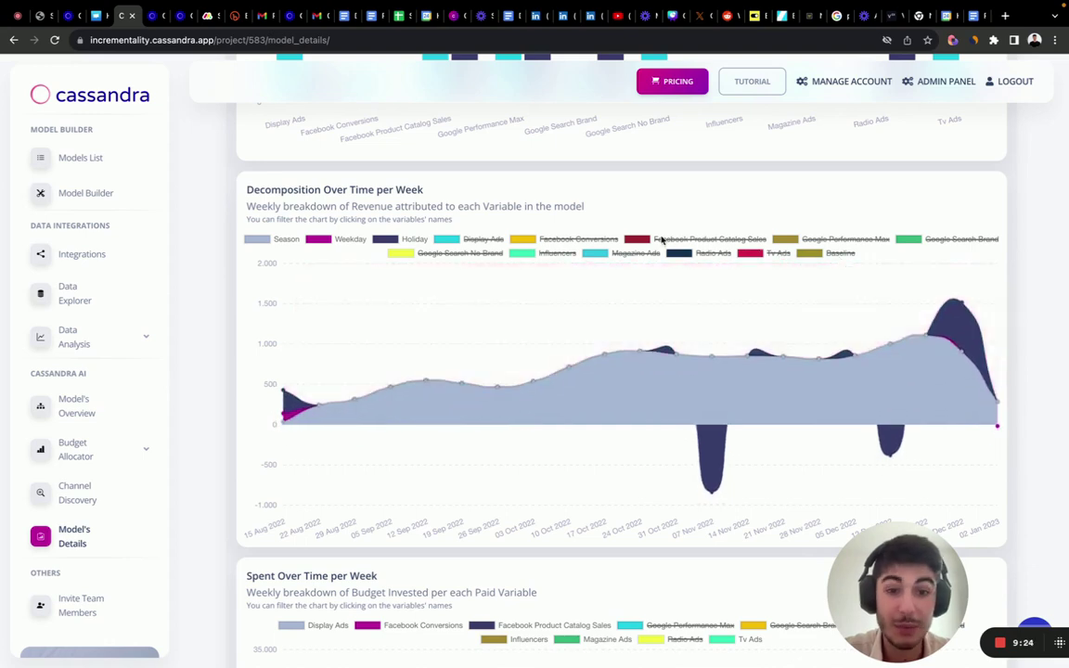
Restore Facebook Product Catalog Sales, Google Performance Max and Google Search Brand in the revenue decomposition chart, and compare it with the weekly spend chart.
{"action": "left_click", "coordinate": [758, 237]}
{"action": "left_click", "coordinate": [839, 238]}
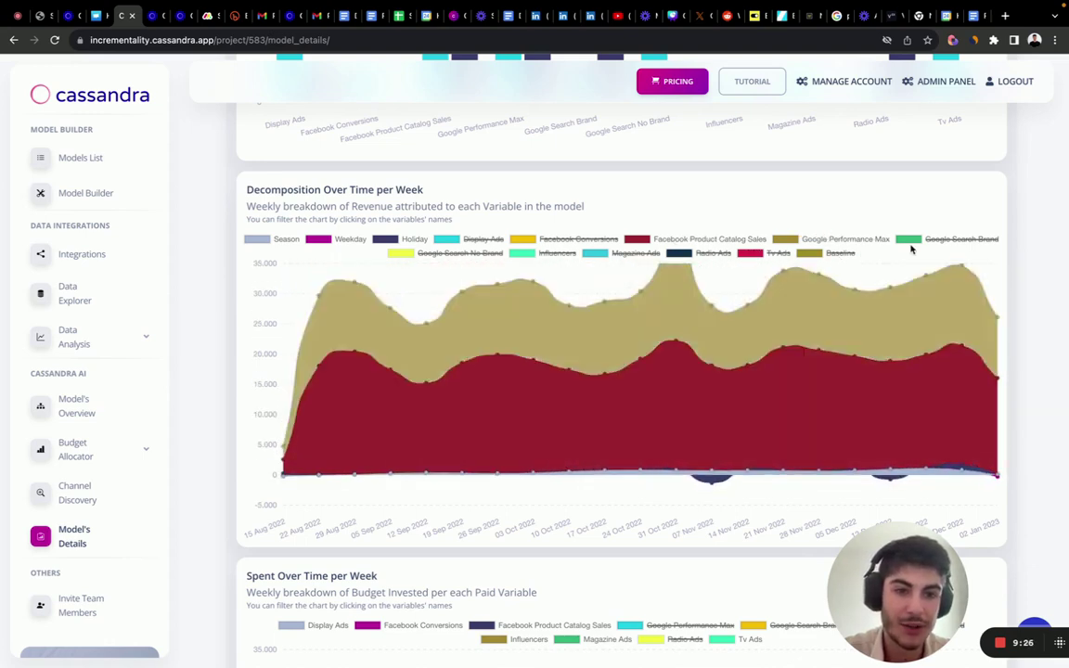
{"action": "left_click", "coordinate": [958, 239]}
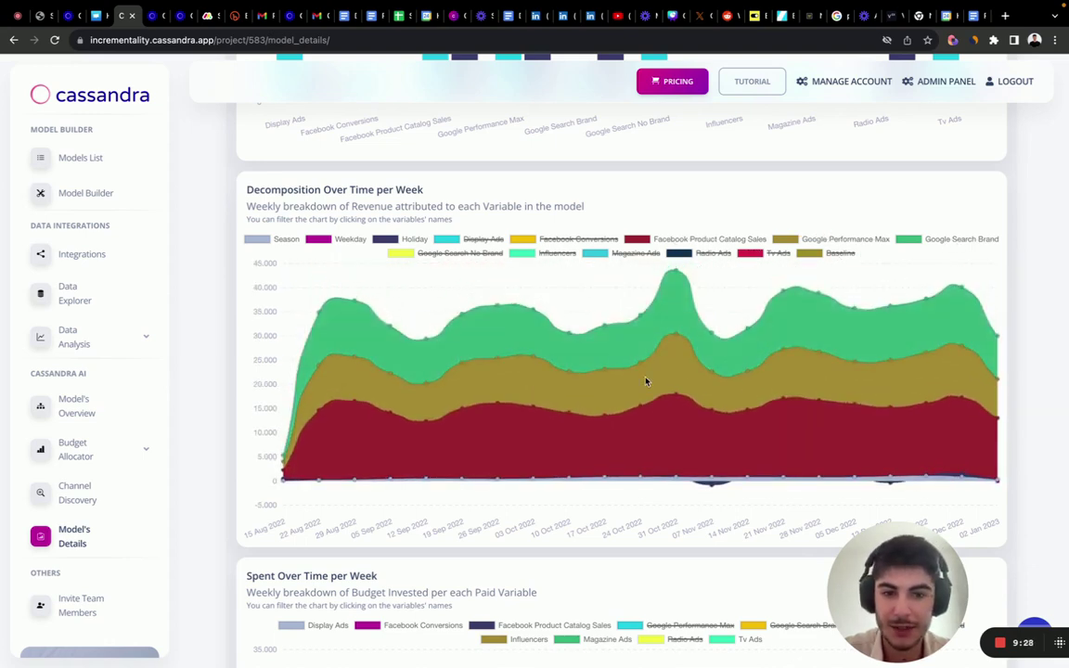
{"action": "scroll", "coordinate": [646, 385], "scroll_direction": "down", "scroll_amount": 4}
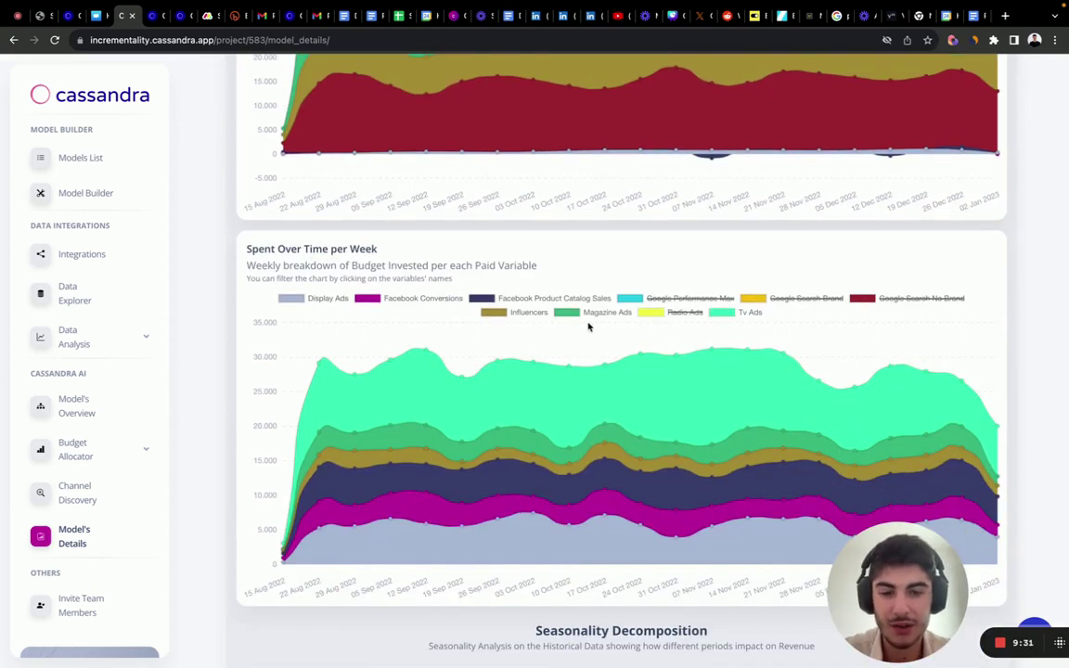
{"action": "scroll", "coordinate": [588, 327], "scroll_direction": "up", "scroll_amount": 6}
{"action": "scroll", "coordinate": [589, 326], "scroll_direction": "down", "scroll_amount": 1}
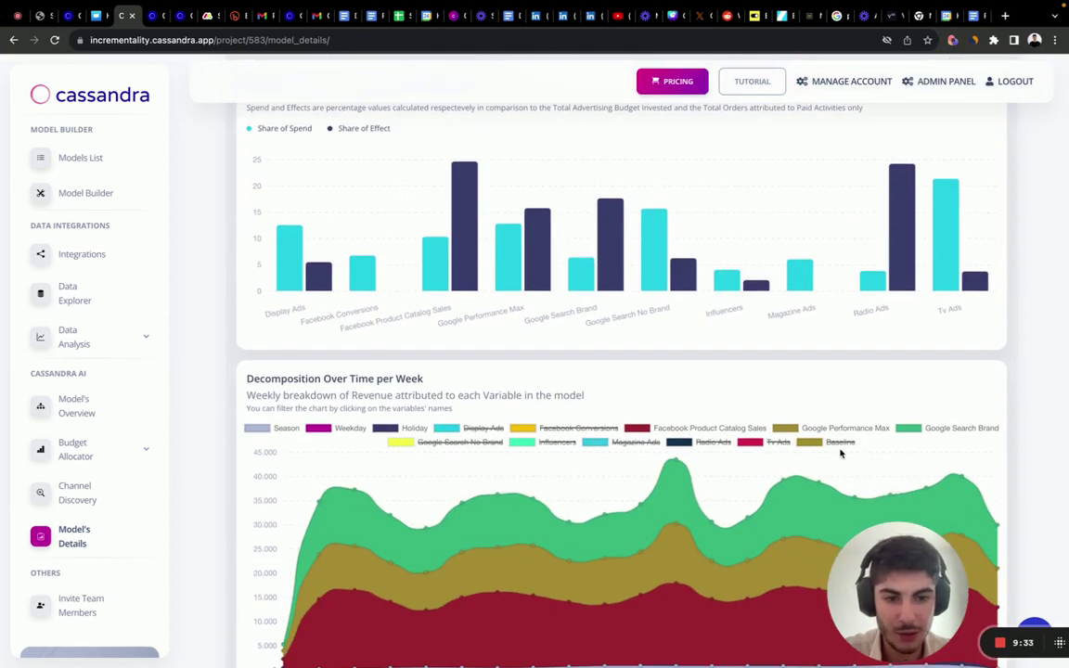
Restore Radio Ads in the revenue decomposition chart, and Google Performance Max, Google Search Brand, Google Search No Brand and Radio Ads in the weekly spend chart.
{"action": "left_click", "coordinate": [722, 444]}
{"action": "scroll", "coordinate": [733, 483], "scroll_direction": "down", "scroll_amount": 5}
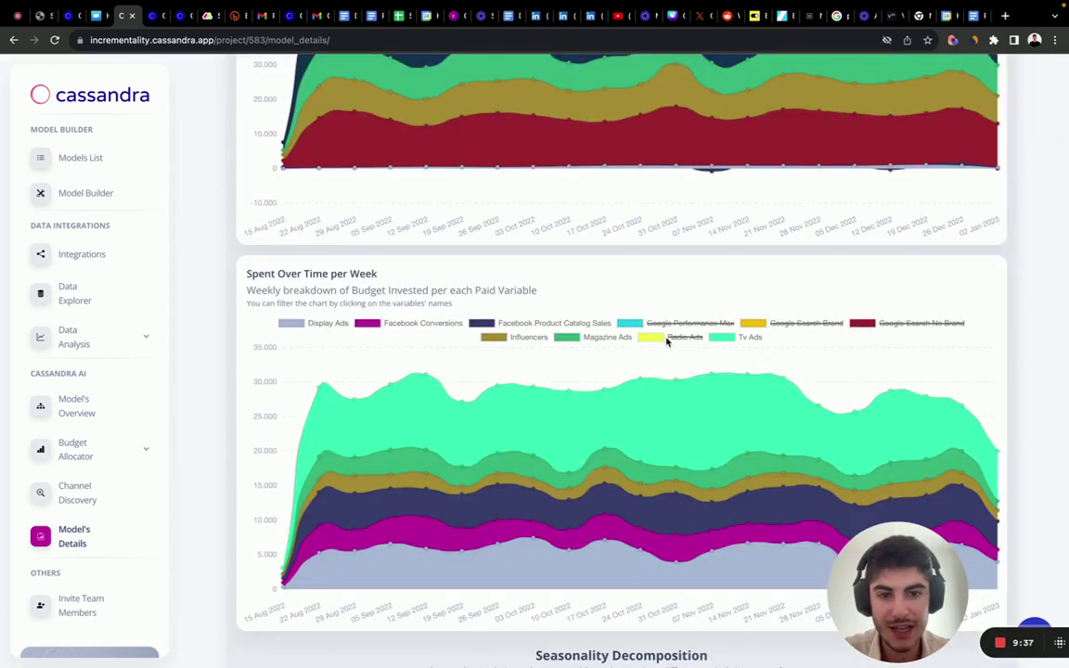
{"action": "left_click", "coordinate": [669, 327]}
{"action": "left_click", "coordinate": [669, 326]}
{"action": "left_click", "coordinate": [811, 327]}
{"action": "left_click", "coordinate": [902, 325]}
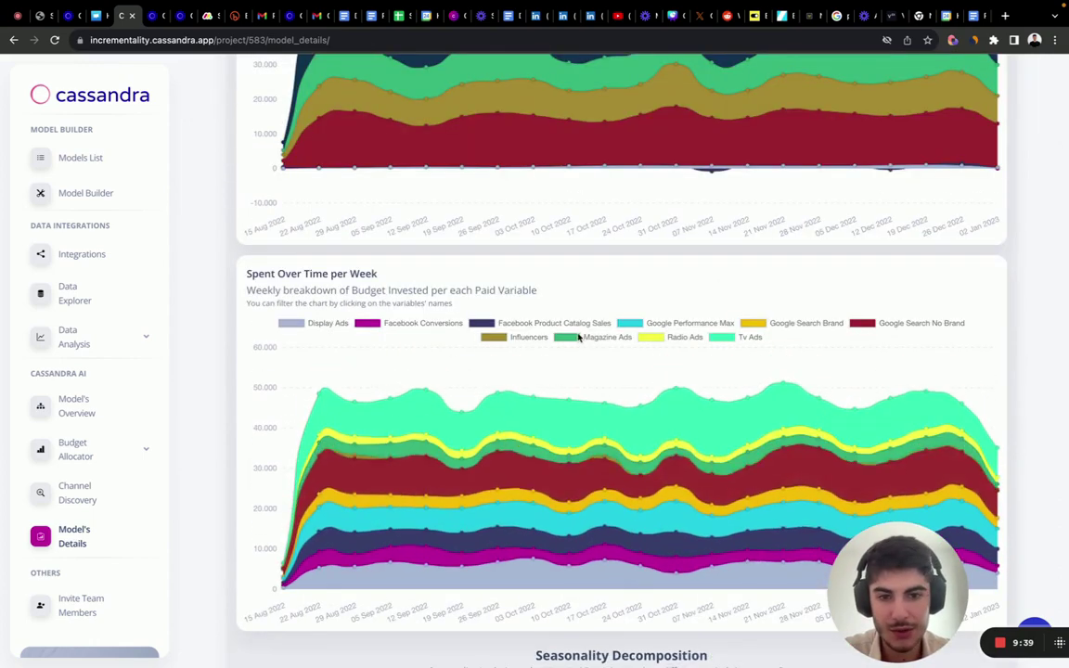
Hide Magazine Ads, Influencers, Facebook Product Catalog Sales, Facebook Conversions, Display Ads and Tv Ads from the Spent Over Time per Week chart.
{"action": "left_click", "coordinate": [573, 337]}
{"action": "left_click", "coordinate": [494, 339]}
{"action": "left_click", "coordinate": [512, 323]}
{"action": "left_click", "coordinate": [422, 323]}
{"action": "left_click", "coordinate": [308, 324]}
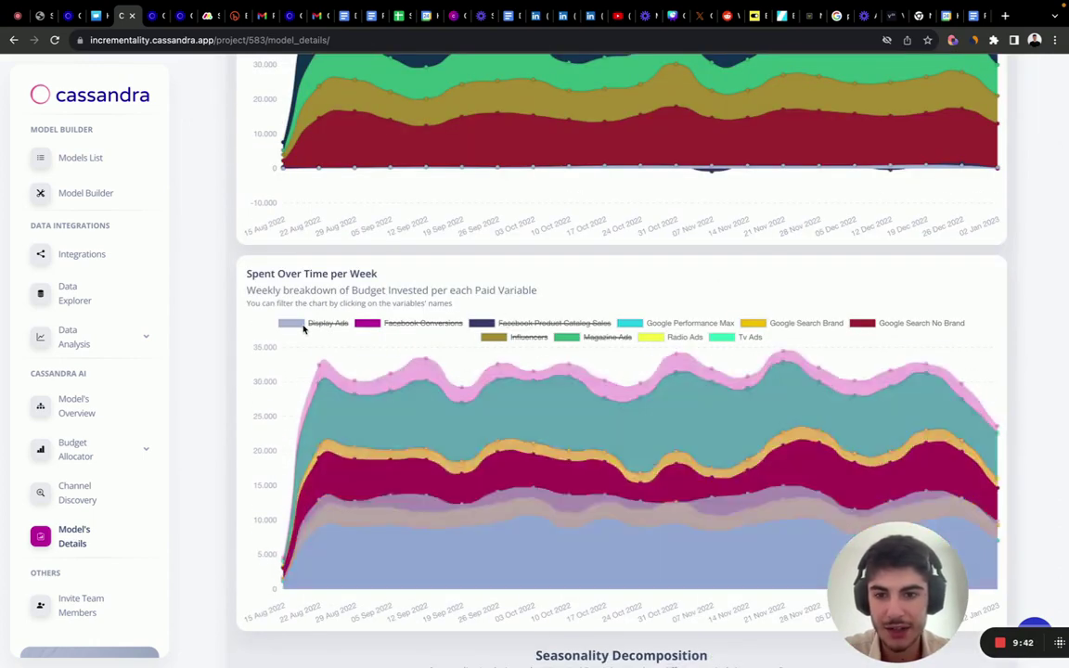
{"action": "left_click", "coordinate": [751, 337]}
Compare the 02 Jan 2023 Radio Ads revenue in the decomposition chart with the channel budgets in the weekly spend chart.
{"action": "scroll", "coordinate": [779, 427], "scroll_direction": "up", "scroll_amount": 2}
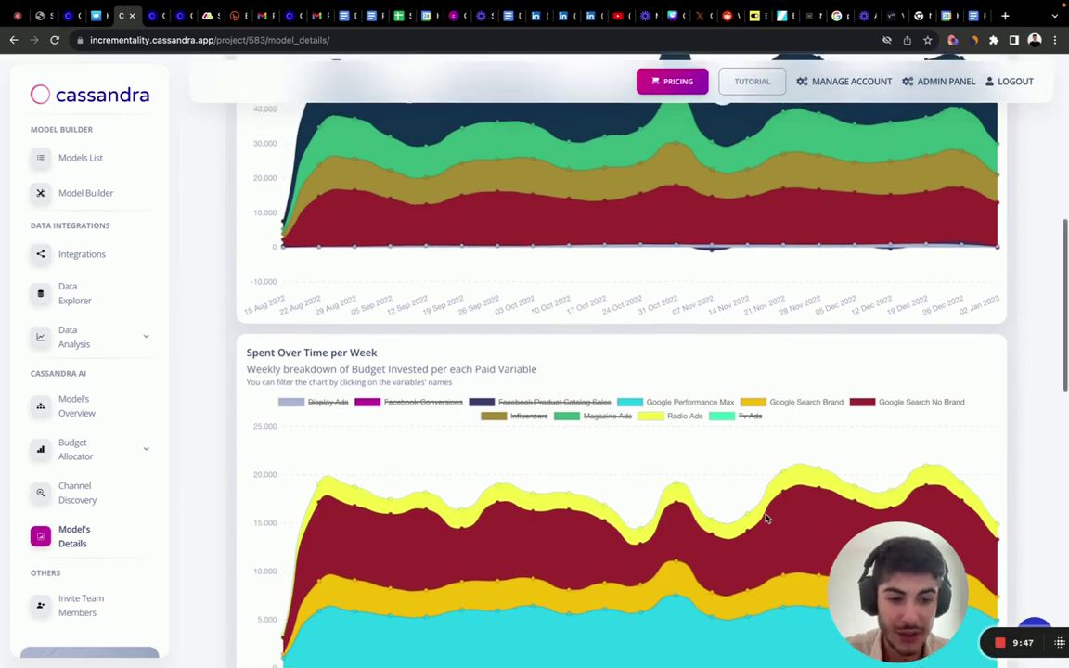
{"action": "scroll", "coordinate": [766, 518], "scroll_direction": "up", "scroll_amount": 3}
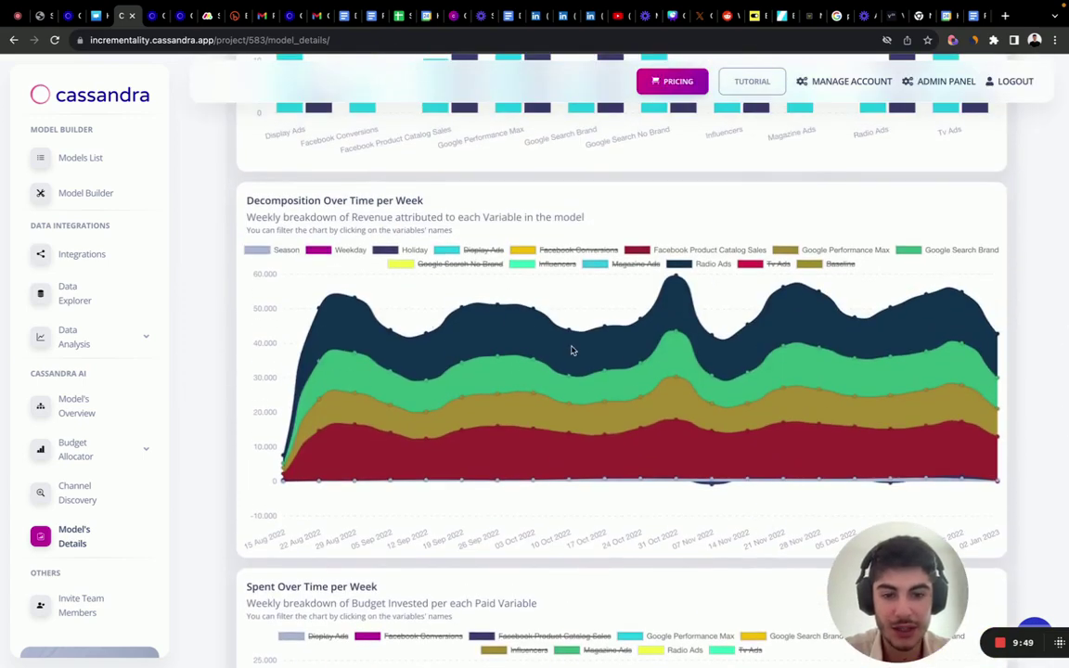
{"action": "scroll", "coordinate": [666, 427], "scroll_direction": "down", "scroll_amount": 2}
{"action": "scroll", "coordinate": [666, 426], "scroll_direction": "down", "scroll_amount": 3}
{"action": "scroll", "coordinate": [666, 427], "scroll_direction": "up", "scroll_amount": 4}
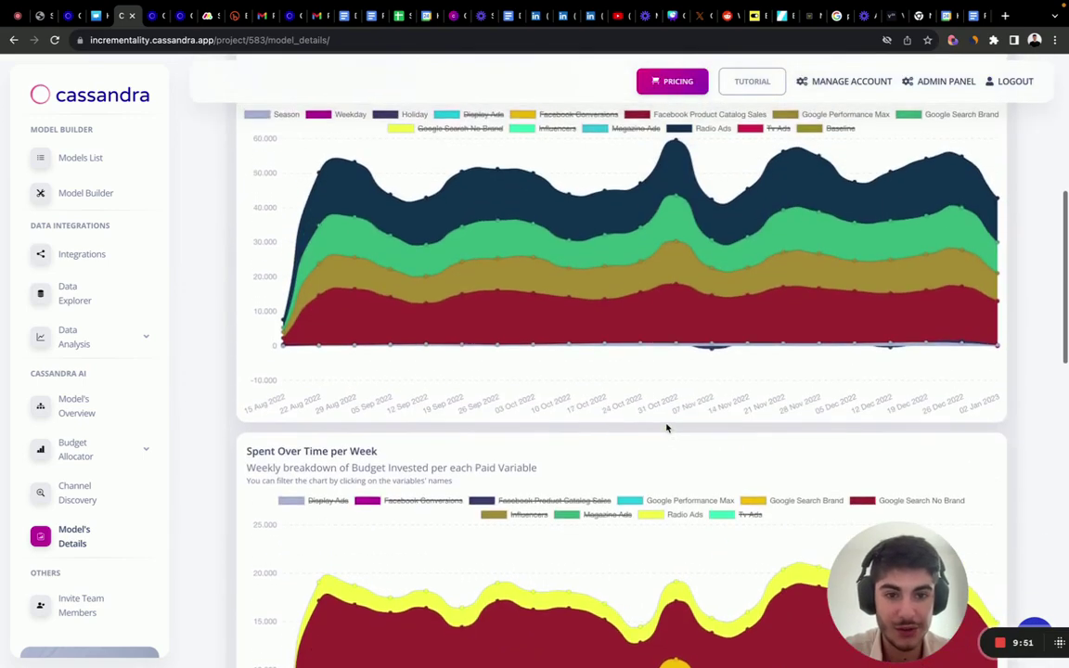
{"action": "scroll", "coordinate": [668, 426], "scroll_direction": "down", "scroll_amount": 1}
{"action": "mouse_move", "coordinate": [998, 160]}
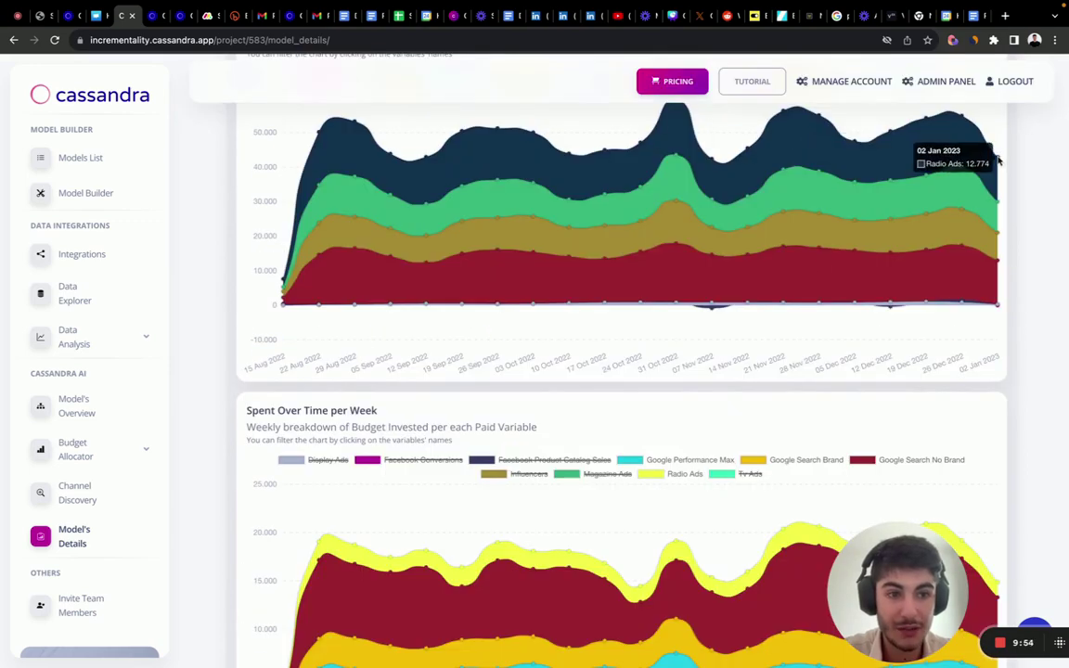
{"action": "scroll", "coordinate": [998, 160], "scroll_direction": "down", "scroll_amount": 4}
{"action": "mouse_move", "coordinate": [996, 347]}
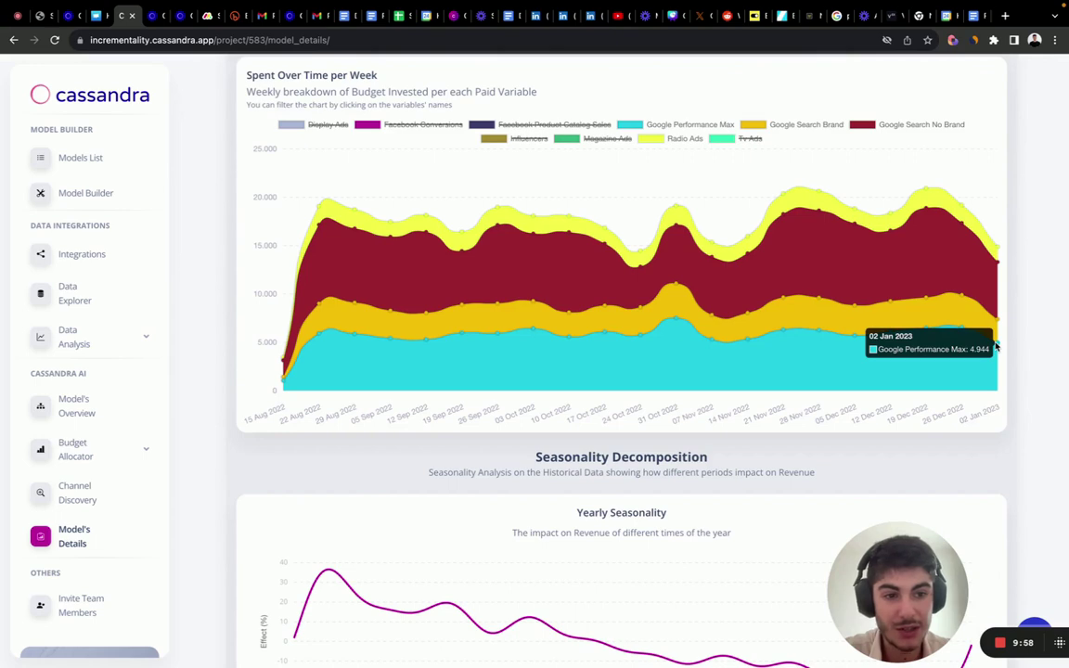
Hide Google Performance Max, Google Search Brand and Google Search No Brand from the weekly spend chart, and compare Radio Ads' spend with its revenue contribution.
{"action": "left_click", "coordinate": [680, 125]}
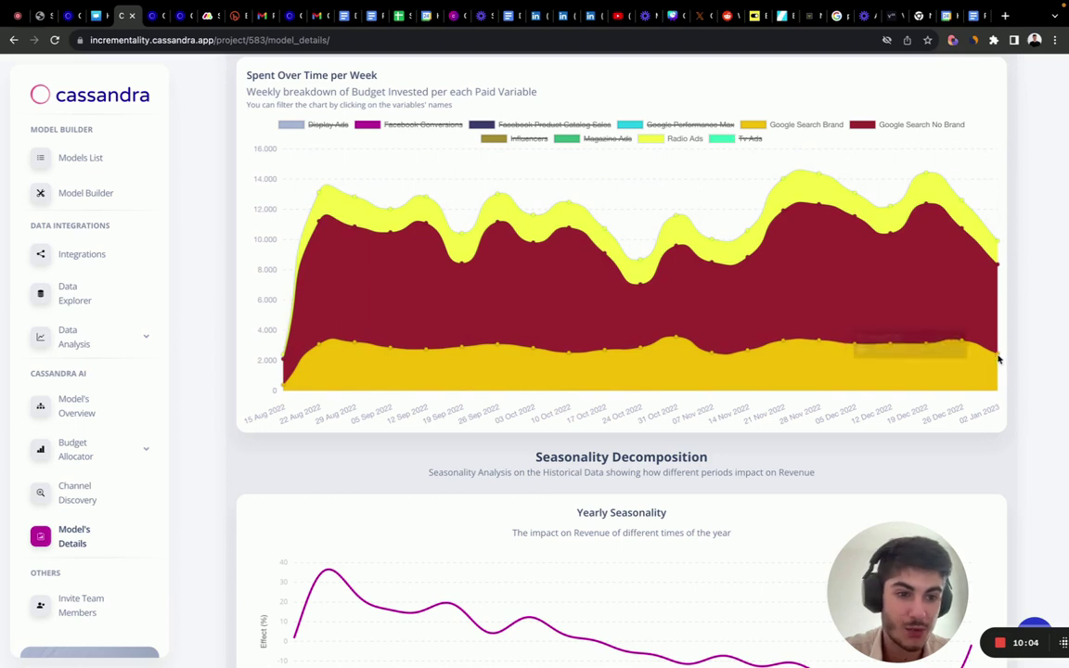
{"action": "mouse_move", "coordinate": [999, 358]}
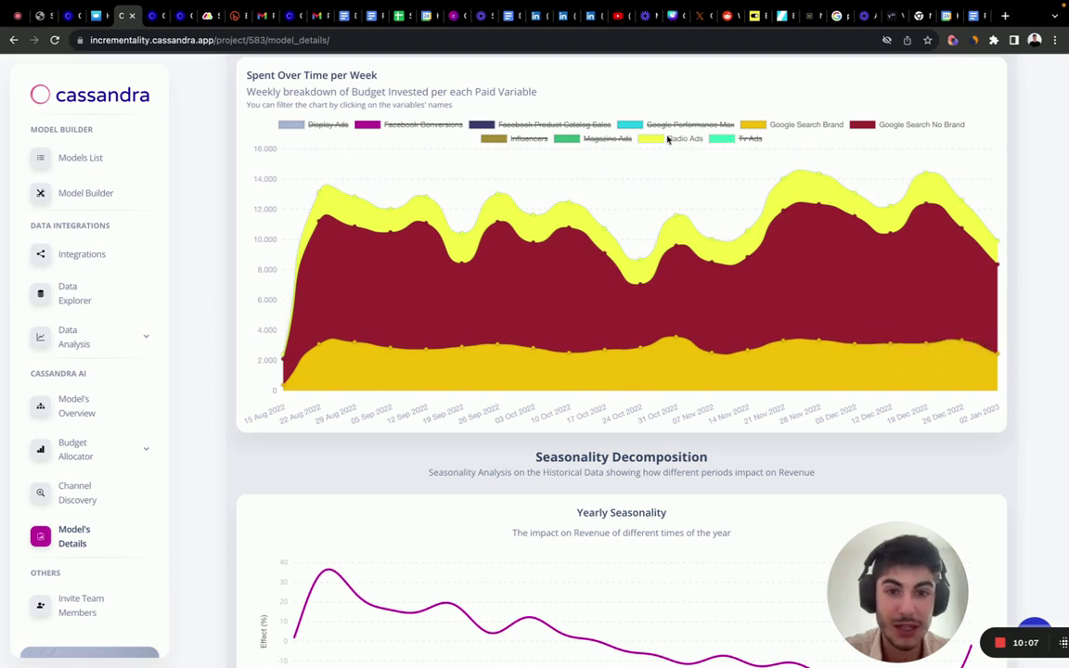
{"action": "left_click", "coordinate": [769, 128]}
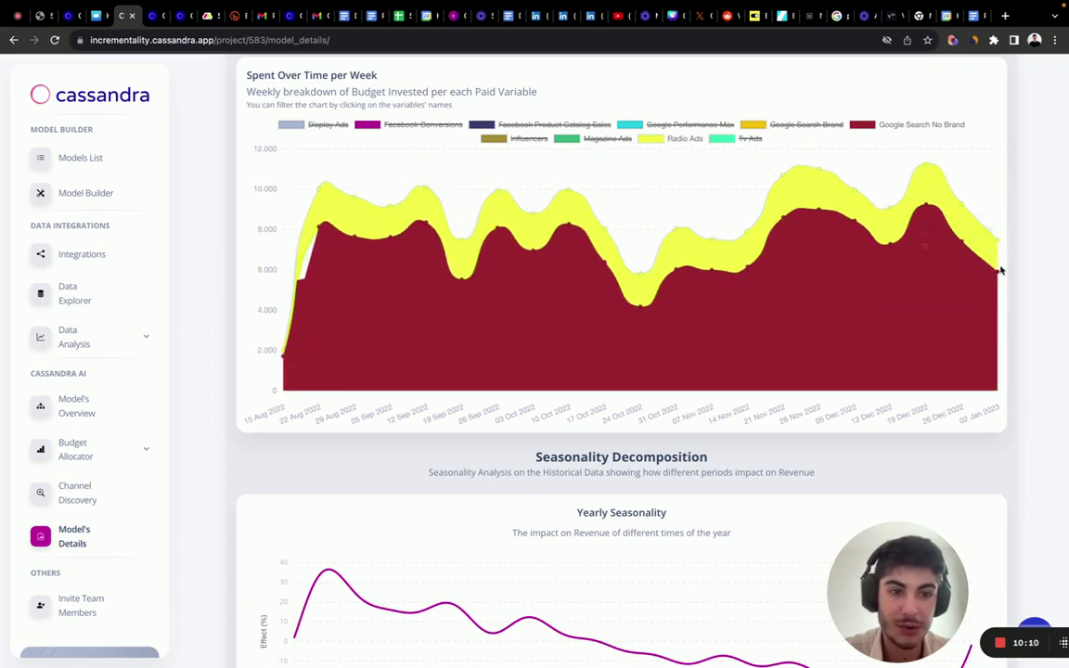
{"action": "left_click", "coordinate": [852, 124]}
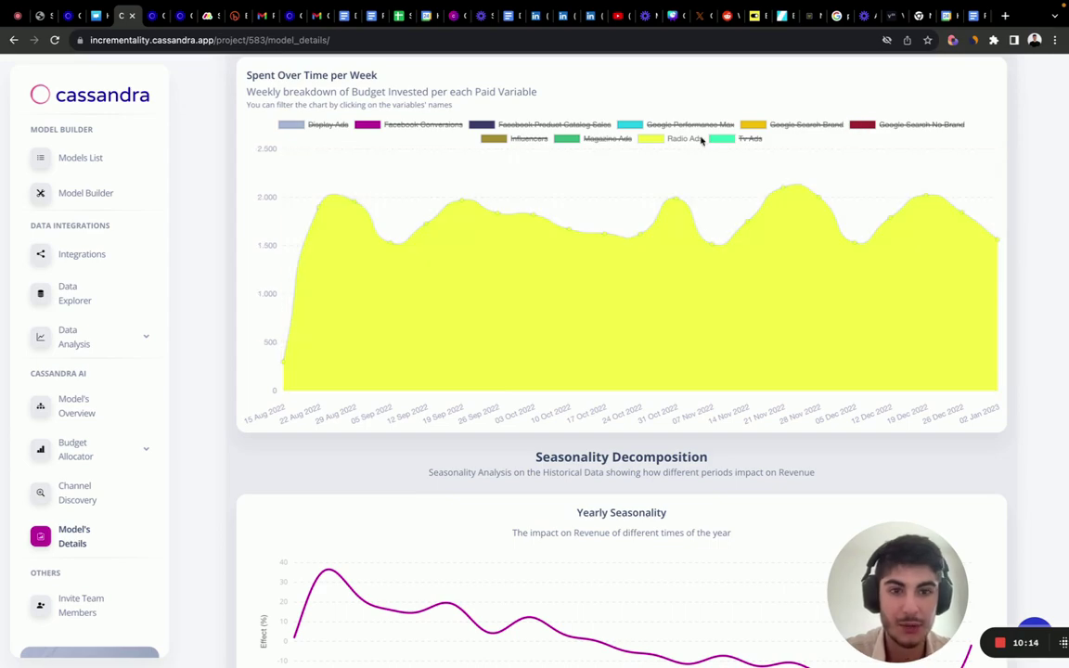
{"action": "scroll", "coordinate": [1005, 278], "scroll_direction": "up", "scroll_amount": 5}
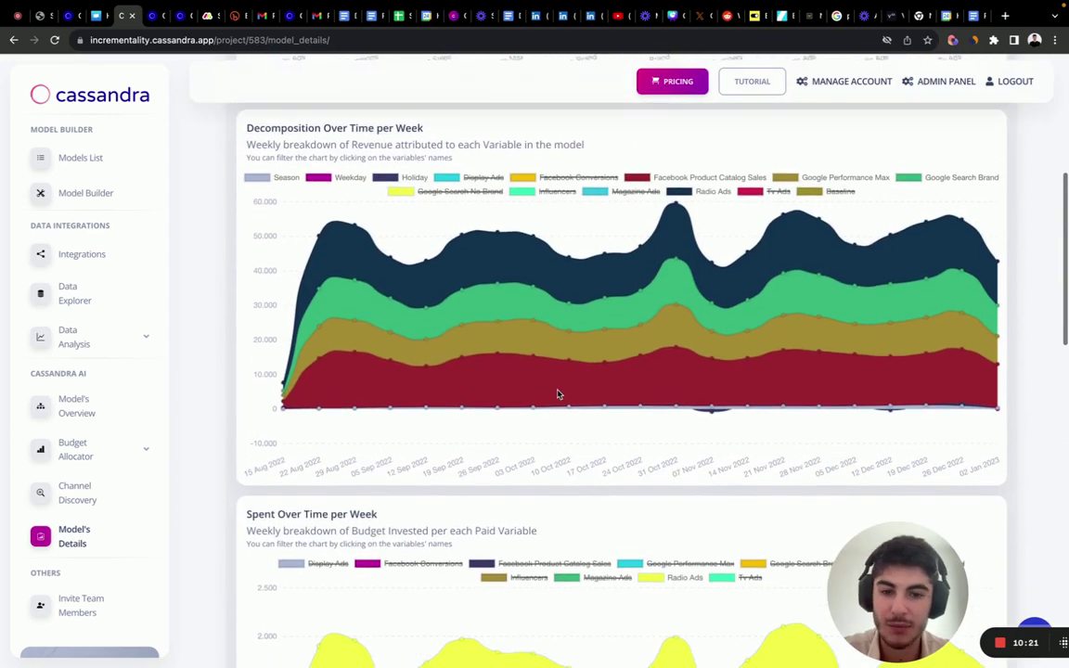
{"action": "scroll", "coordinate": [558, 395], "scroll_direction": "down", "scroll_amount": 5}
{"action": "scroll", "coordinate": [558, 395], "scroll_direction": "up", "scroll_amount": 3}
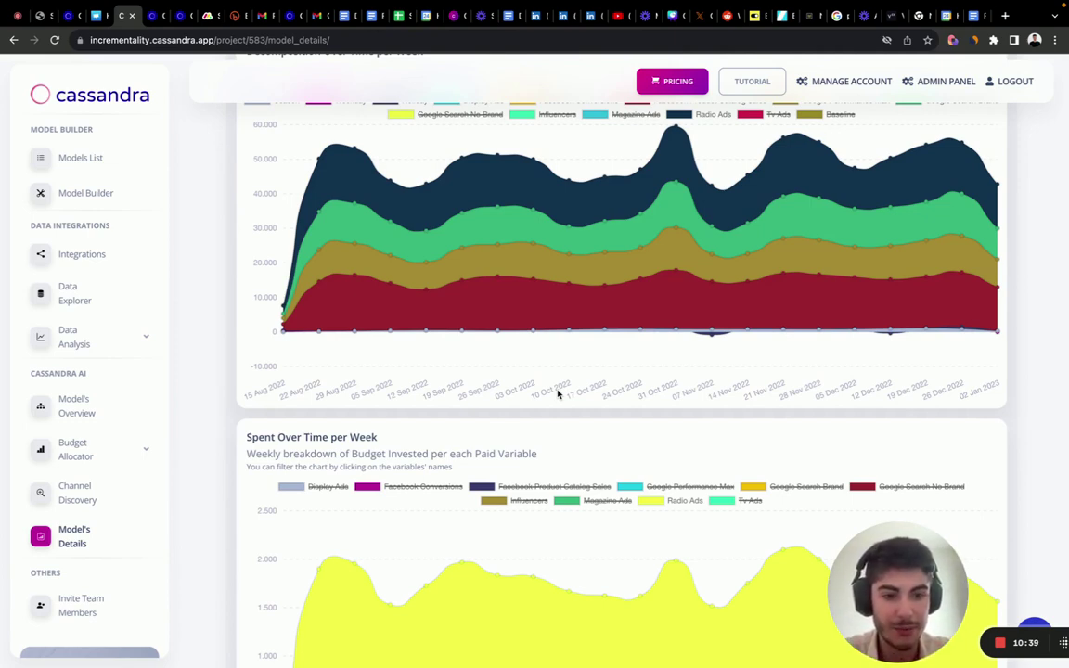
Open Channel Discovery and read the Adstock - Effect Over Time explanation for Display Ads.
{"action": "left_click_drag", "start_coordinate": [916, 584], "coordinate": [897, 373]}
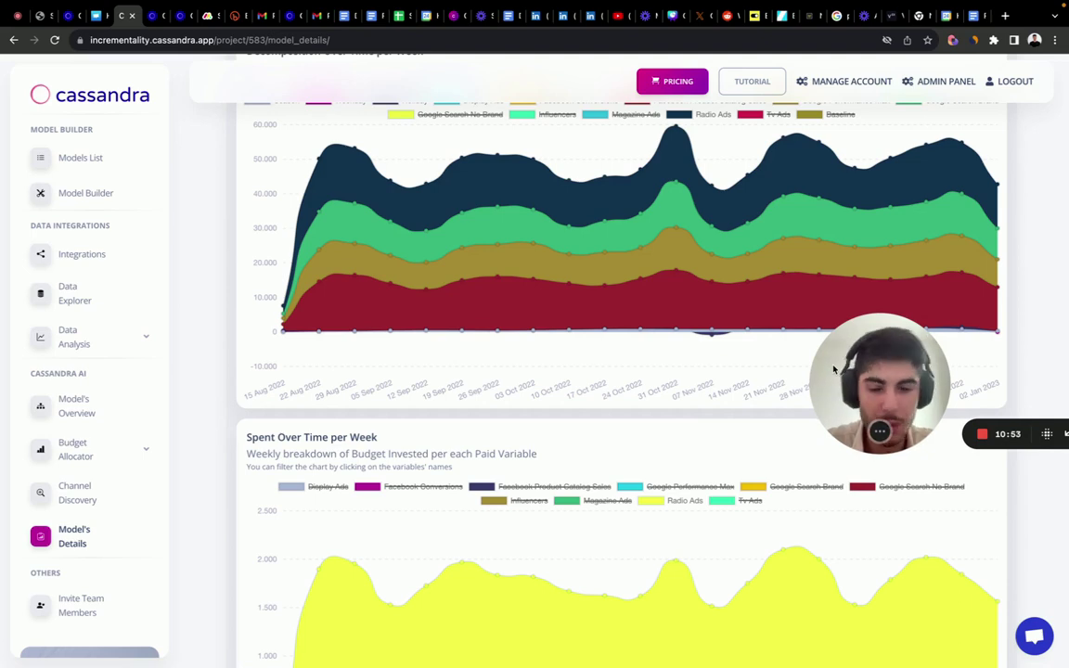
{"action": "left_click", "coordinate": [83, 497]}
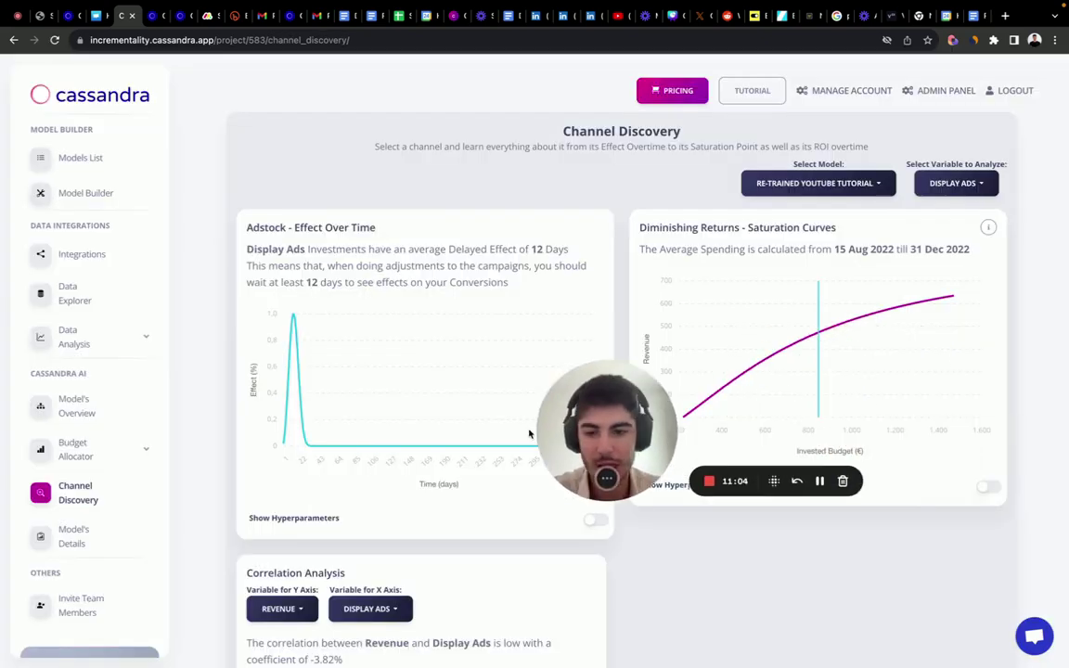
{"action": "left_click_drag", "start_coordinate": [530, 432], "coordinate": [212, 554]}
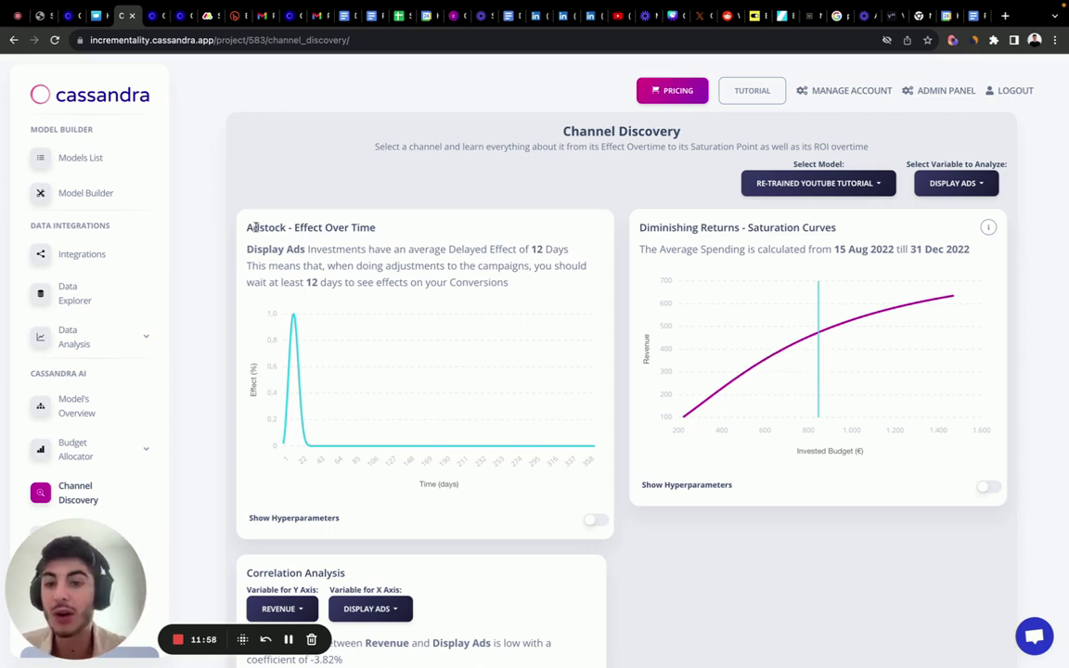
{"action": "left_click_drag", "start_coordinate": [245, 227], "coordinate": [376, 227]}
{"action": "left_click_drag", "start_coordinate": [248, 248], "coordinate": [519, 280]}
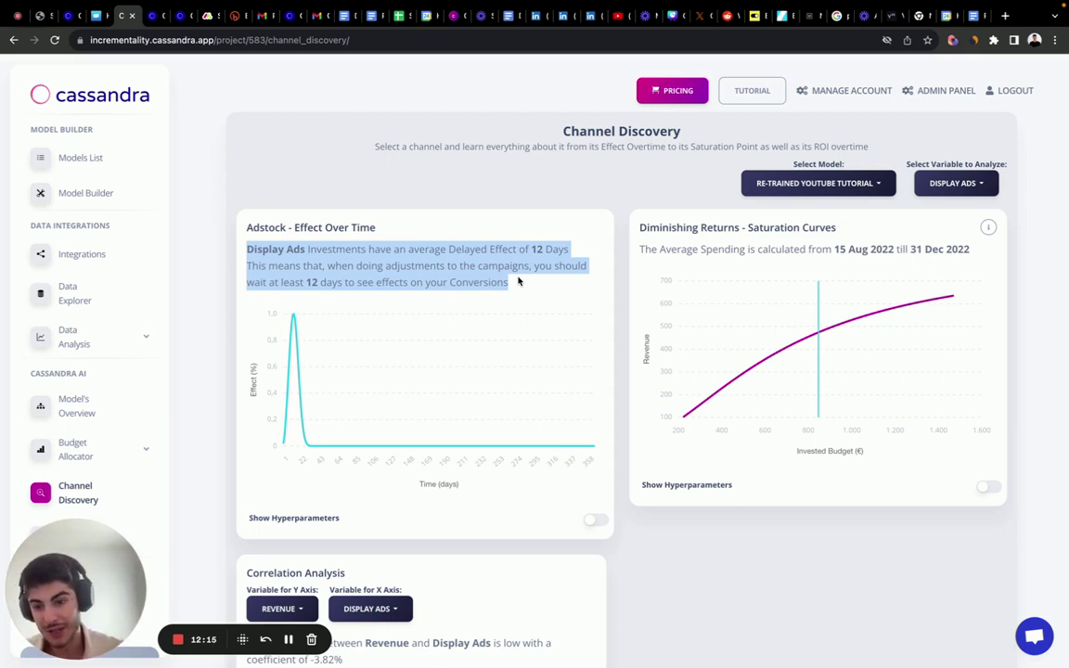
Read the correlation analysis between Revenue and Display Ads, and go back to the adstock and saturation charts.
{"action": "scroll", "coordinate": [518, 281], "scroll_direction": "down", "scroll_amount": 3}
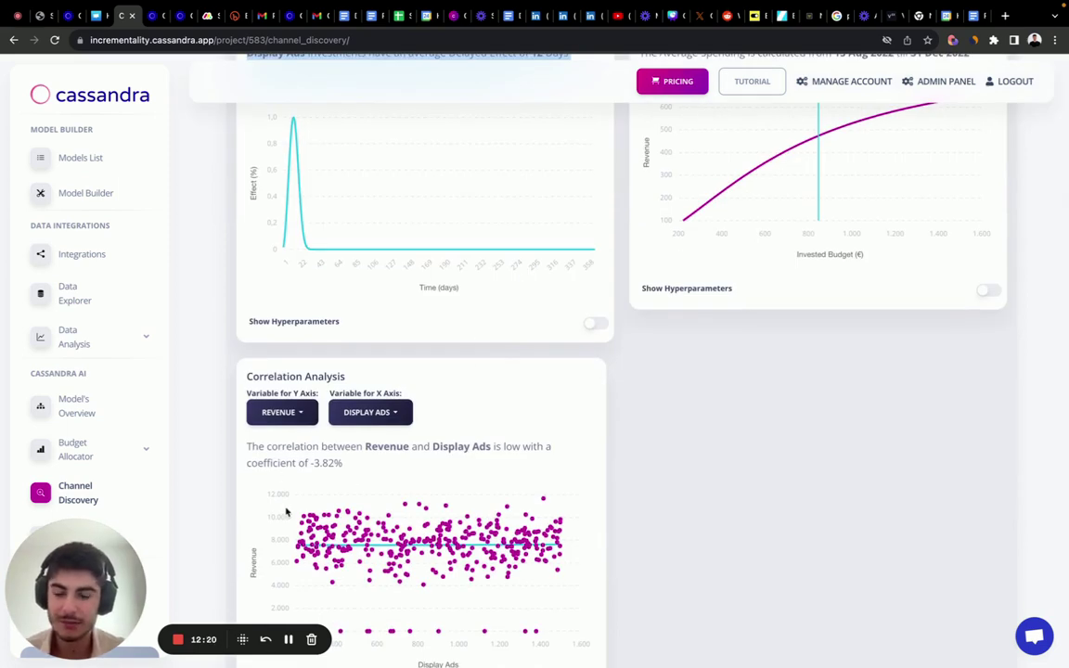
{"action": "left_click_drag", "start_coordinate": [365, 446], "coordinate": [529, 463]}
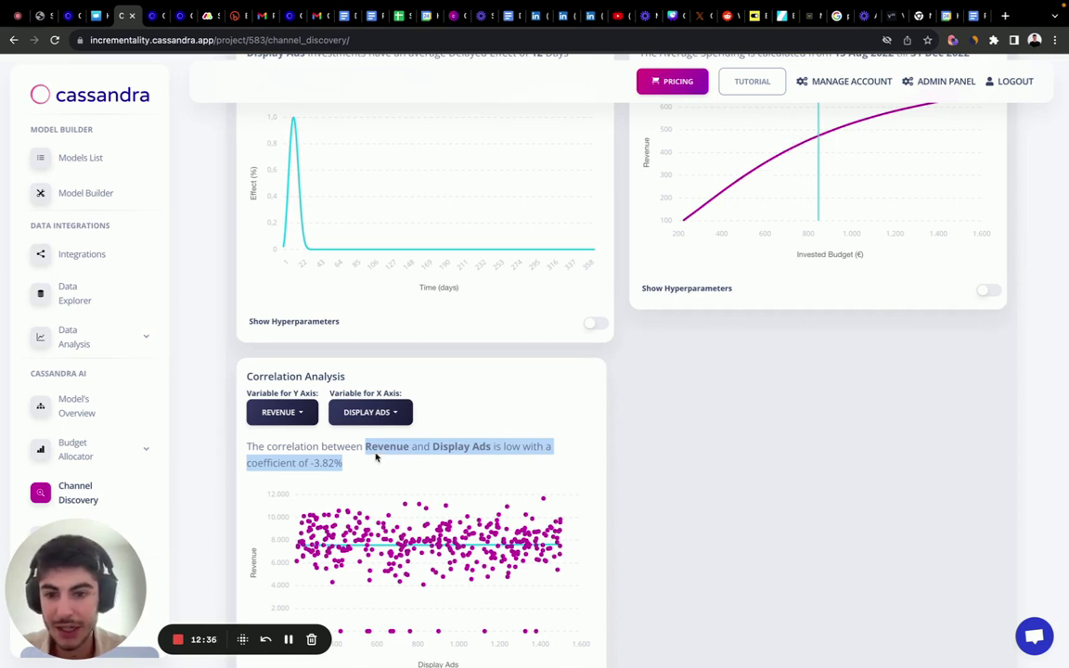
{"action": "scroll", "coordinate": [386, 408], "scroll_direction": "up", "scroll_amount": 1}
{"action": "scroll", "coordinate": [376, 276], "scroll_direction": "up", "scroll_amount": 3}
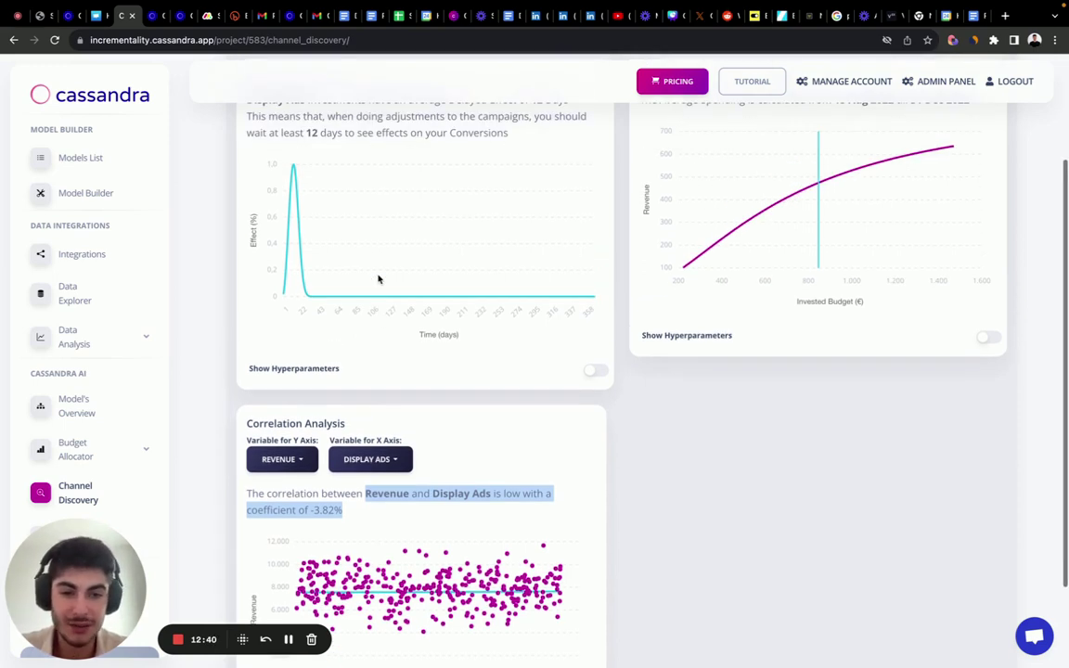
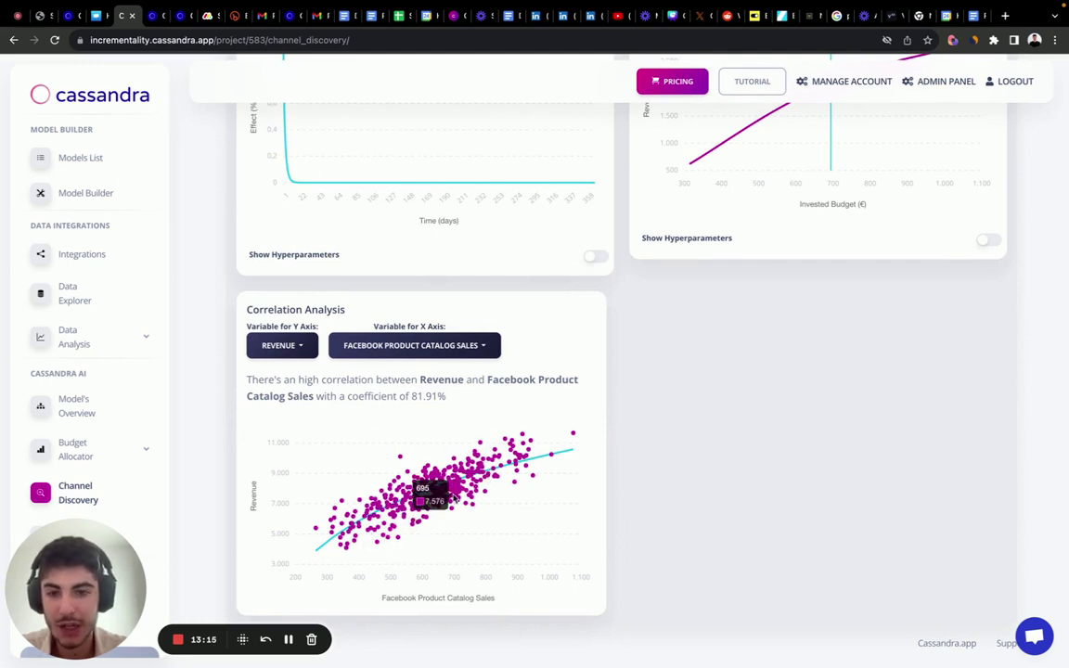
Inspect the saturation curve of Facebook Product Catalog Sales and its adstock effect on day 1.
{"action": "scroll", "coordinate": [546, 450], "scroll_direction": "up", "scroll_amount": 2}
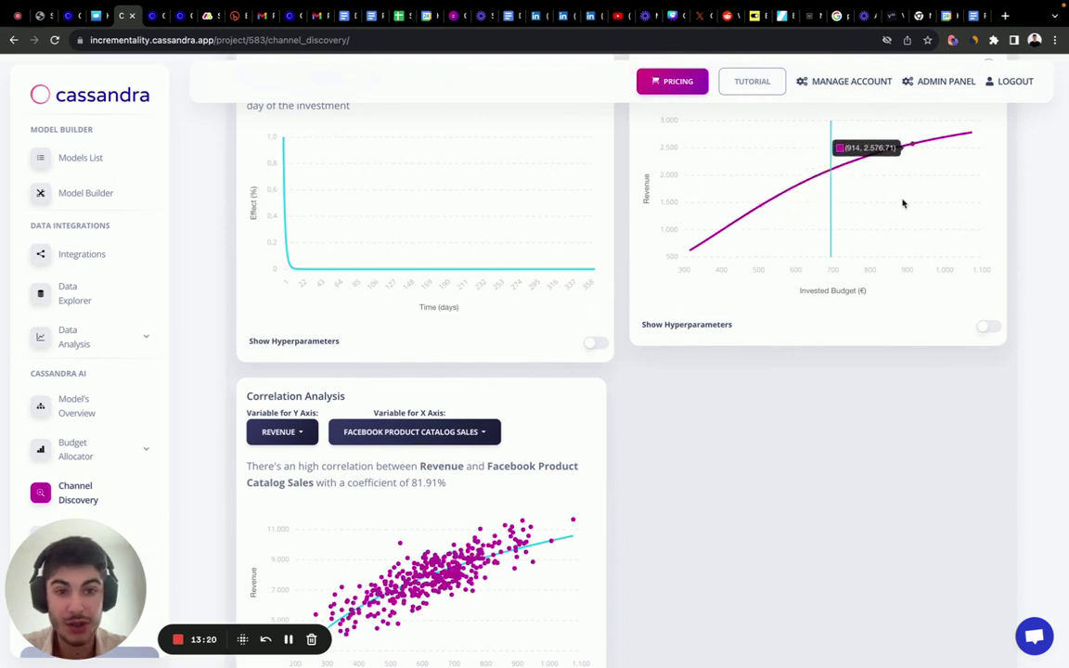
{"action": "scroll", "coordinate": [785, 363], "scroll_direction": "up", "scroll_amount": 1}
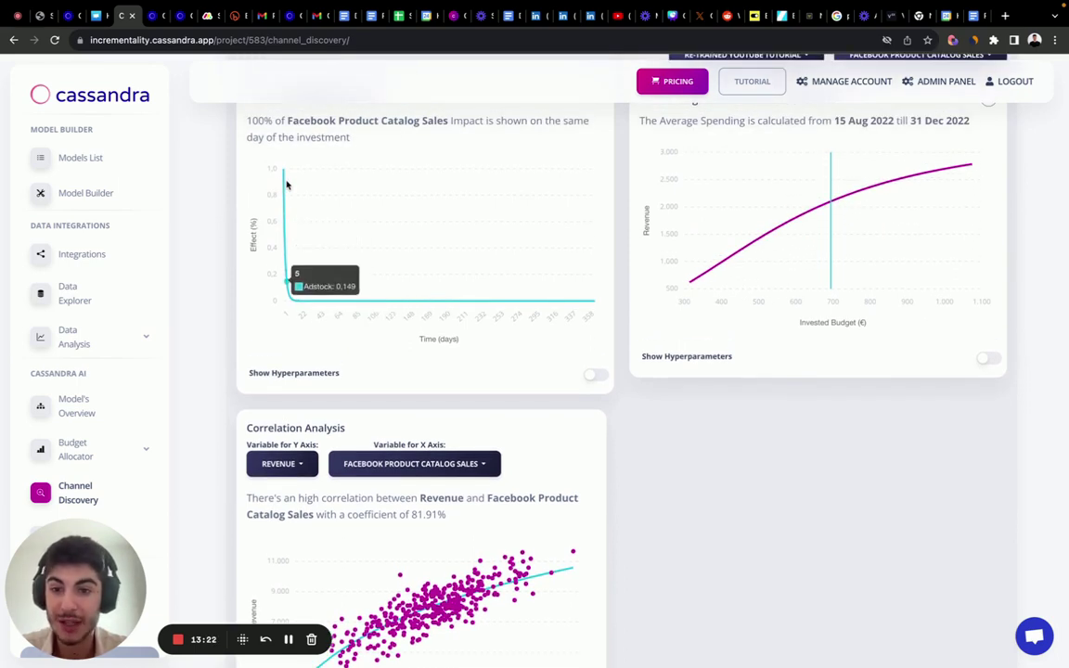
{"action": "mouse_move", "coordinate": [279, 185]}
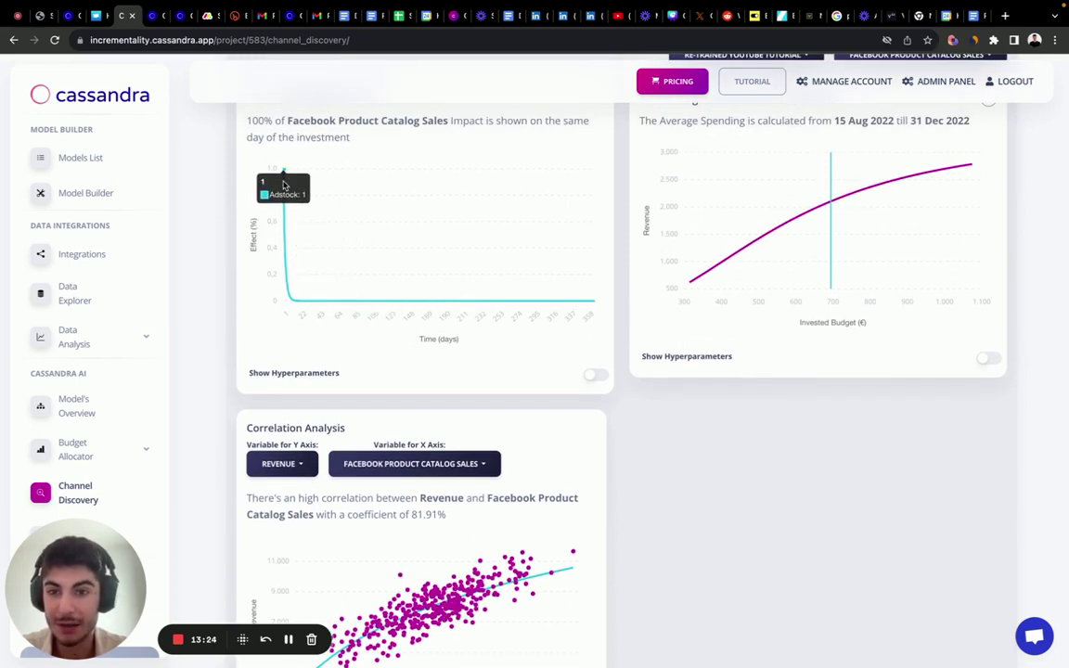
Compare the Revenue correlation scatter plot of Facebook Product Catalog Sales with the channel's saturation curve around and above its average spending.
{"action": "scroll", "coordinate": [283, 186], "scroll_direction": "down", "scroll_amount": 3}
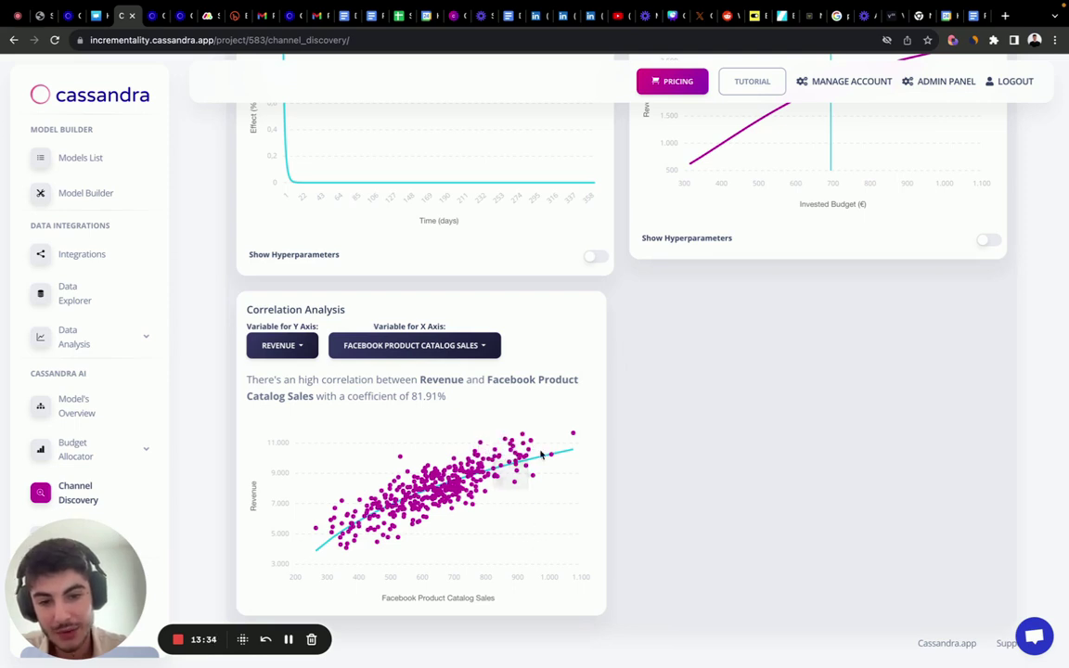
{"action": "scroll", "coordinate": [781, 330], "scroll_direction": "up", "scroll_amount": 1}
{"action": "scroll", "coordinate": [782, 329], "scroll_direction": "up", "scroll_amount": 3}
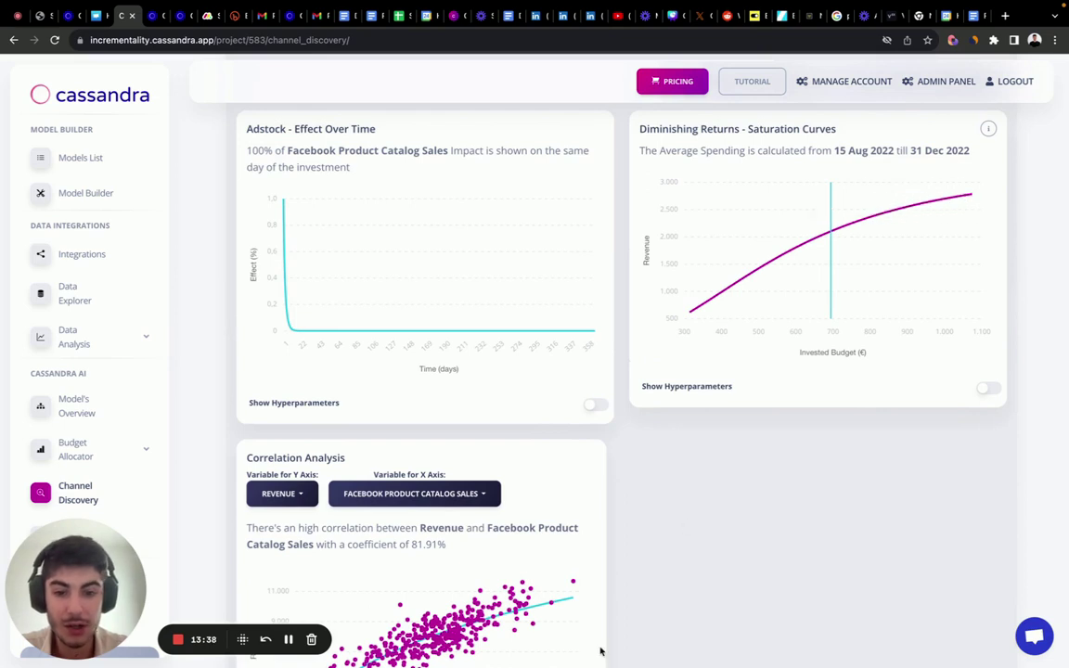
{"action": "scroll", "coordinate": [589, 650], "scroll_direction": "down", "scroll_amount": 2}
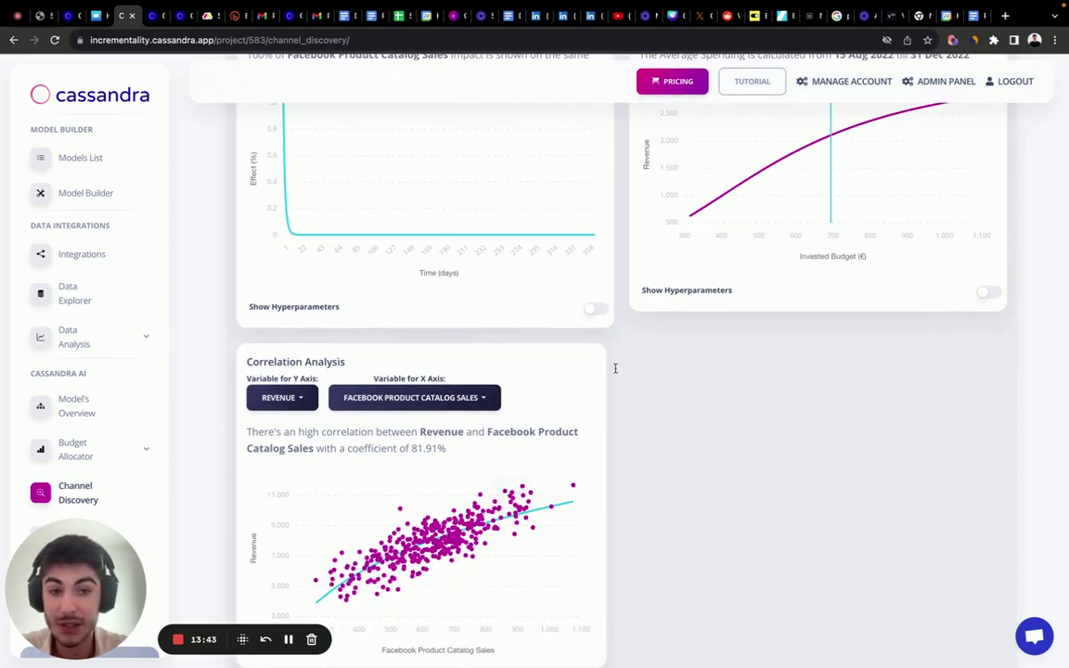
{"action": "scroll", "coordinate": [614, 369], "scroll_direction": "up", "scroll_amount": 1}
{"action": "mouse_move", "coordinate": [949, 143]}
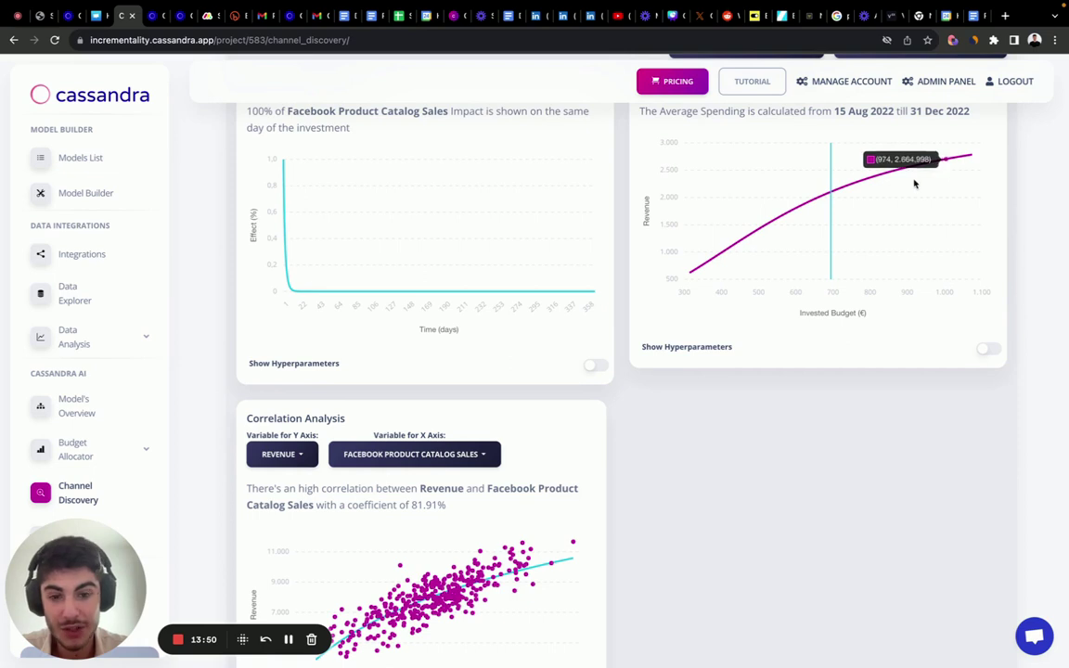
{"action": "scroll", "coordinate": [637, 372], "scroll_direction": "down", "scroll_amount": 2}
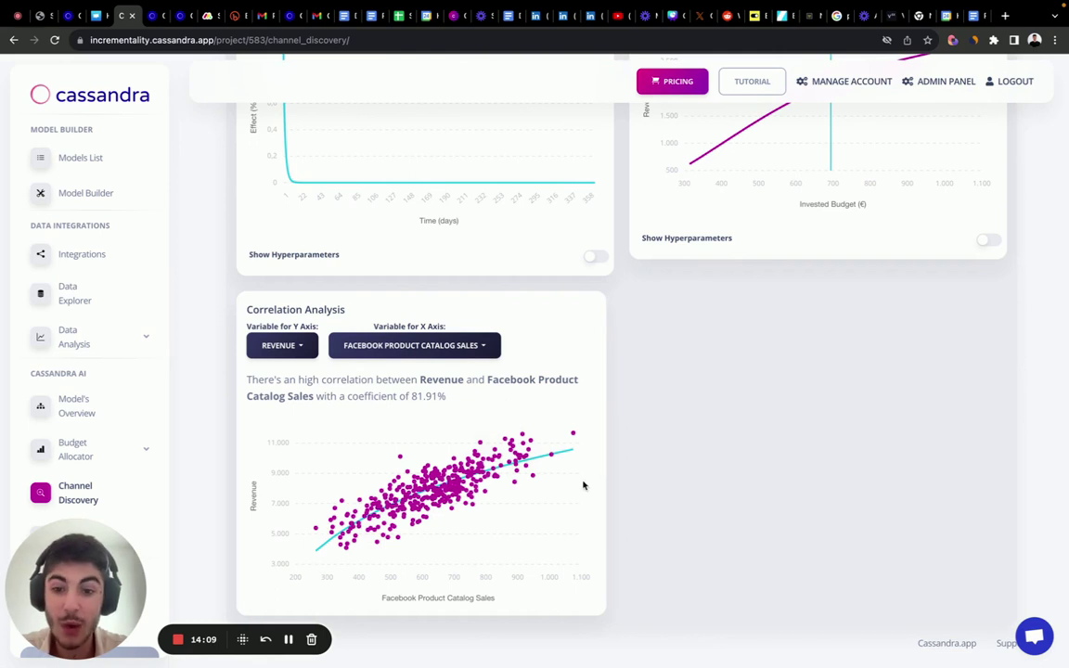
{"action": "scroll", "coordinate": [895, 229], "scroll_direction": "up", "scroll_amount": 2}
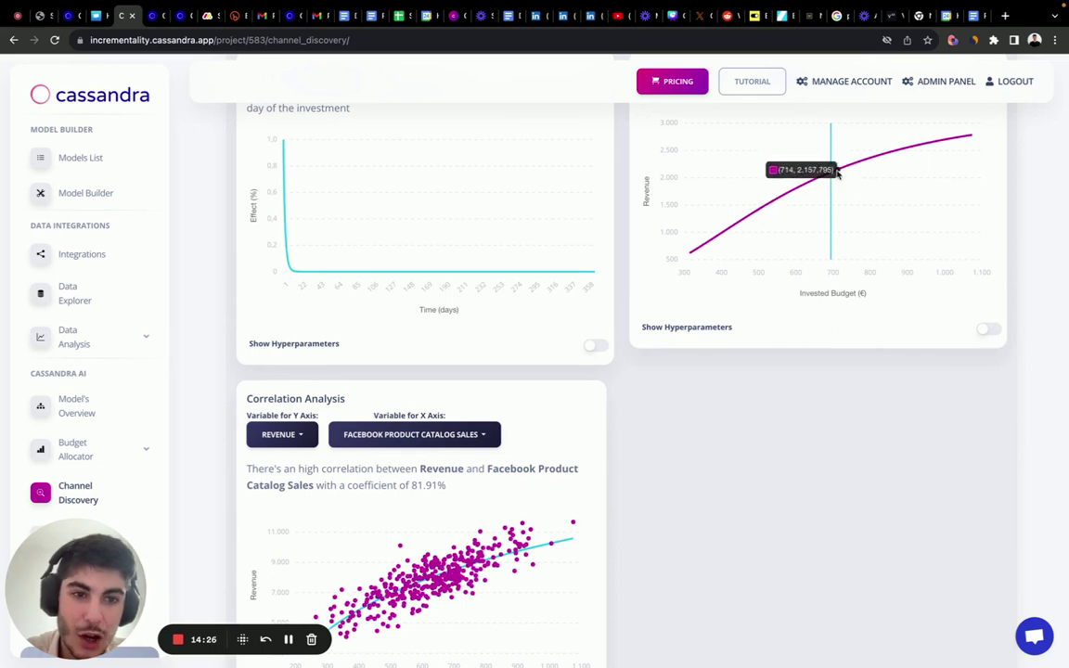
Change the variable to analyze to Influencers, and check its adstock curve and correlation with Revenue.
{"action": "scroll", "coordinate": [831, 176], "scroll_direction": "up", "scroll_amount": 2}
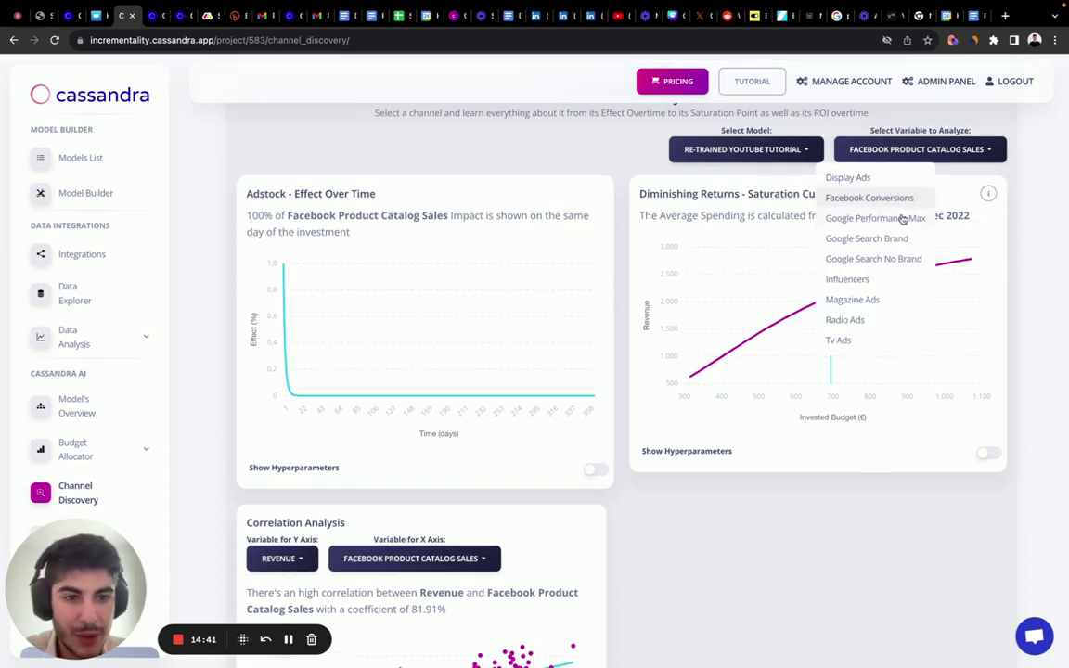
{"action": "left_click", "coordinate": [906, 258]}
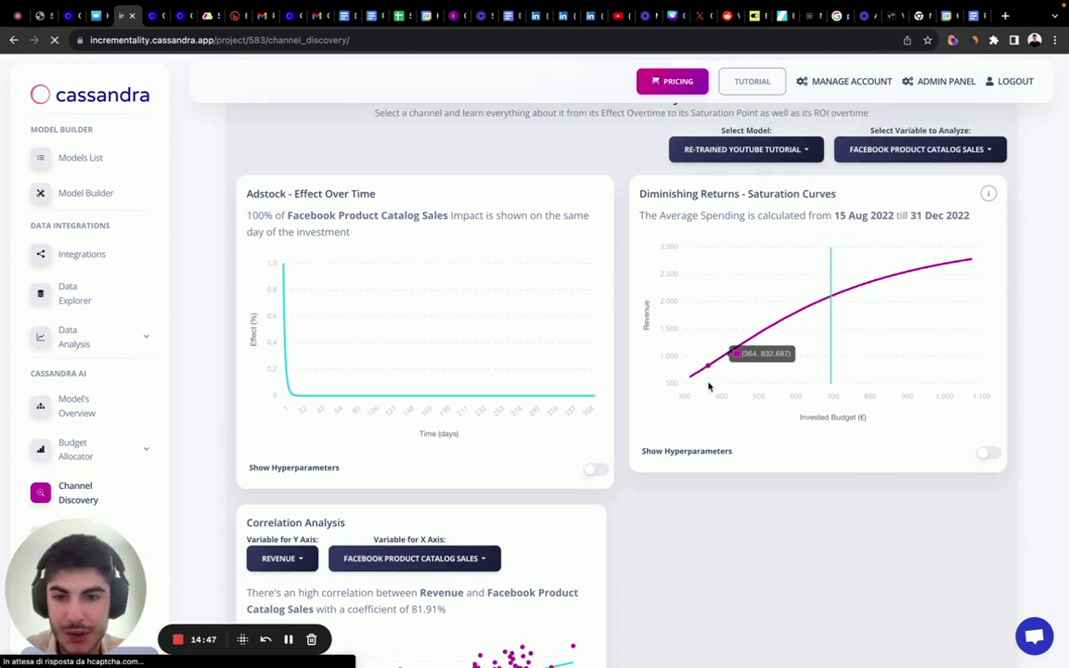
{"action": "left_click", "coordinate": [403, 475]}
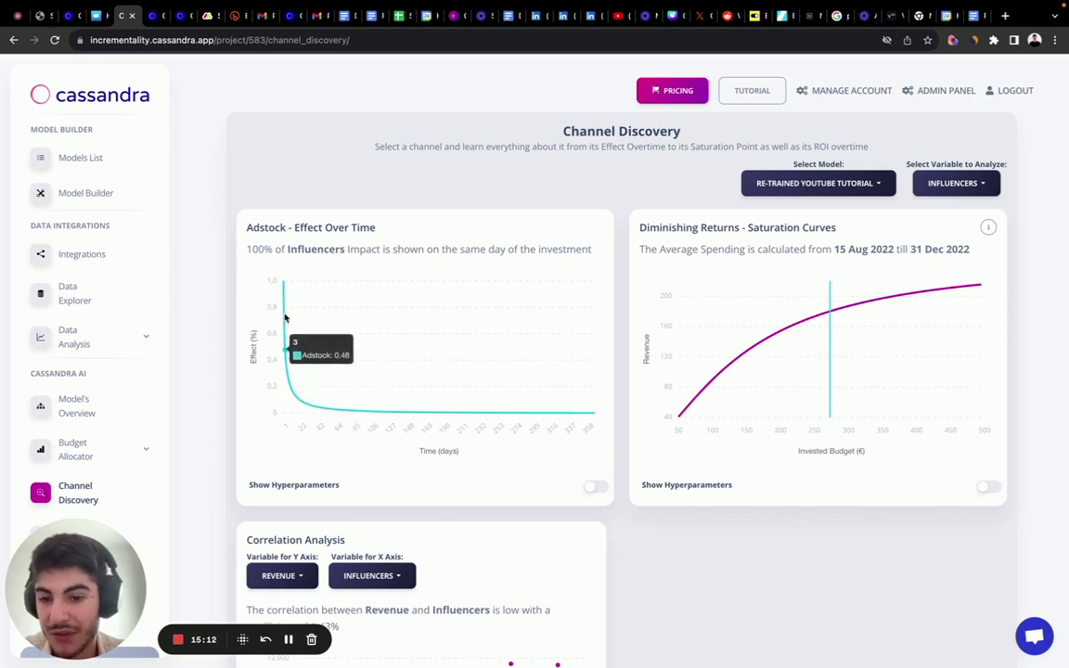
{"action": "scroll", "coordinate": [292, 320], "scroll_direction": "down", "scroll_amount": 3}
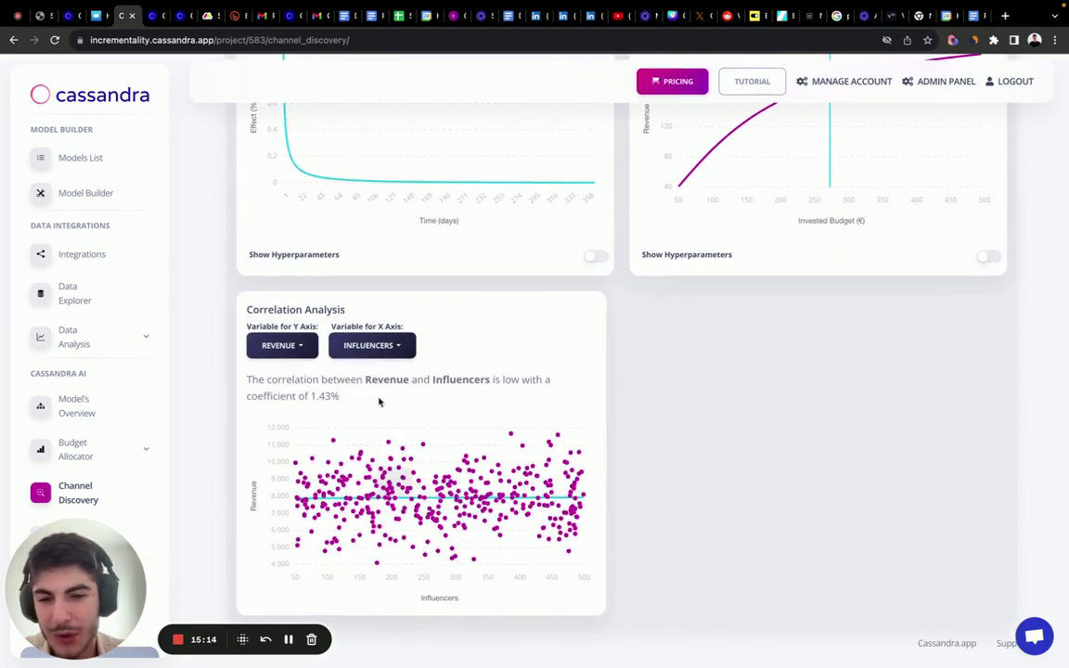
Show the hyperparameters of the Influencers adstock and saturation curves, and read the adstock shape and scale.
{"action": "scroll", "coordinate": [481, 364], "scroll_direction": "up", "scroll_amount": 1}
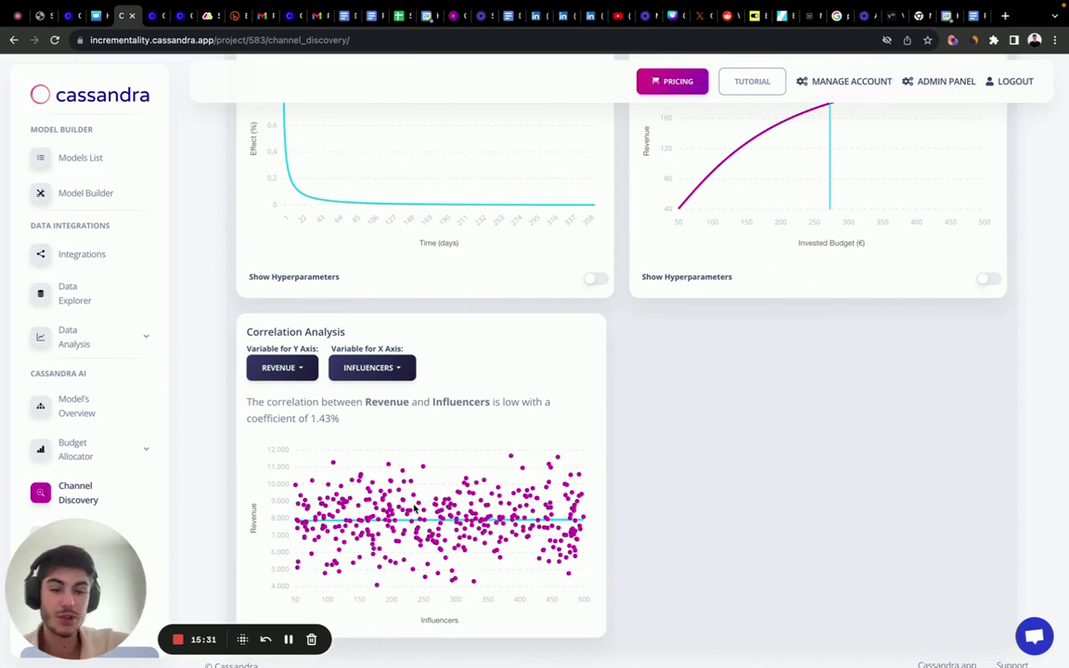
{"action": "scroll", "coordinate": [581, 477], "scroll_direction": "up", "scroll_amount": 5}
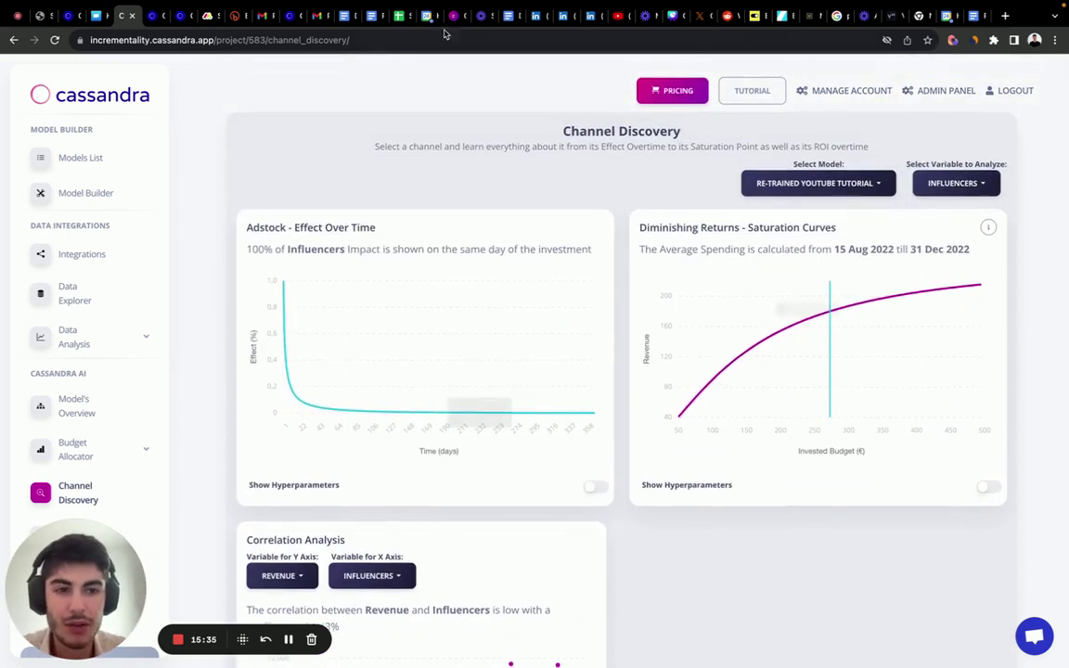
{"action": "scroll", "coordinate": [515, 552], "scroll_direction": "down", "scroll_amount": 1}
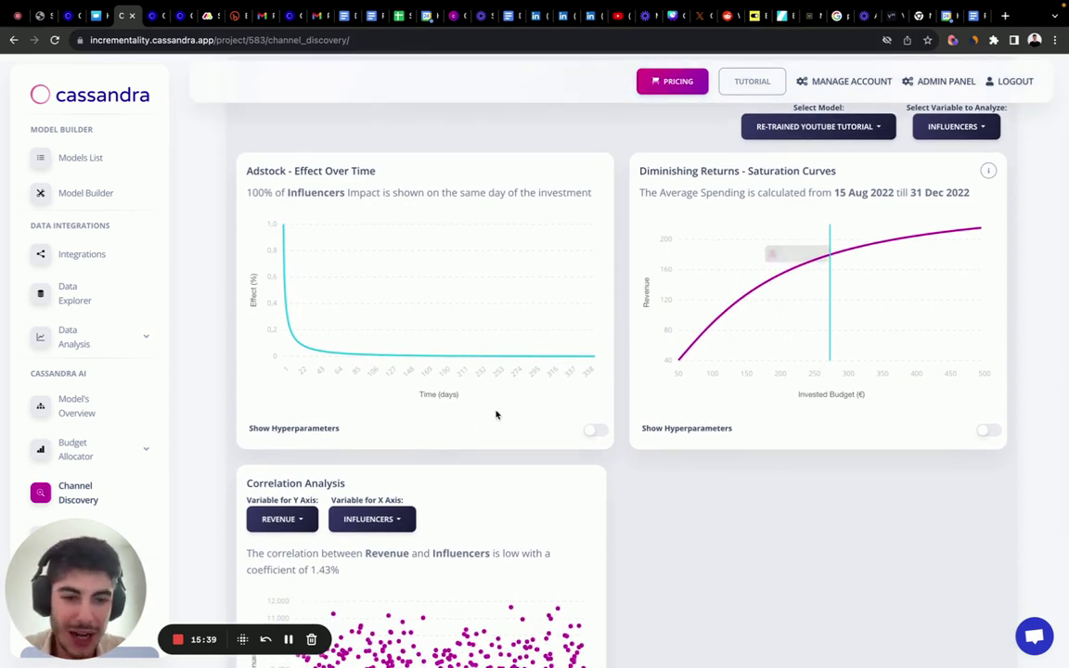
{"action": "left_click", "coordinate": [595, 429]}
{"action": "left_click", "coordinate": [988, 430]}
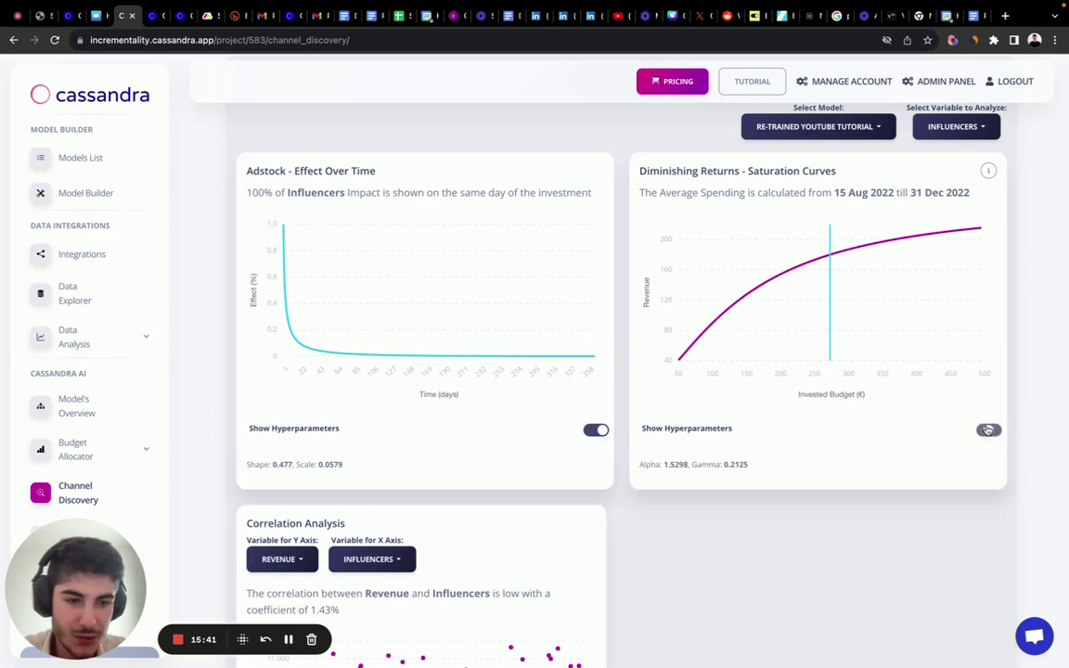
{"action": "left_click_drag", "start_coordinate": [251, 466], "coordinate": [350, 466]}
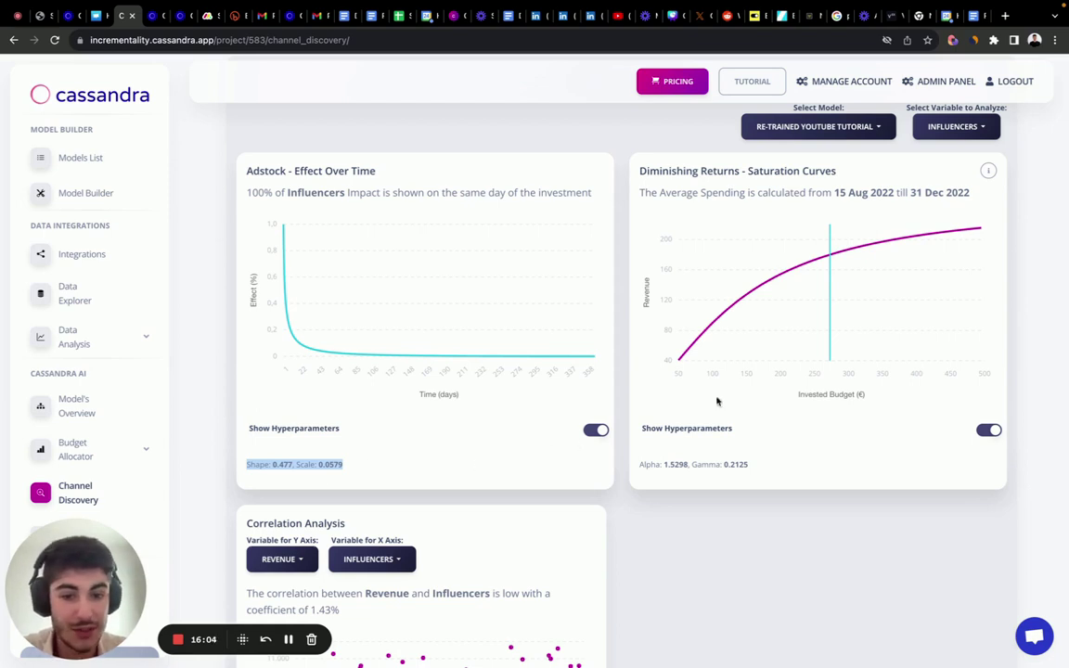
{"action": "double_click", "coordinate": [279, 465]}
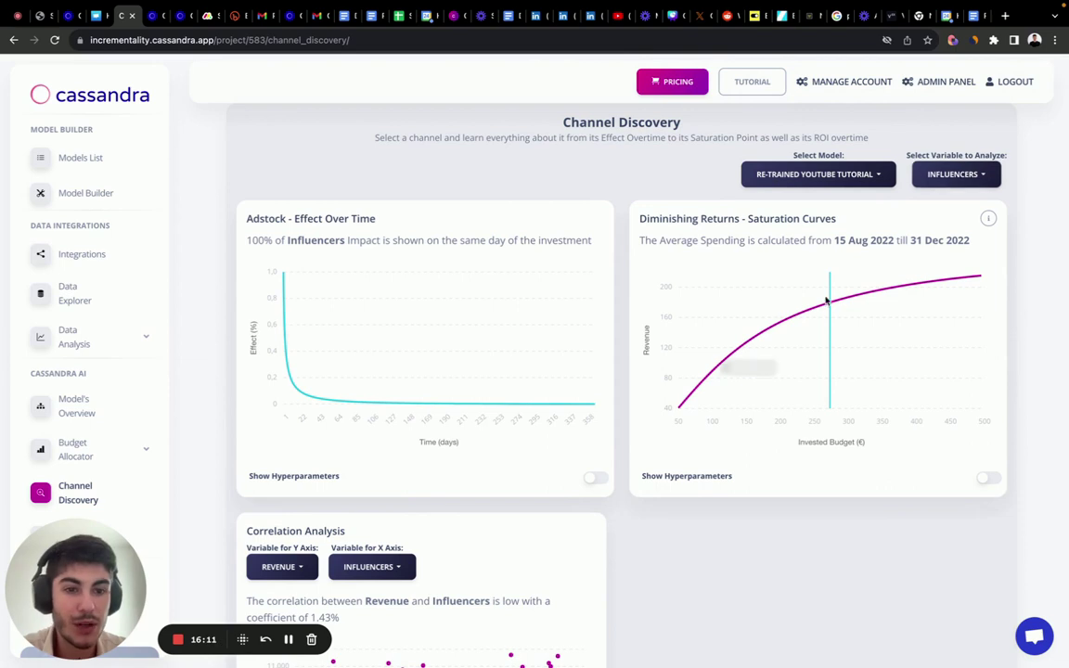
Check points along the Influencers saturation curve, and change the variable to analyze to Facebook Conversions.
{"action": "mouse_move", "coordinate": [829, 303]}
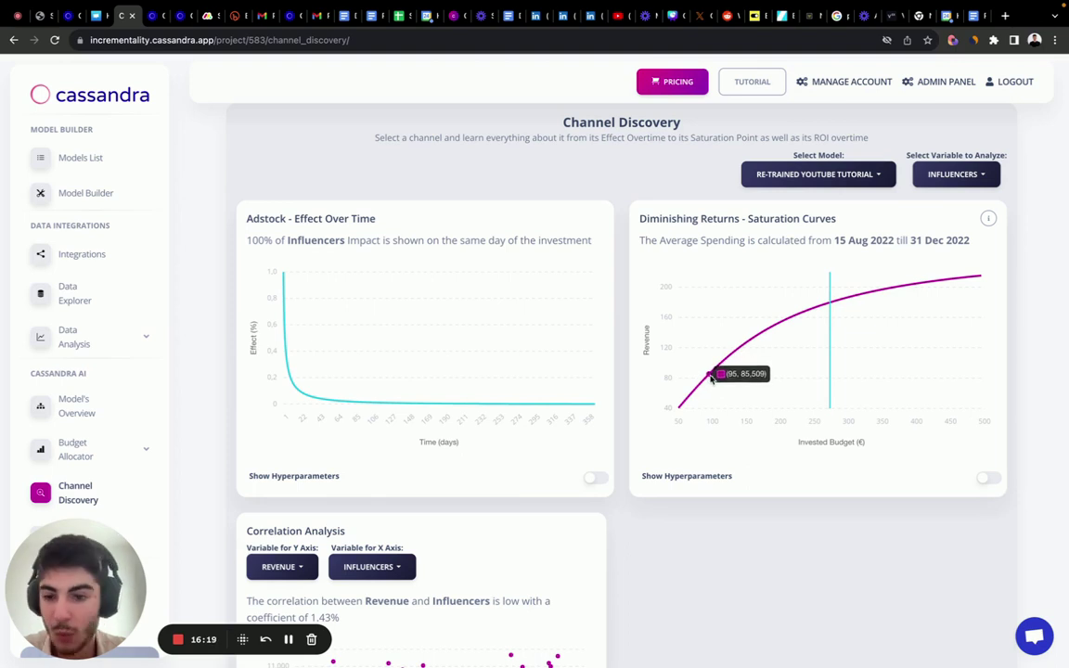
{"action": "left_click", "coordinate": [955, 174]}
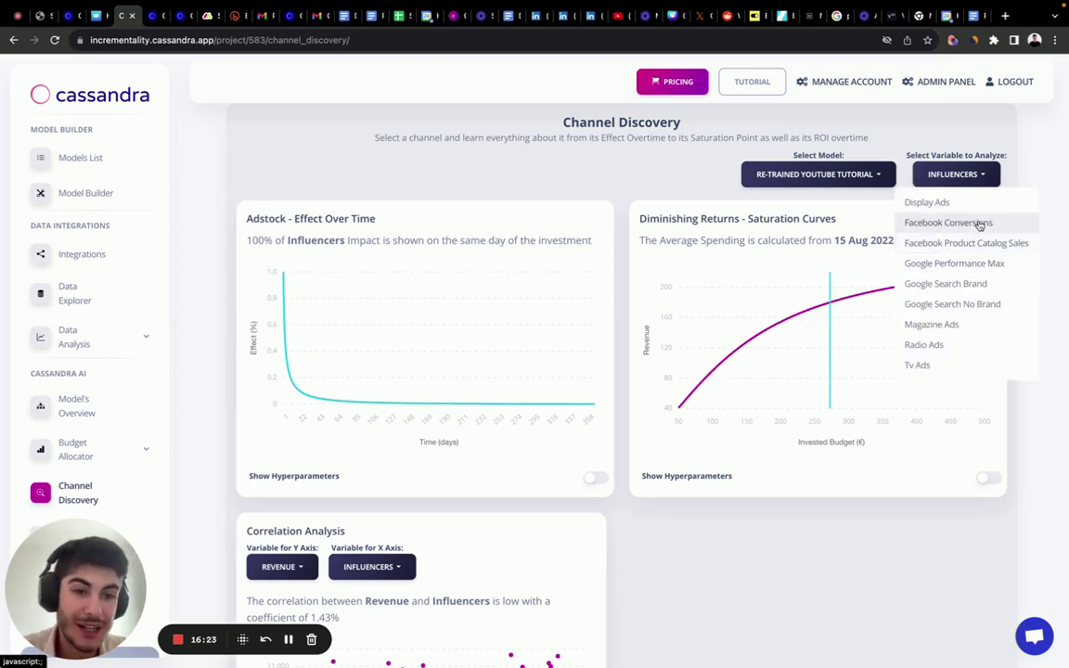
{"action": "left_click", "coordinate": [979, 223]}
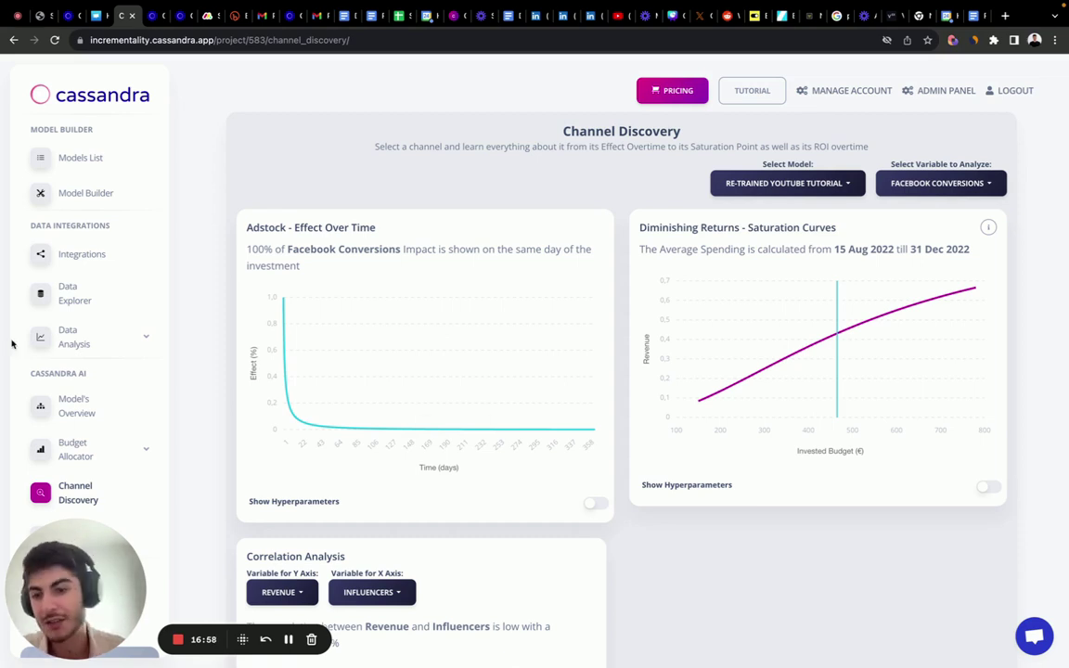
Open the budget optimization page of the Budget Allocator and name the new allocator Test3.
{"action": "left_click", "coordinate": [105, 452]}
{"action": "left_click", "coordinate": [103, 479]}
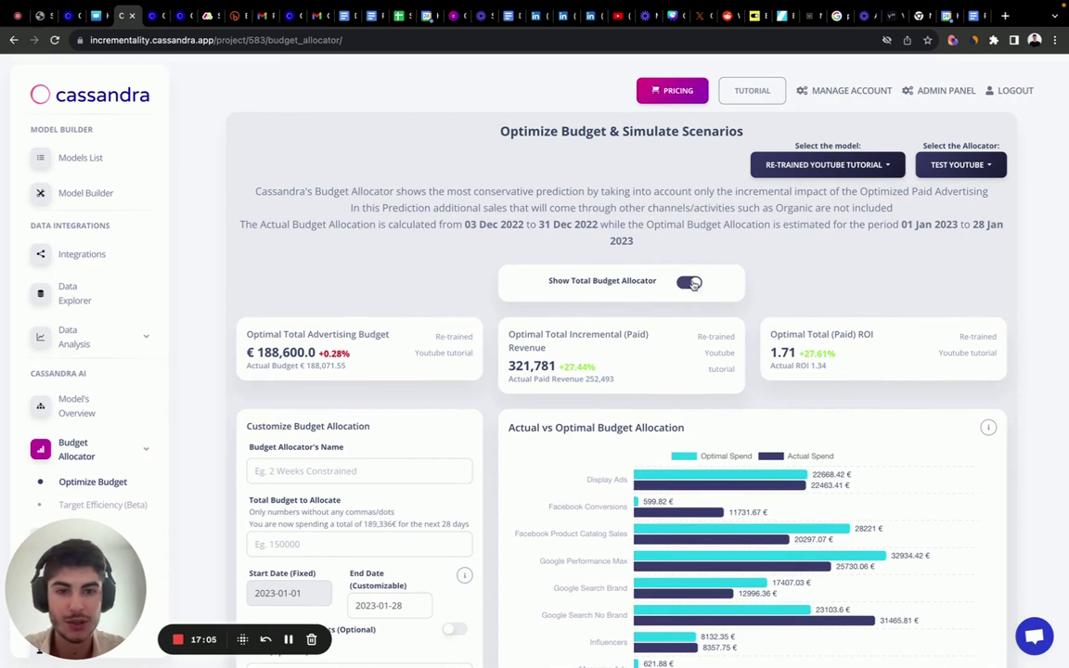
{"action": "left_click", "coordinate": [399, 467]}
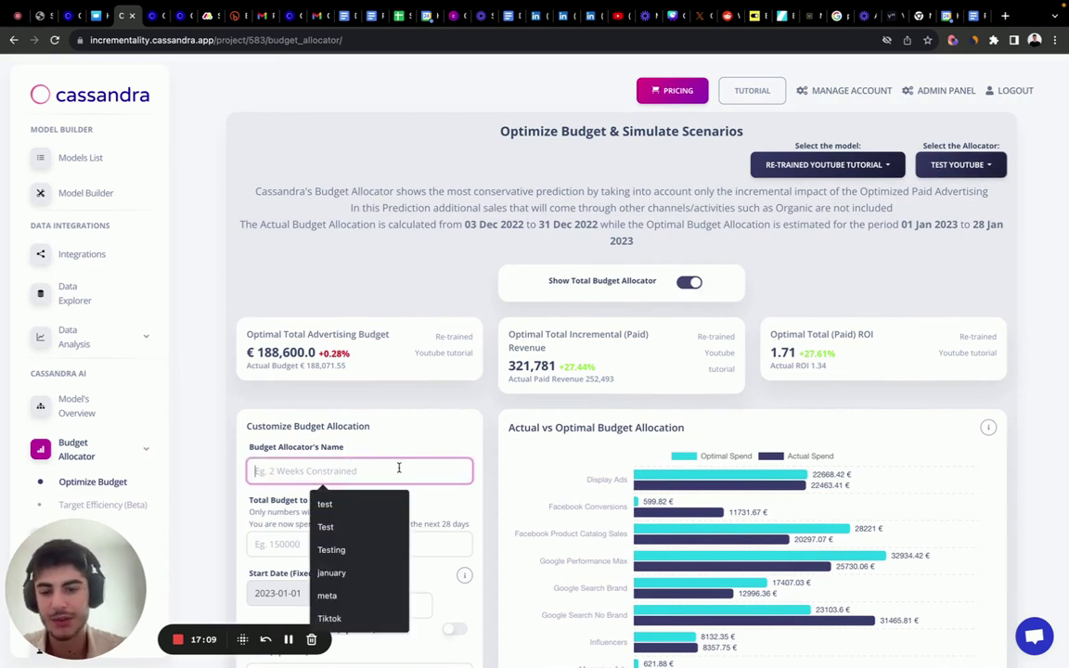
{"action": "type", "text": "Test"}
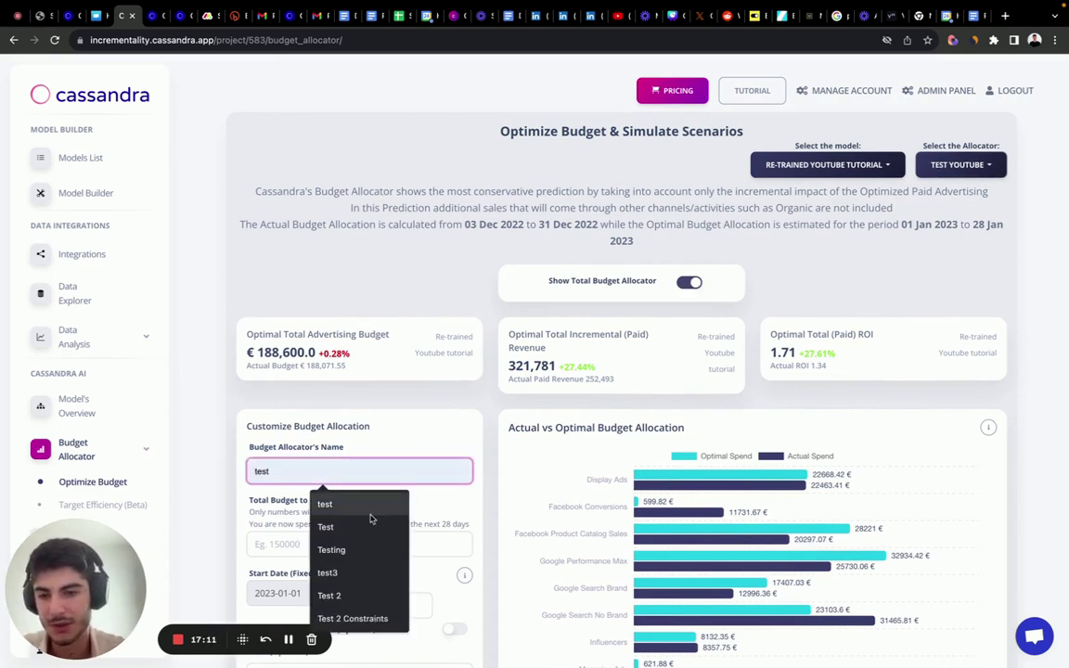
{"action": "type", "text": "3"}
Set the total budget to allocate to 160000 and run the budget optimization.
{"action": "left_click", "coordinate": [281, 544]}
{"action": "type", "text": "1"}
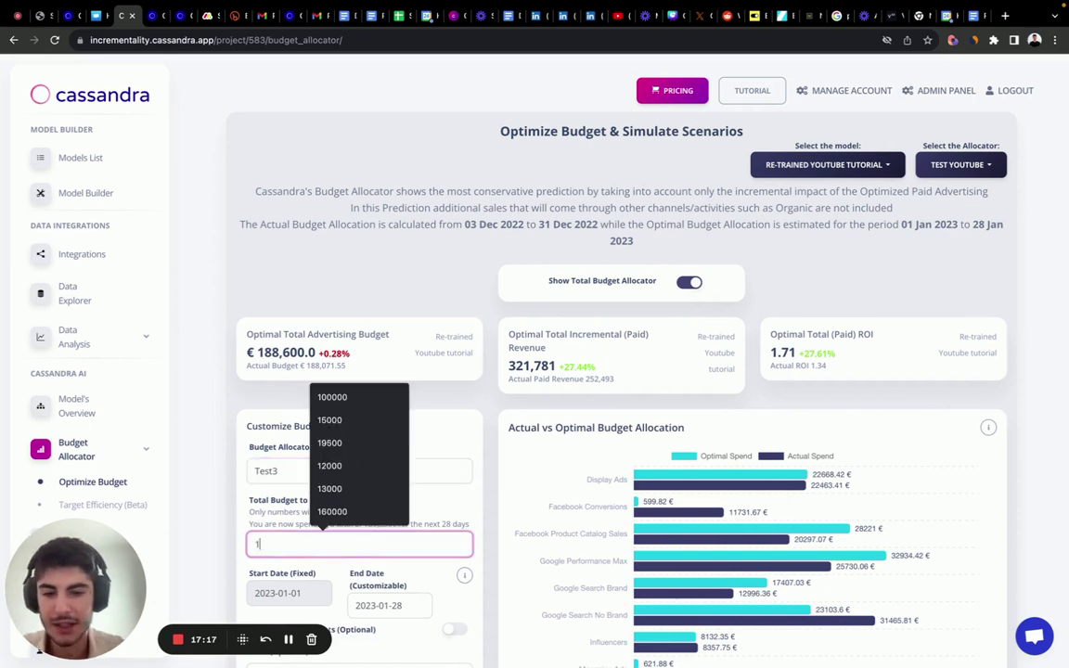
{"action": "type", "text": "88000"}
{"action": "scroll", "coordinate": [410, 573], "scroll_direction": "down", "scroll_amount": 1}
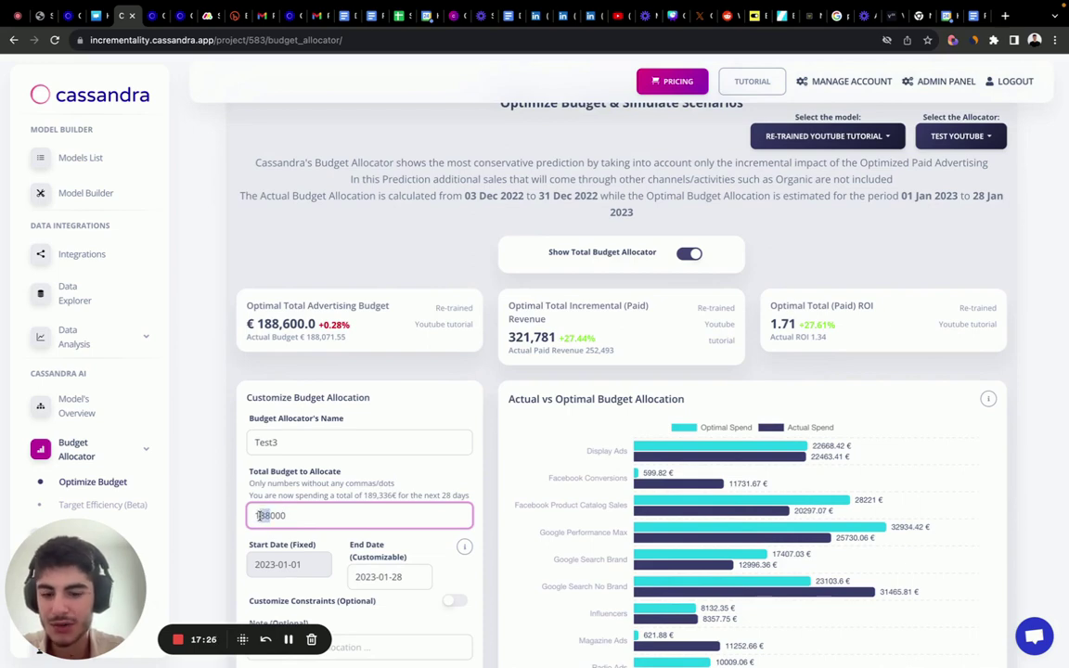
{"action": "type", "text": "60"}
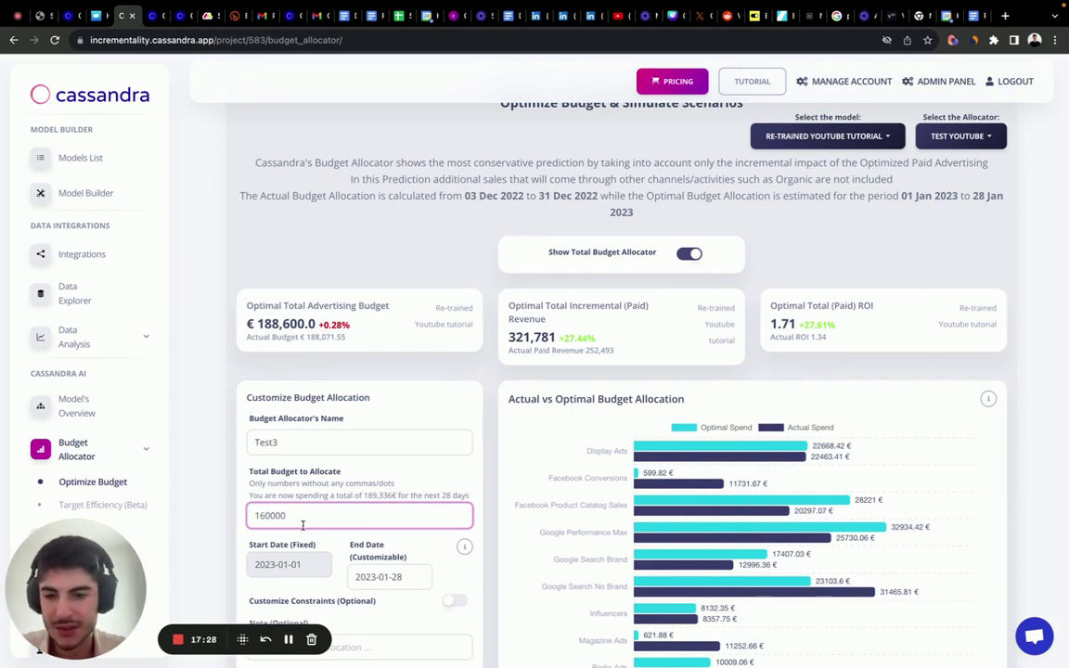
{"action": "scroll", "coordinate": [303, 529], "scroll_direction": "up", "scroll_amount": 1}
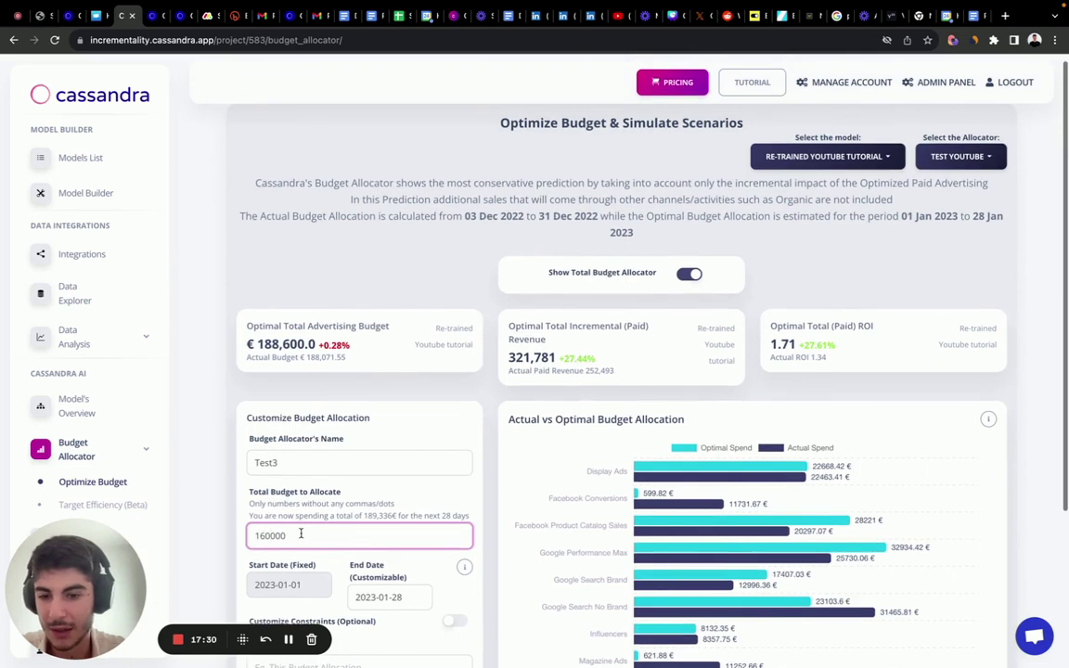
{"action": "scroll", "coordinate": [438, 633], "scroll_direction": "down", "scroll_amount": 2}
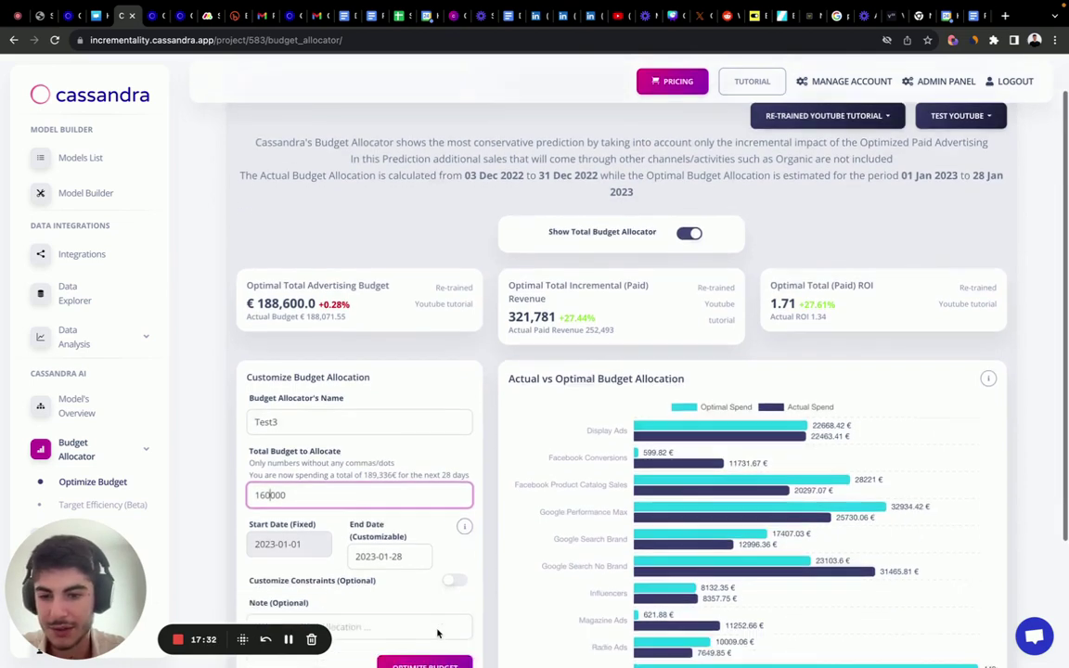
{"action": "scroll", "coordinate": [438, 633], "scroll_direction": "down", "scroll_amount": 3}
{"action": "left_click", "coordinate": [441, 612]}
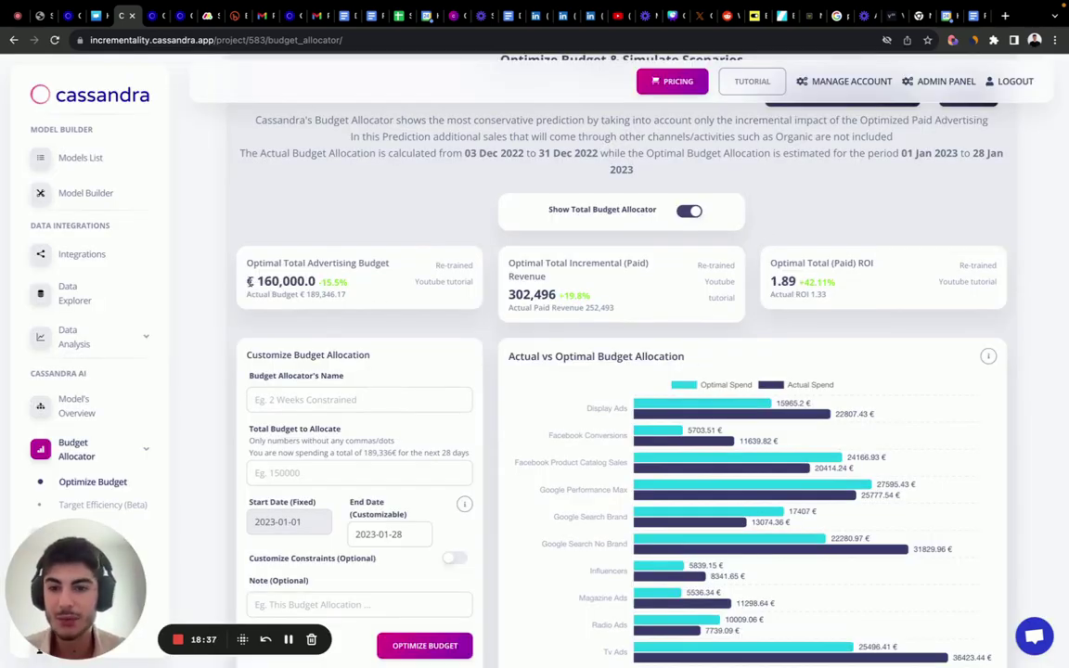
Compare the optimal total advertising budget, incremental paid revenue and paid ROI with their actual values.
{"action": "left_click_drag", "start_coordinate": [257, 281], "coordinate": [316, 284]}
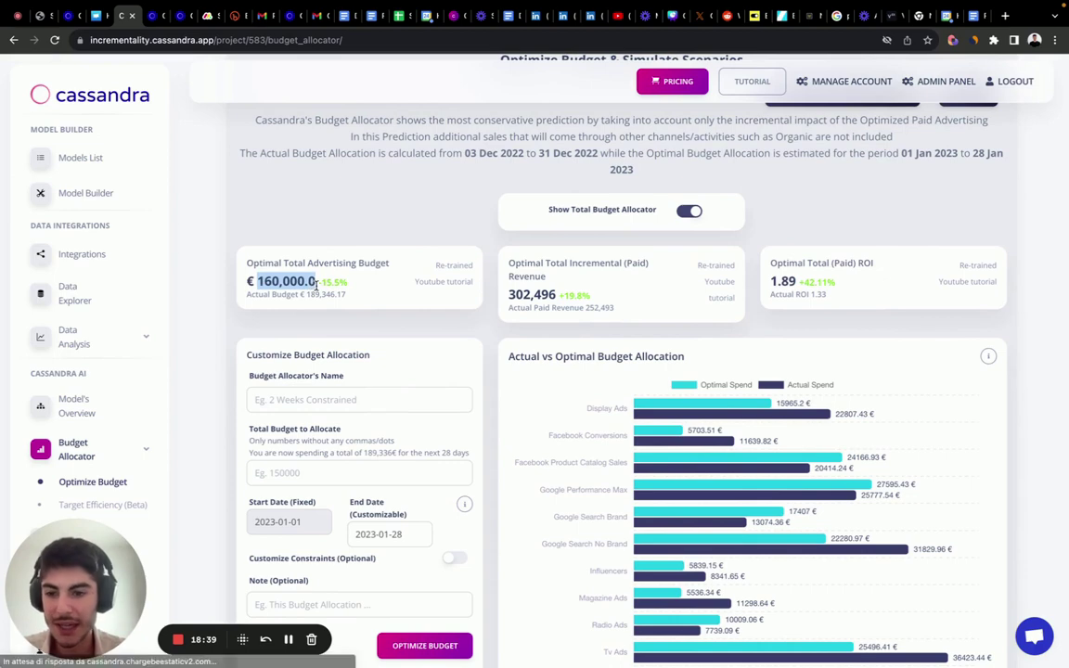
{"action": "left_click", "coordinate": [509, 296]}
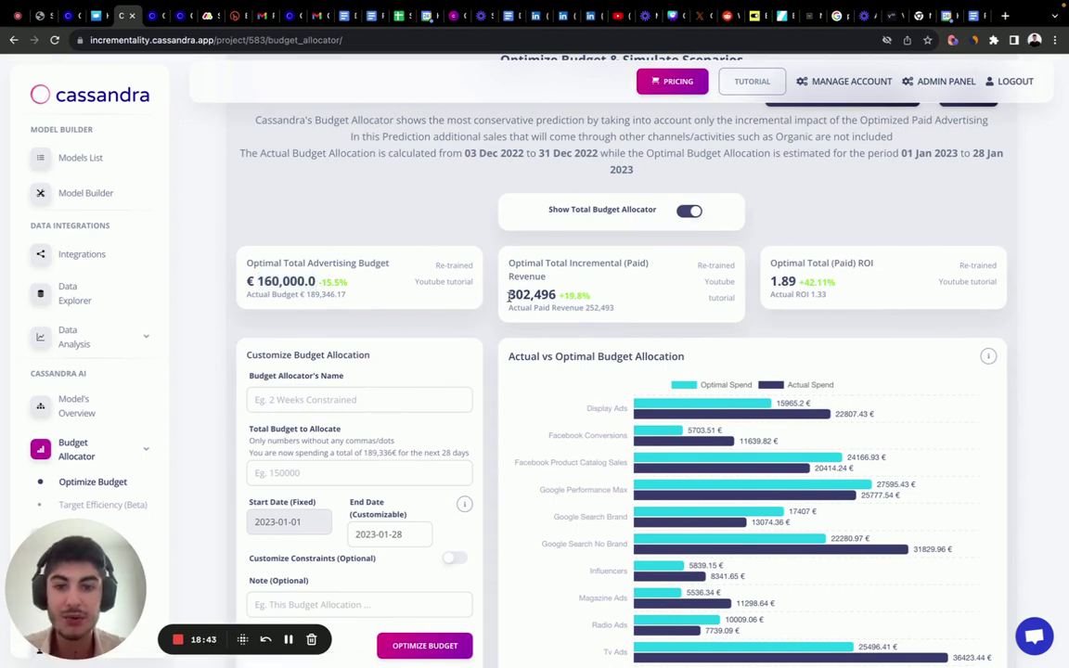
{"action": "left_click_drag", "start_coordinate": [510, 295], "coordinate": [557, 295]}
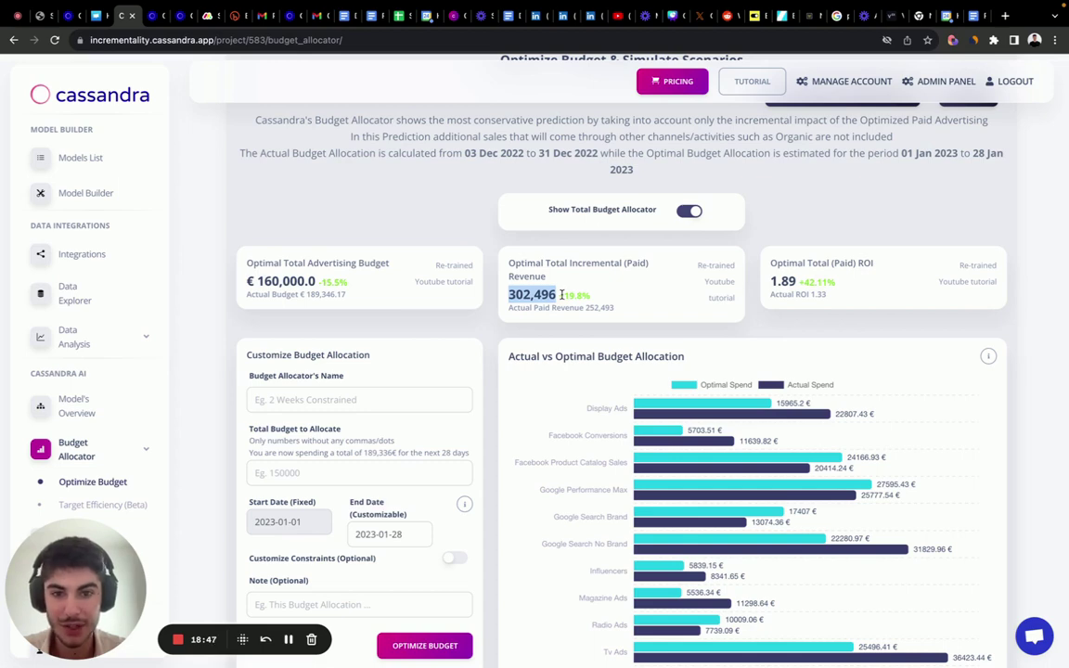
{"action": "left_click_drag", "start_coordinate": [562, 295], "coordinate": [592, 299]}
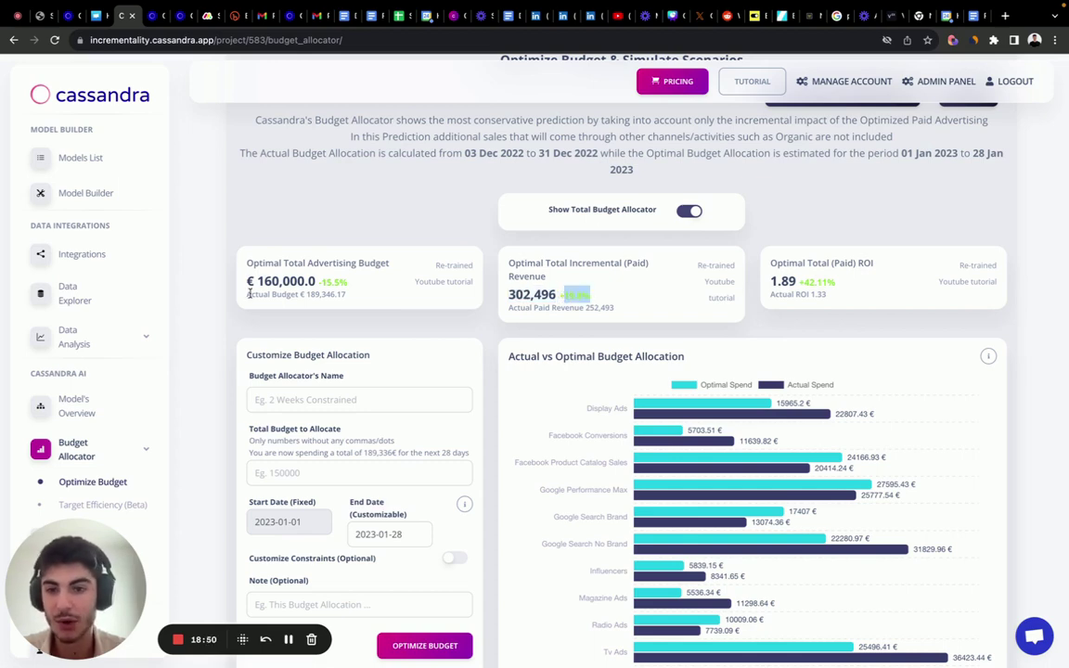
{"action": "left_click_drag", "start_coordinate": [257, 282], "coordinate": [325, 282]}
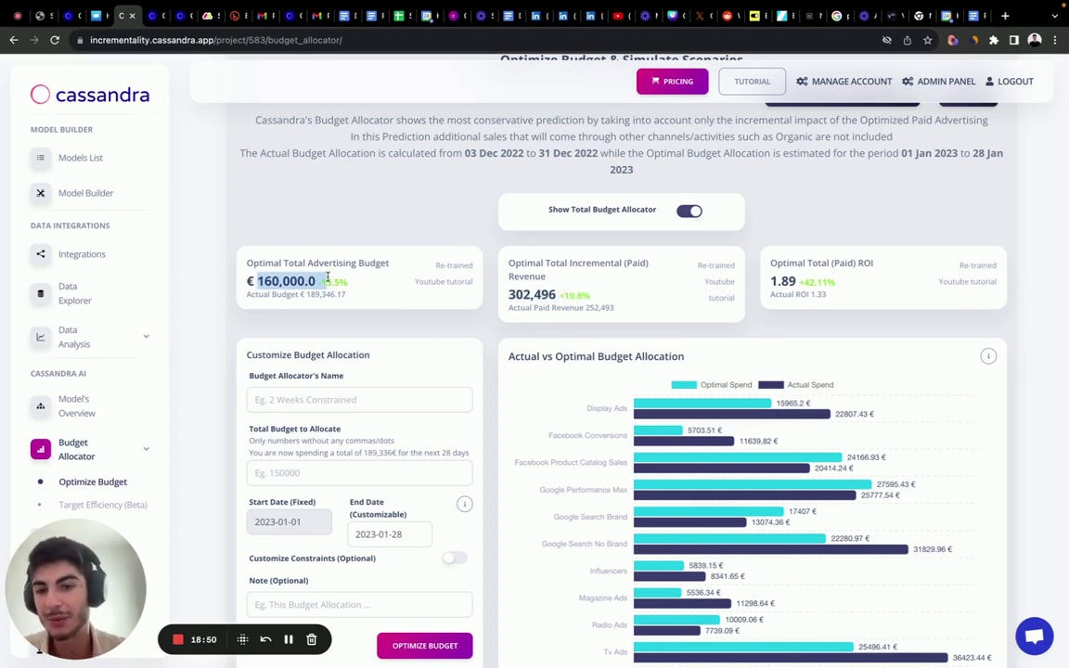
{"action": "left_click_drag", "start_coordinate": [507, 294], "coordinate": [609, 298]}
{"action": "left_click", "coordinate": [511, 294]}
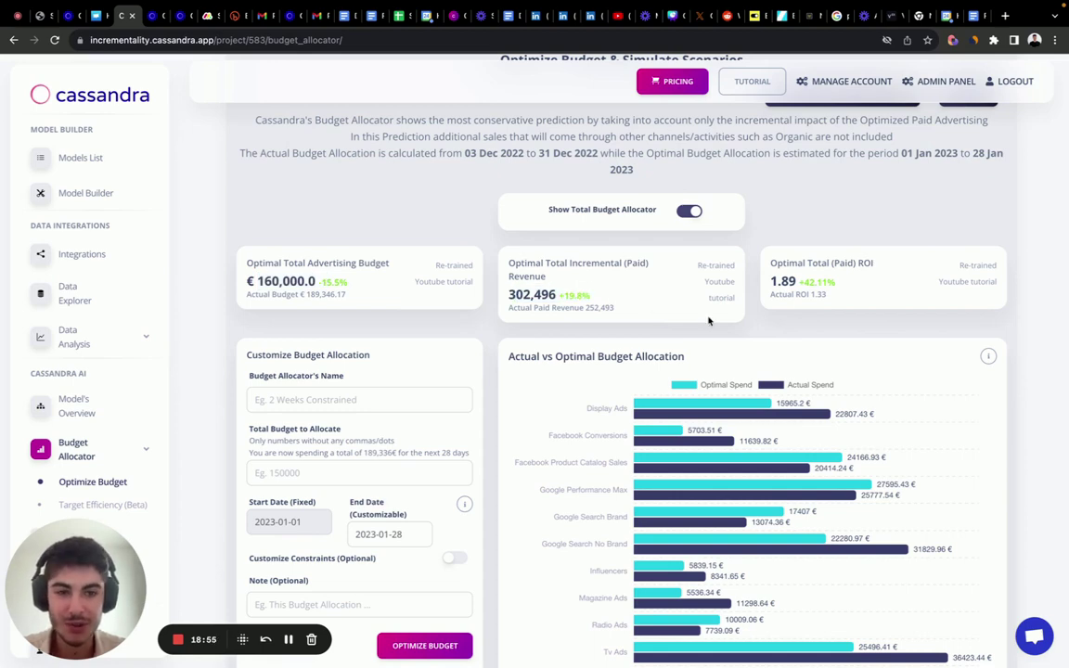
{"action": "left_click_drag", "start_coordinate": [769, 282], "coordinate": [838, 284]}
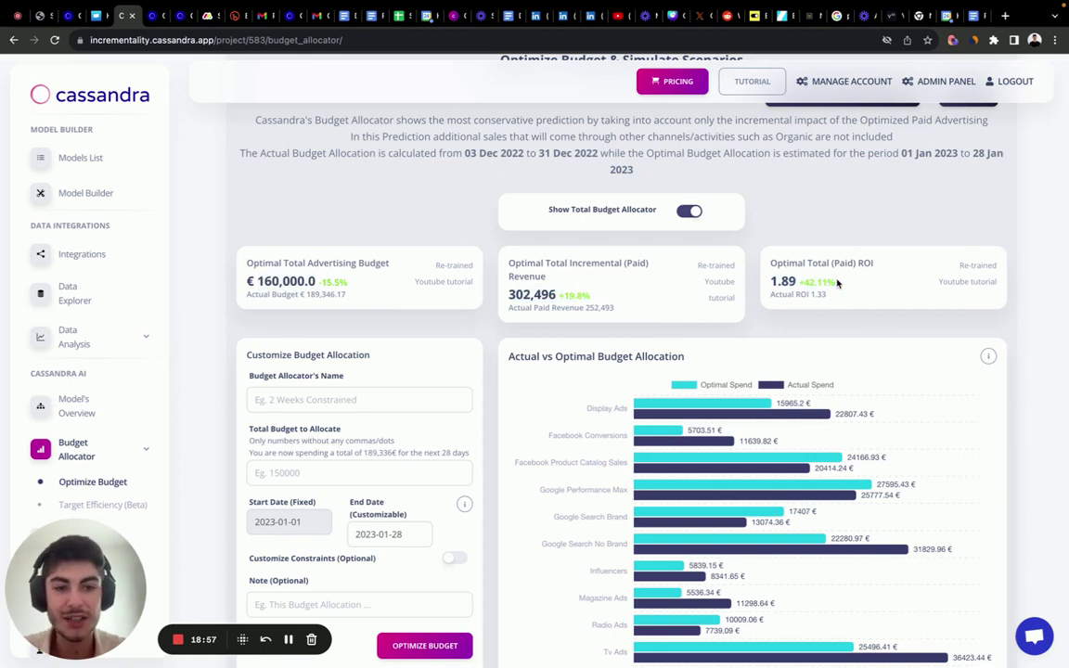
{"action": "left_click", "coordinate": [878, 288]}
Compare optimal and actual spend channel by channel in the budget allocation chart, including Facebook Conversions, Radio Ads and Google Performance Max.
{"action": "scroll", "coordinate": [879, 289], "scroll_direction": "down", "scroll_amount": 1}
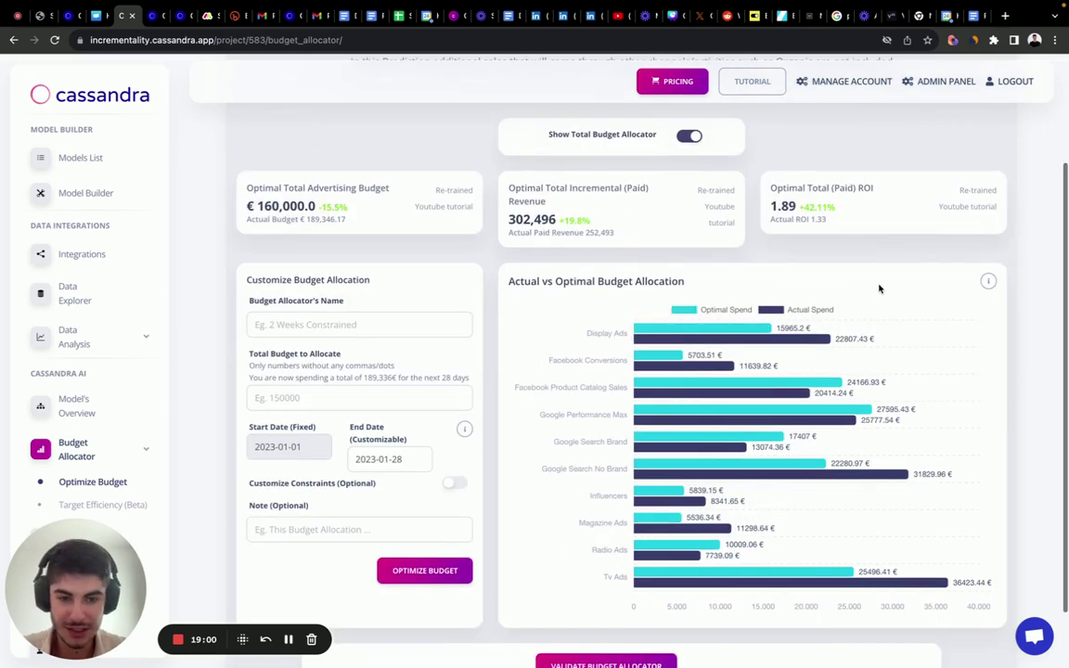
{"action": "mouse_move", "coordinate": [691, 338]}
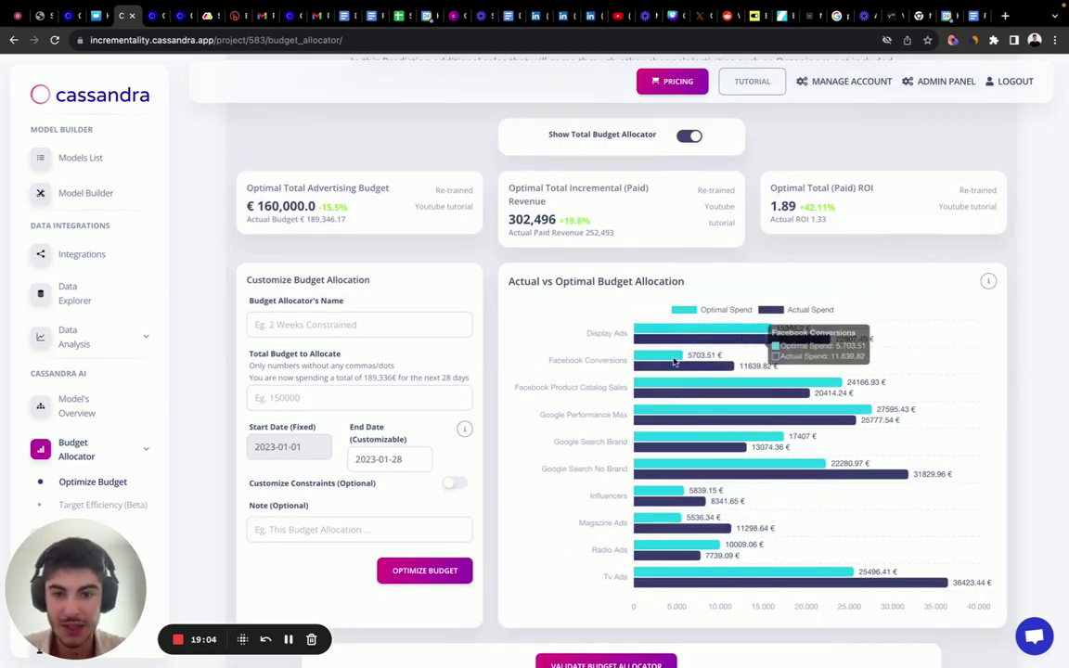
{"action": "mouse_move", "coordinate": [718, 476]}
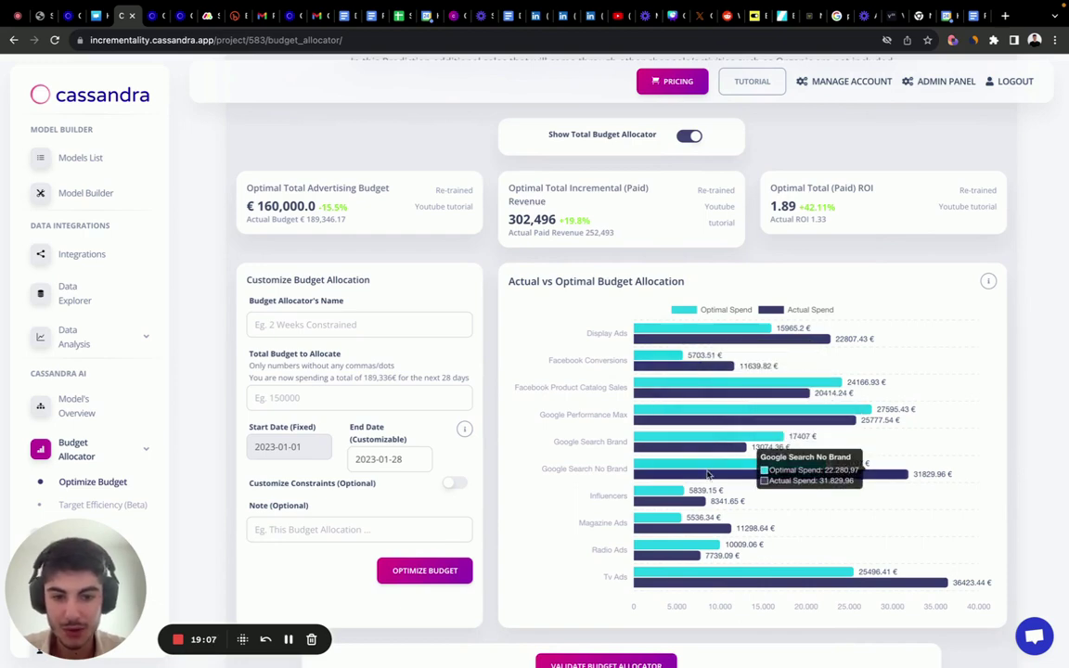
{"action": "mouse_move", "coordinate": [670, 536]}
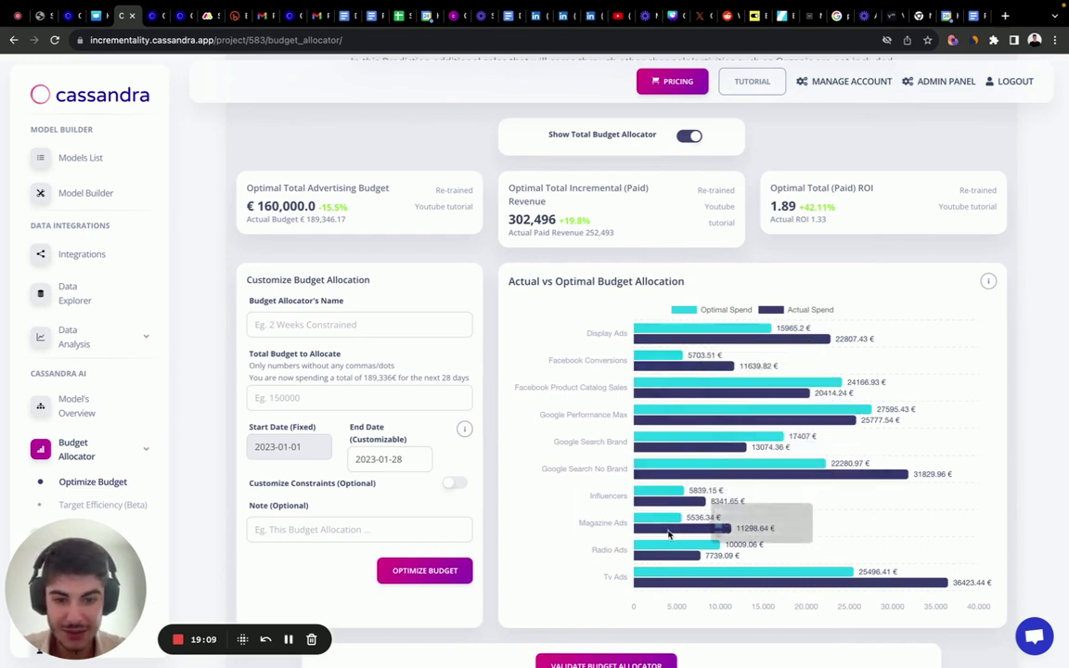
{"action": "mouse_move", "coordinate": [725, 583]}
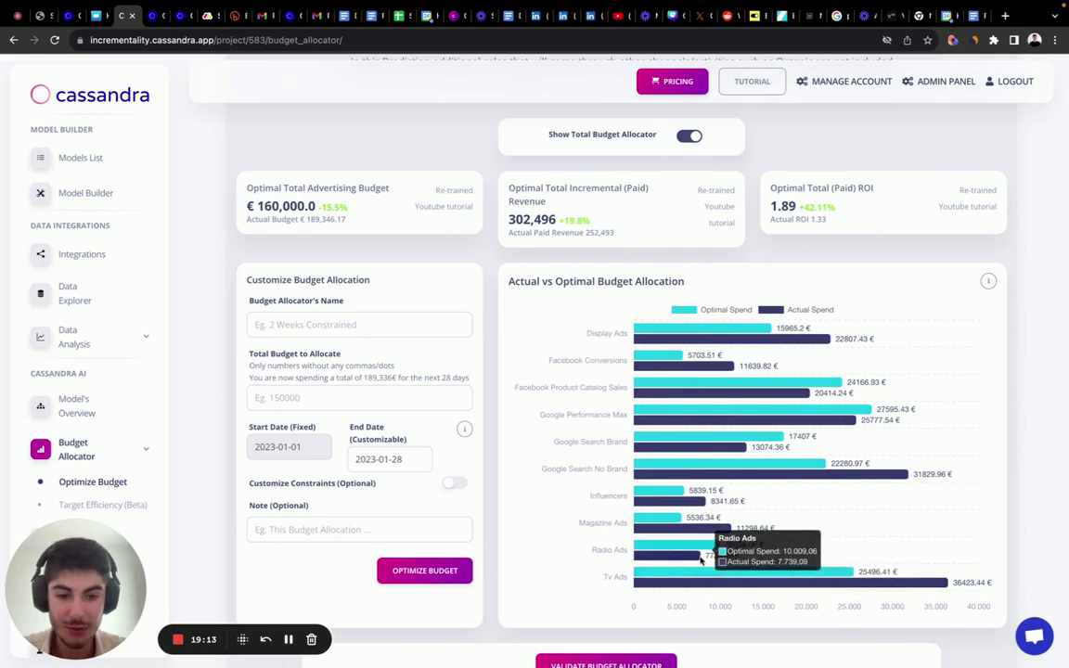
{"action": "mouse_move", "coordinate": [715, 549]}
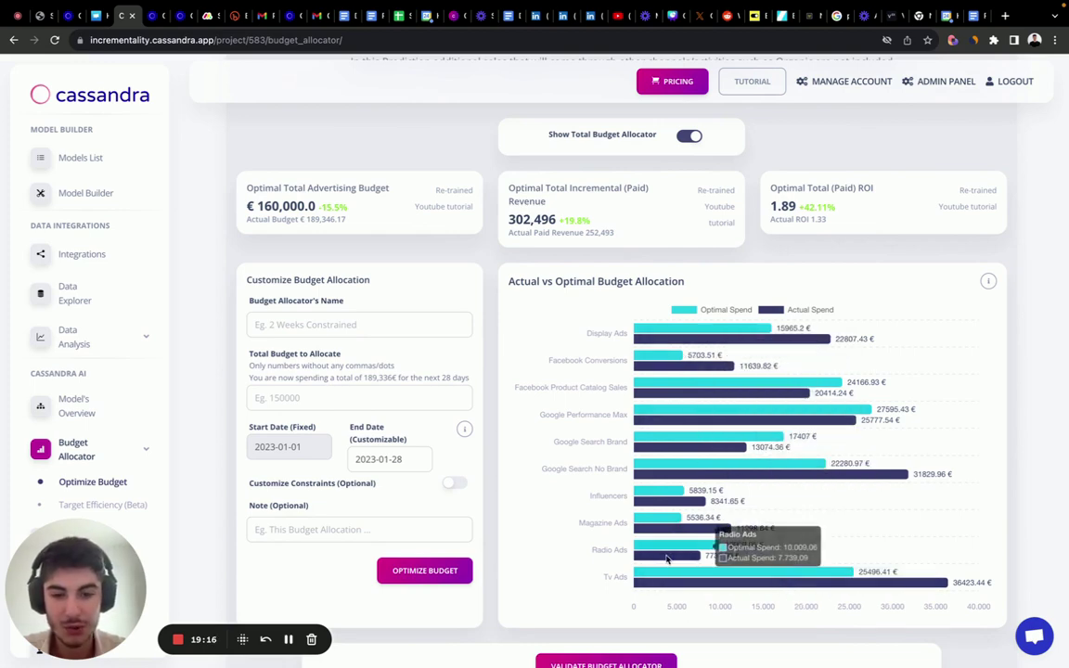
{"action": "mouse_move", "coordinate": [698, 410]}
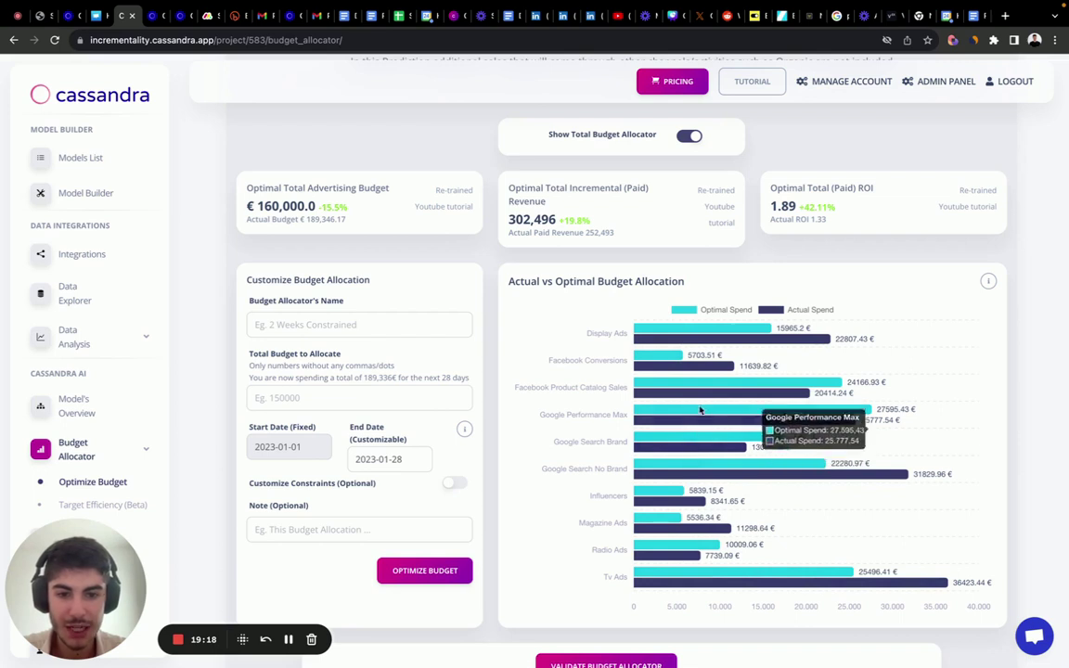
{"action": "mouse_move", "coordinate": [703, 389]}
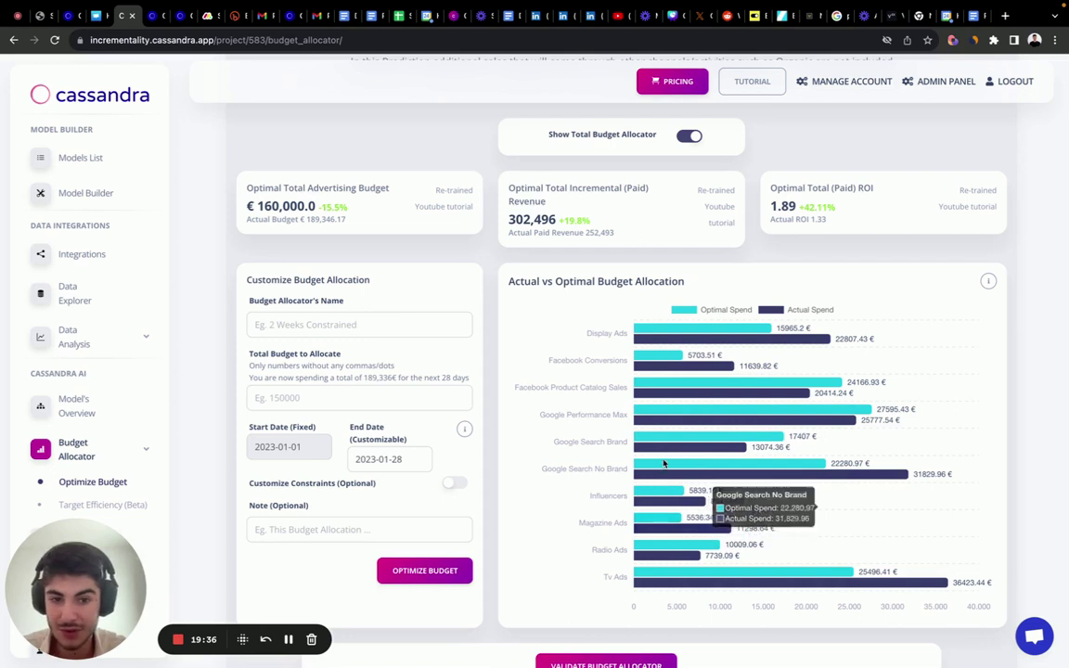
{"action": "mouse_move", "coordinate": [645, 369]}
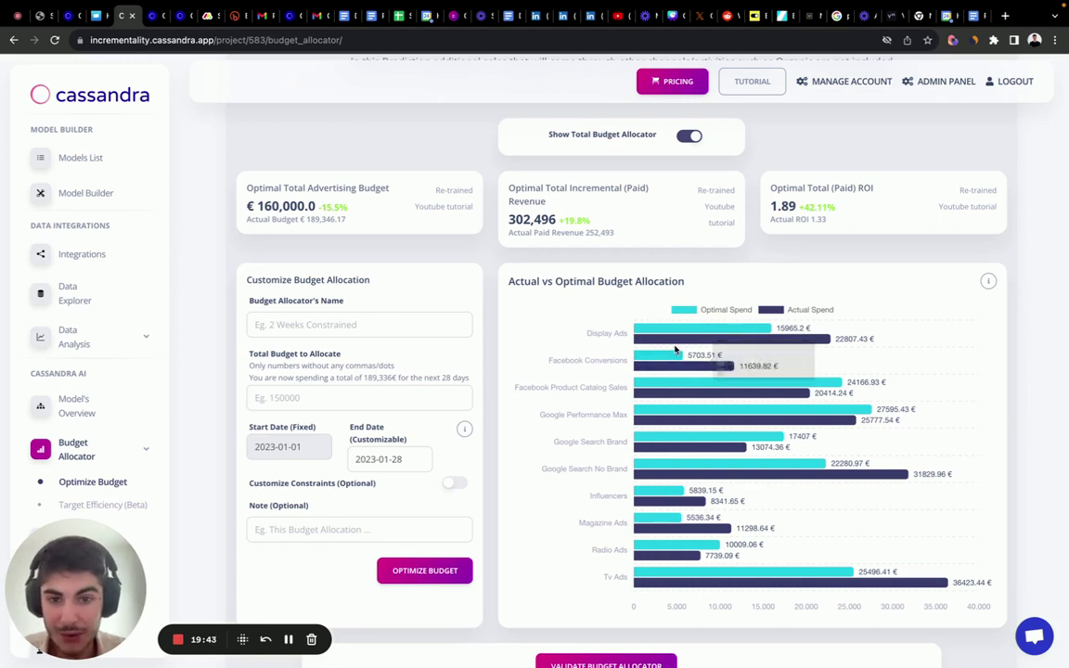
Enable custom channel constraints for the budget allocation and set the Facebook Conversions minimum budget to 0.
{"action": "left_click", "coordinate": [459, 483]}
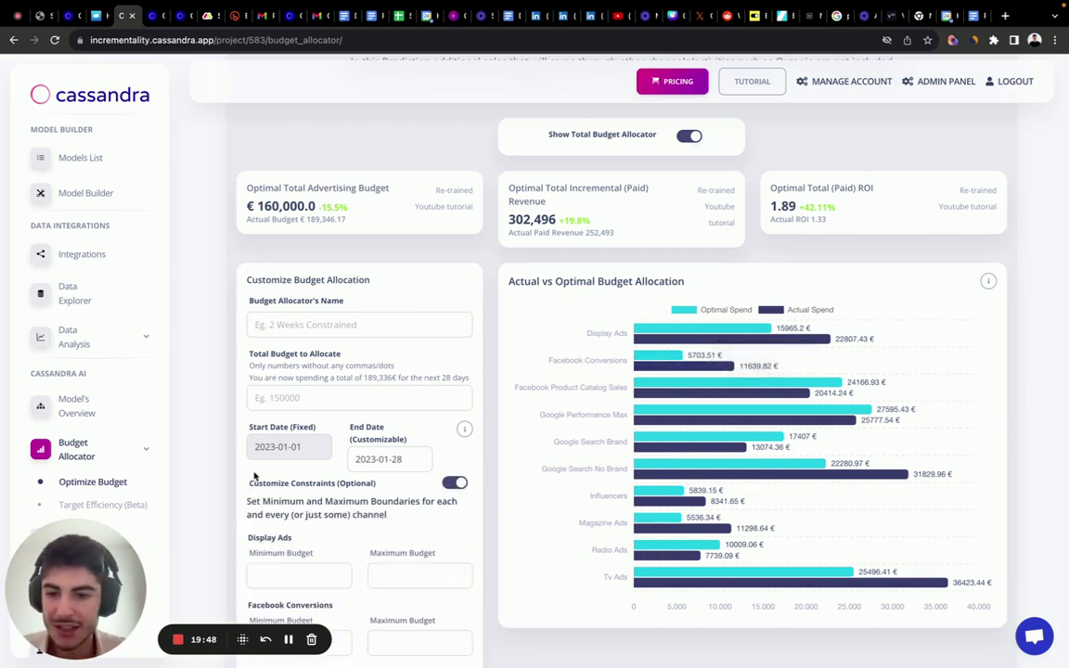
{"action": "left_click_drag", "start_coordinate": [250, 482], "coordinate": [389, 484]}
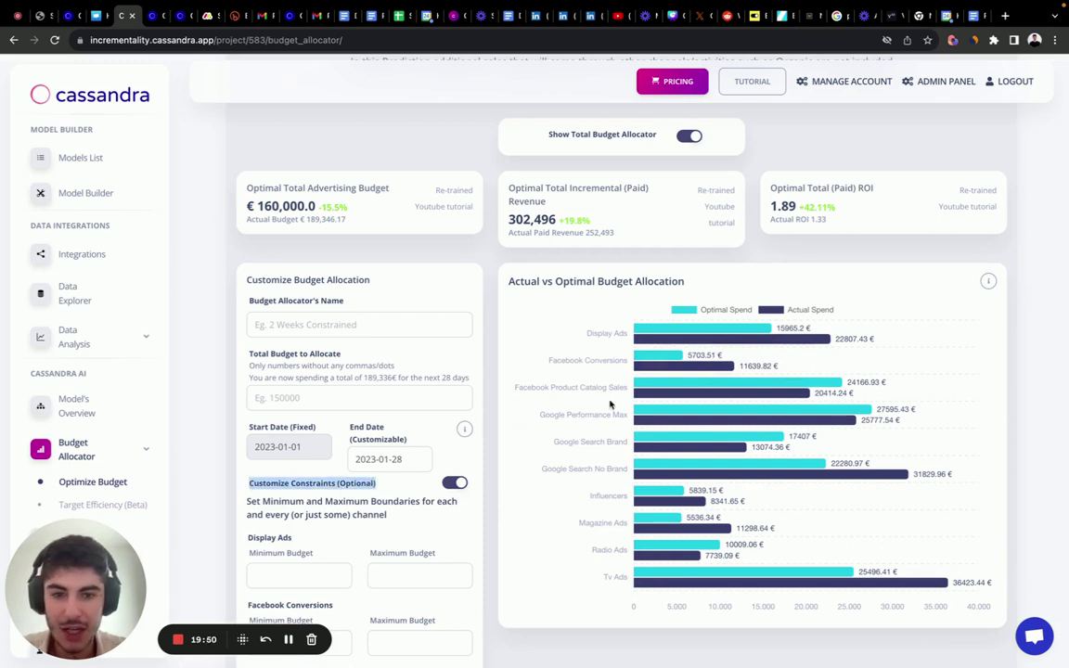
{"action": "scroll", "coordinate": [480, 506], "scroll_direction": "down", "scroll_amount": 1}
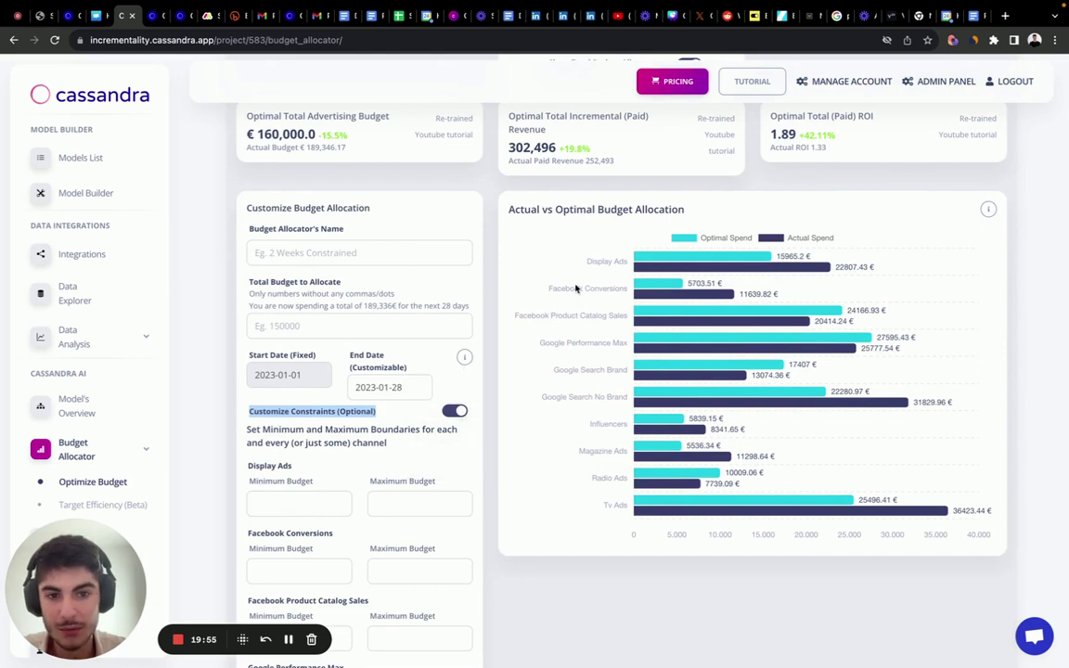
{"action": "mouse_move", "coordinate": [652, 291]}
{"action": "scroll", "coordinate": [306, 503], "scroll_direction": "down", "scroll_amount": 1}
{"action": "left_click", "coordinate": [305, 503]}
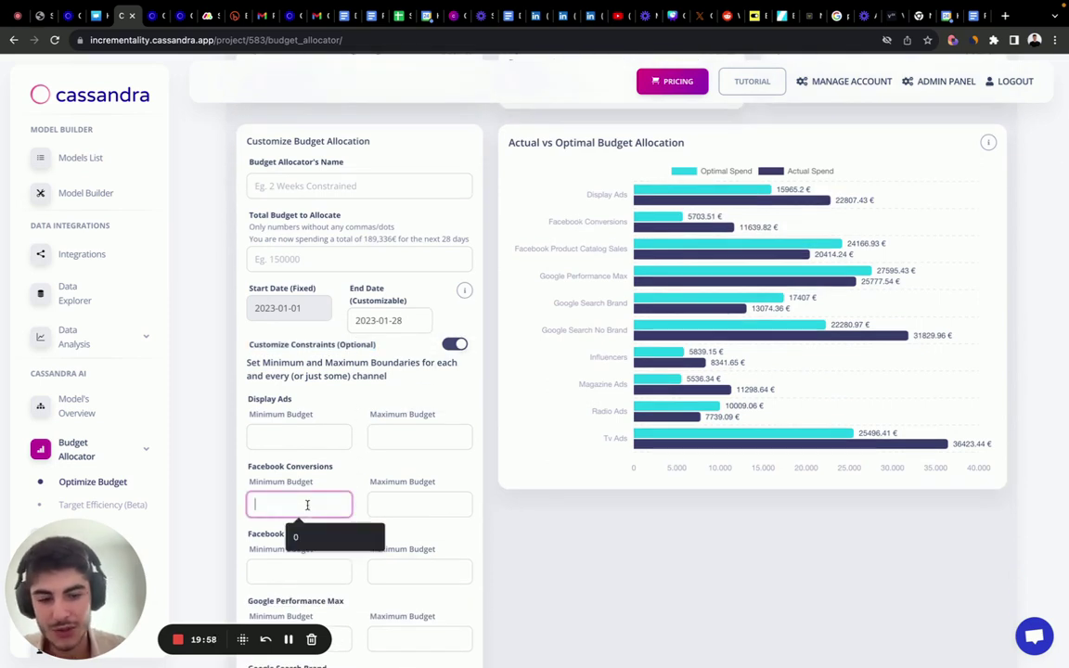
{"action": "type", "text": "0"}
{"action": "left_click", "coordinate": [363, 480]}
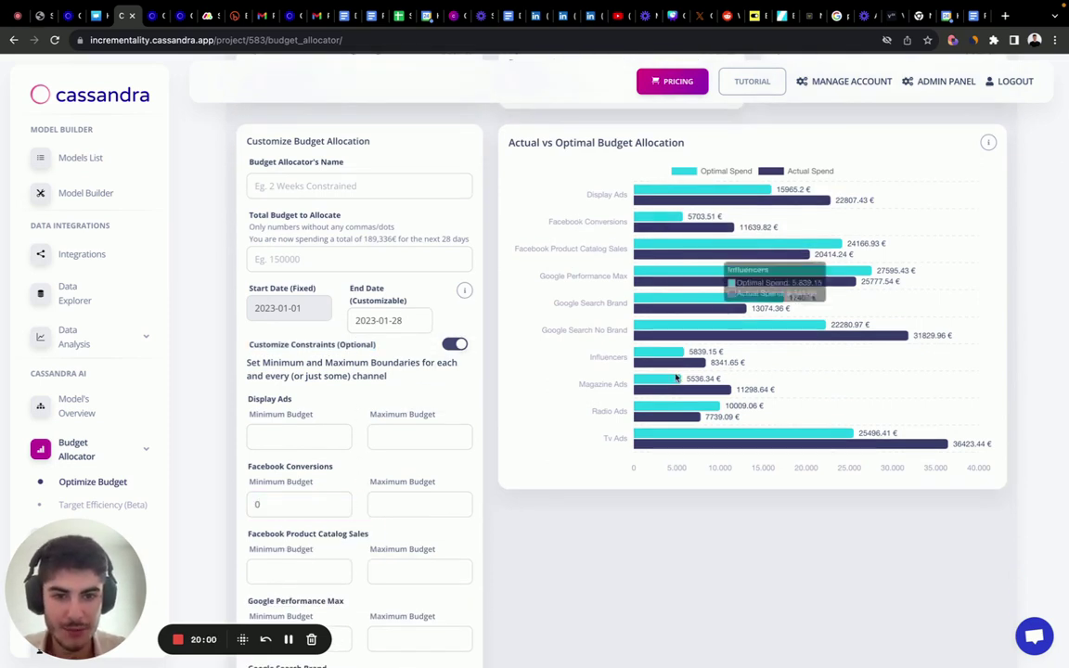
Set the Magazine Ads minimum budget to 0.
{"action": "mouse_move", "coordinate": [665, 418]}
{"action": "scroll", "coordinate": [468, 477], "scroll_direction": "down", "scroll_amount": 5}
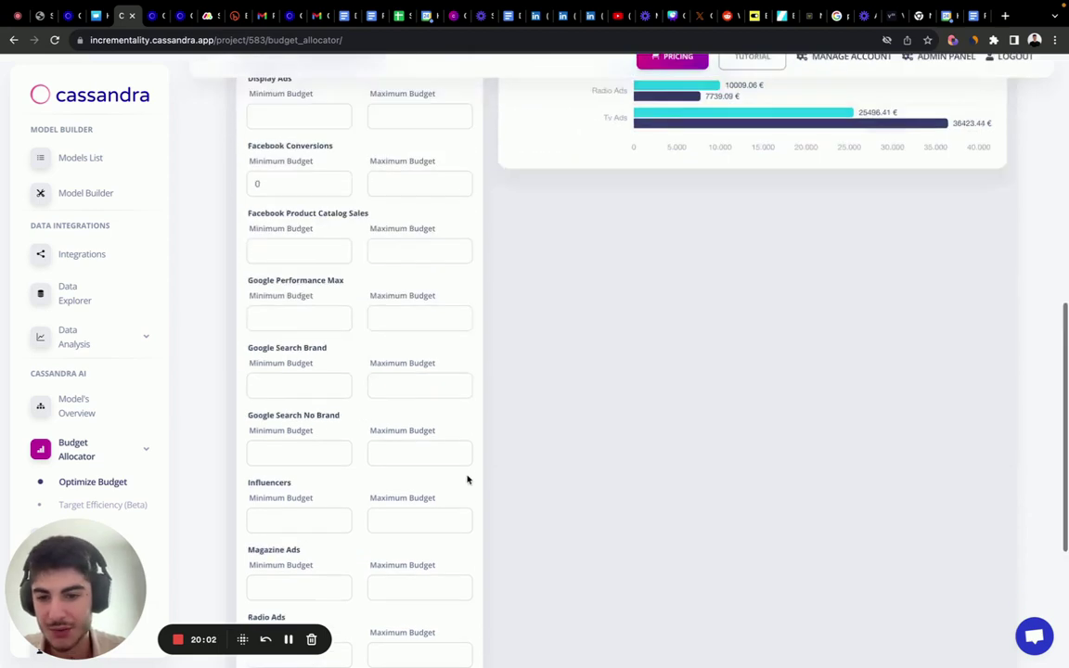
{"action": "left_click", "coordinate": [299, 455]}
{"action": "type", "text": "0"}
{"action": "scroll", "coordinate": [558, 492], "scroll_direction": "up", "scroll_amount": 4}
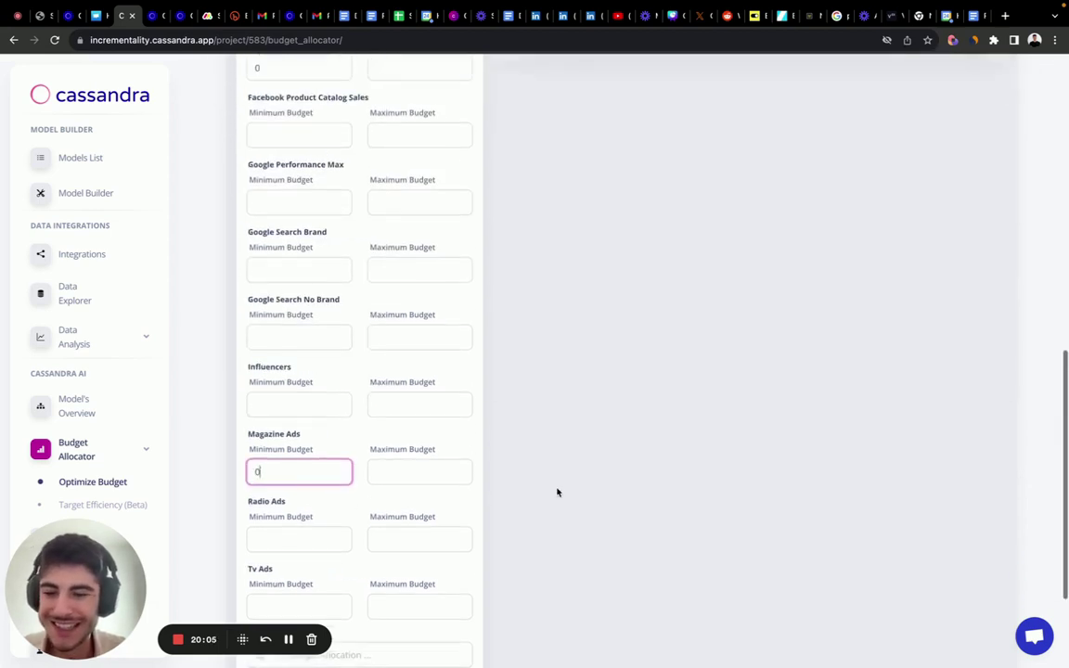
{"action": "scroll", "coordinate": [557, 492], "scroll_direction": "up", "scroll_amount": 2}
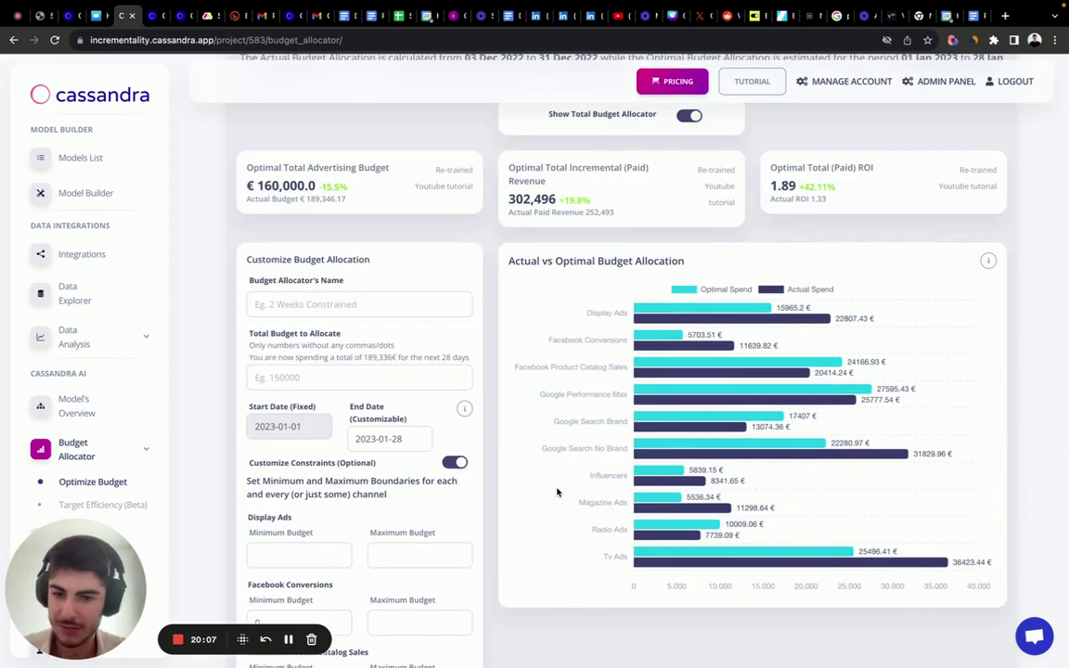
{"action": "scroll", "coordinate": [556, 492], "scroll_direction": "down", "scroll_amount": 8}
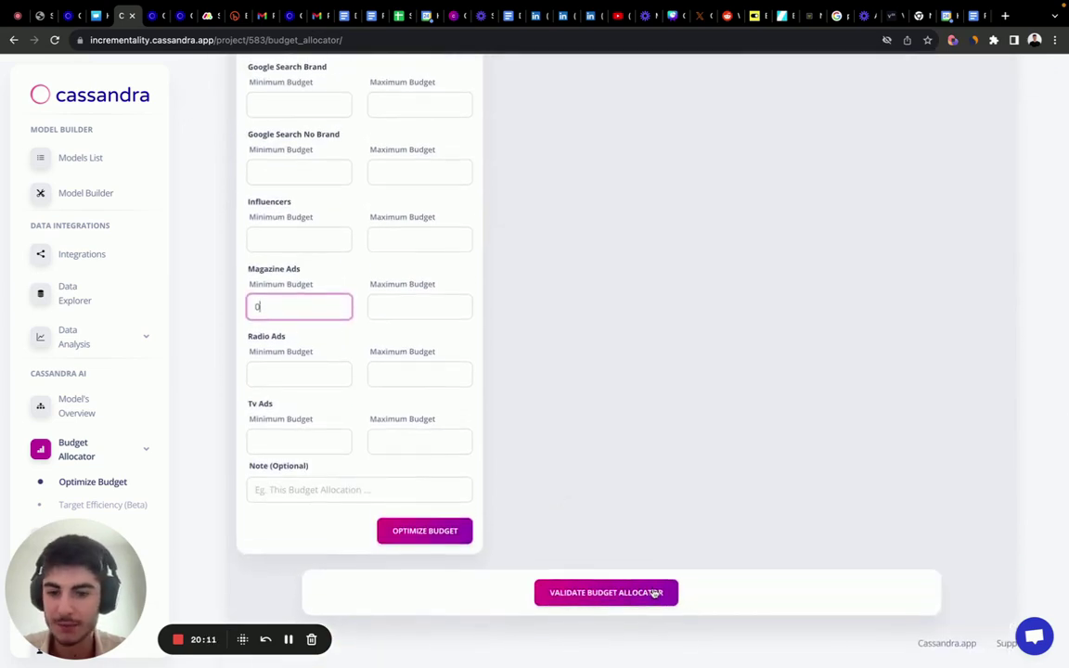
{"action": "left_click", "coordinate": [655, 594]}
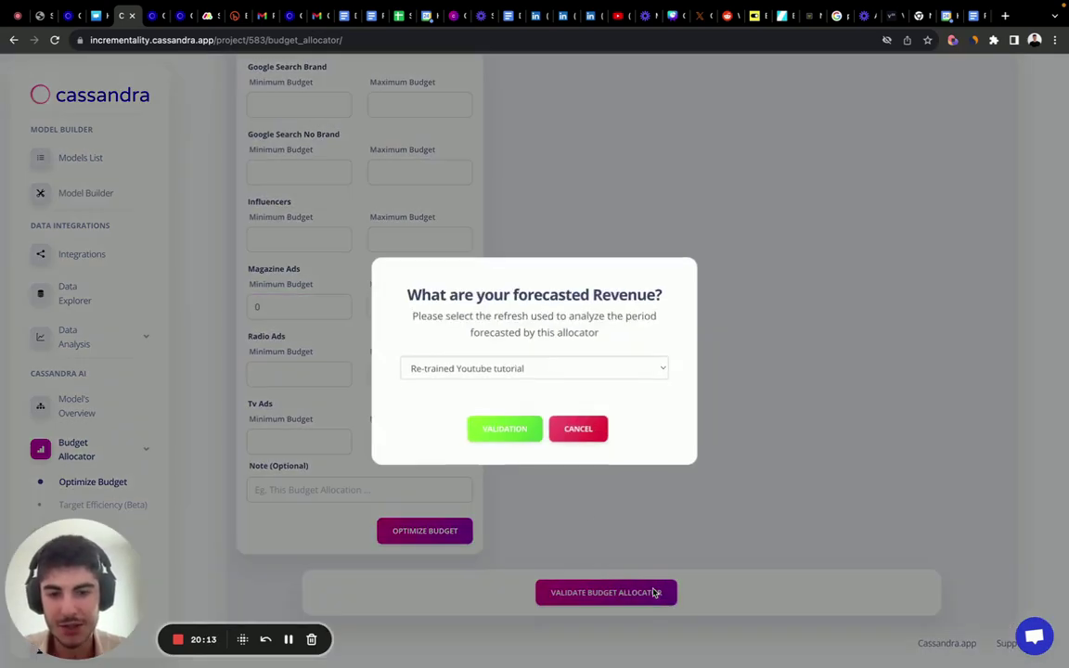
{"action": "left_click", "coordinate": [579, 430]}
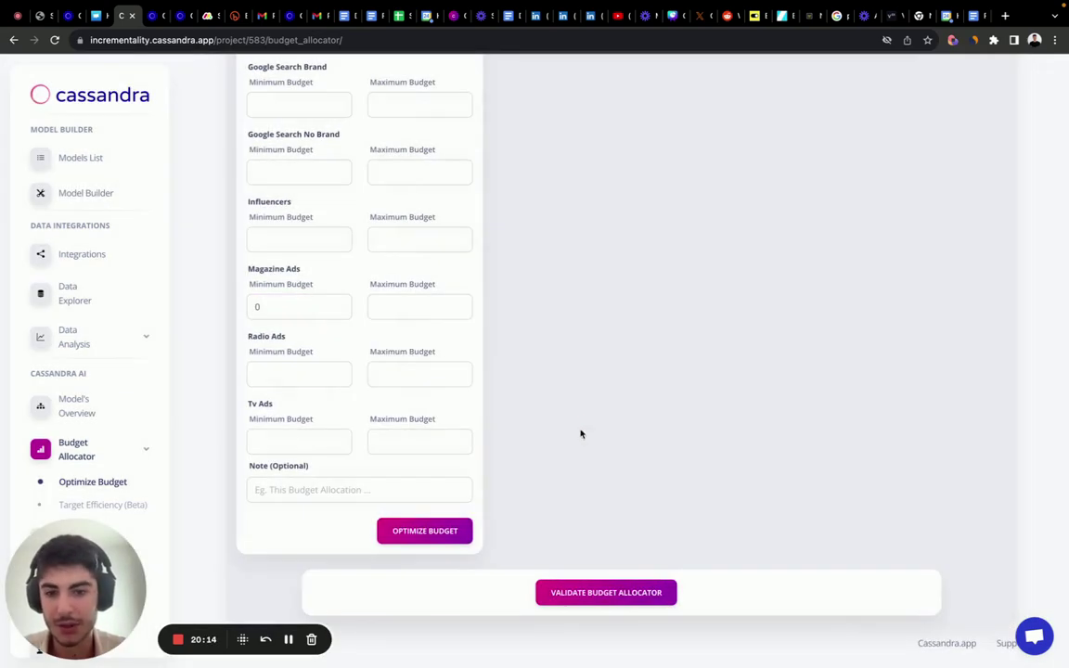
Name the constrained allocator Test 4, set its total budget to allocate to 160000 and run the budget optimization.
{"action": "left_click", "coordinate": [440, 533]}
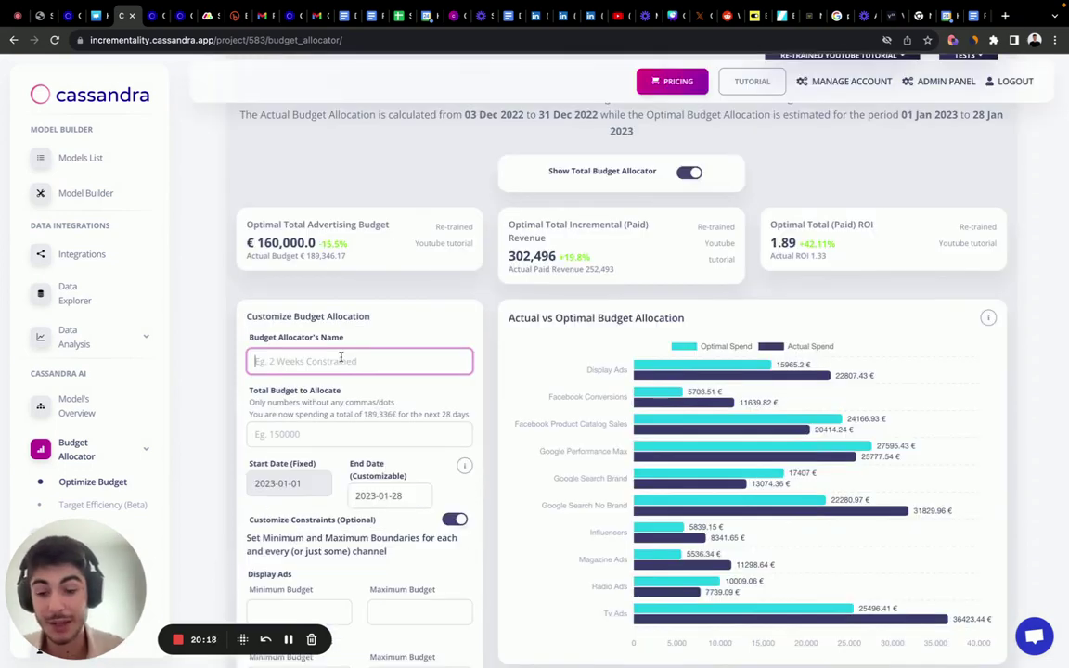
{"action": "type", "text": "Test 4"}
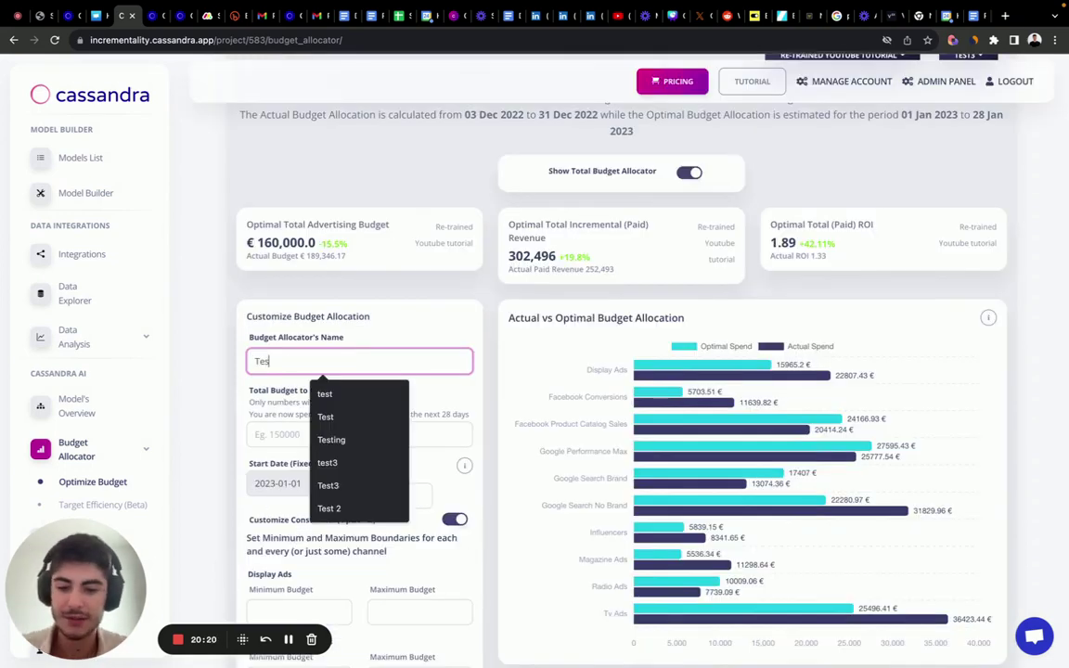
{"action": "left_click", "coordinate": [265, 431]}
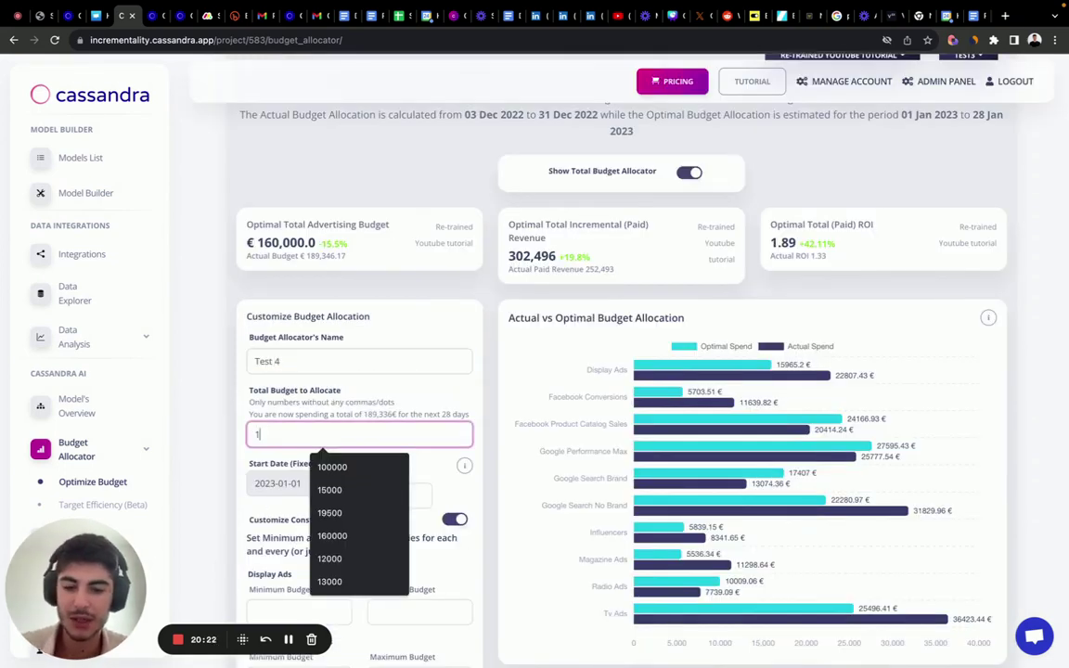
{"action": "type", "text": "160000"}
{"action": "left_click_drag", "start_coordinate": [509, 256], "coordinate": [581, 254]}
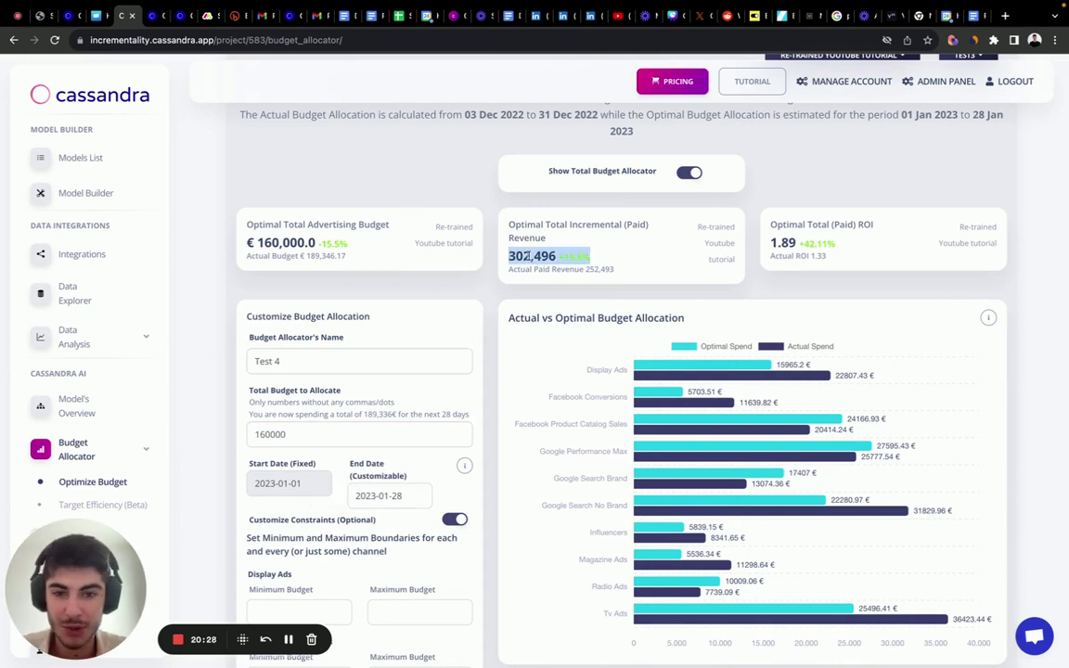
{"action": "scroll", "coordinate": [448, 312], "scroll_direction": "down", "scroll_amount": 5}
{"action": "scroll", "coordinate": [448, 312], "scroll_direction": "down", "scroll_amount": 10}
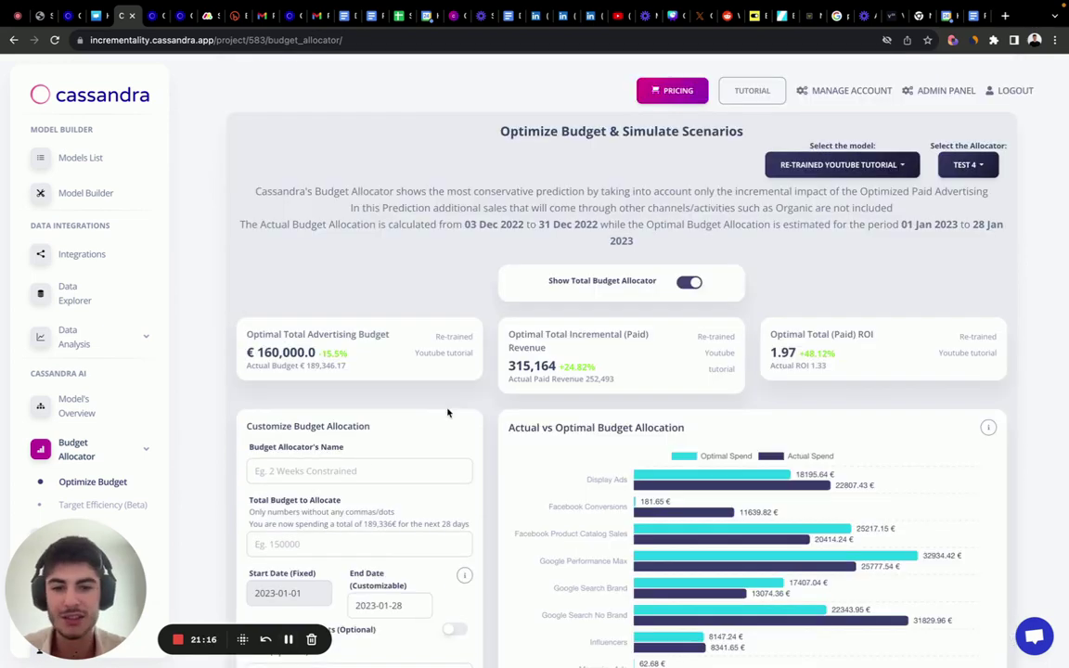
Examine the constrained allocation's optimal incremental paid revenue, paid ROI and channel spend, including Google Performance Max, against the actual values.
{"action": "scroll", "coordinate": [519, 399], "scroll_direction": "down", "scroll_amount": 1}
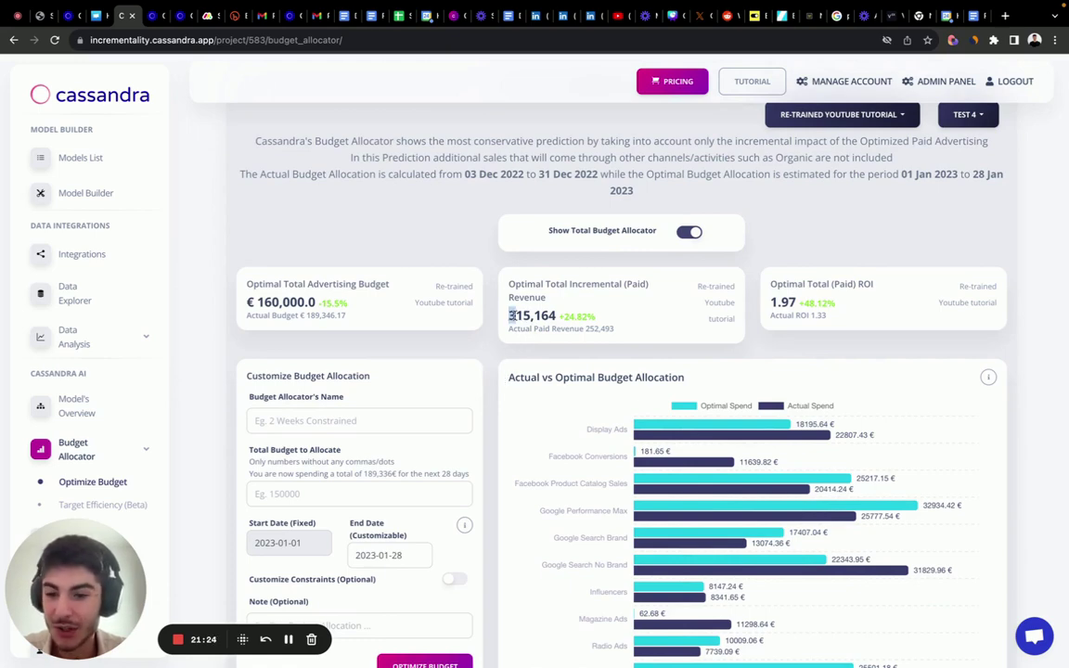
{"action": "left_click_drag", "start_coordinate": [511, 315], "coordinate": [555, 316]}
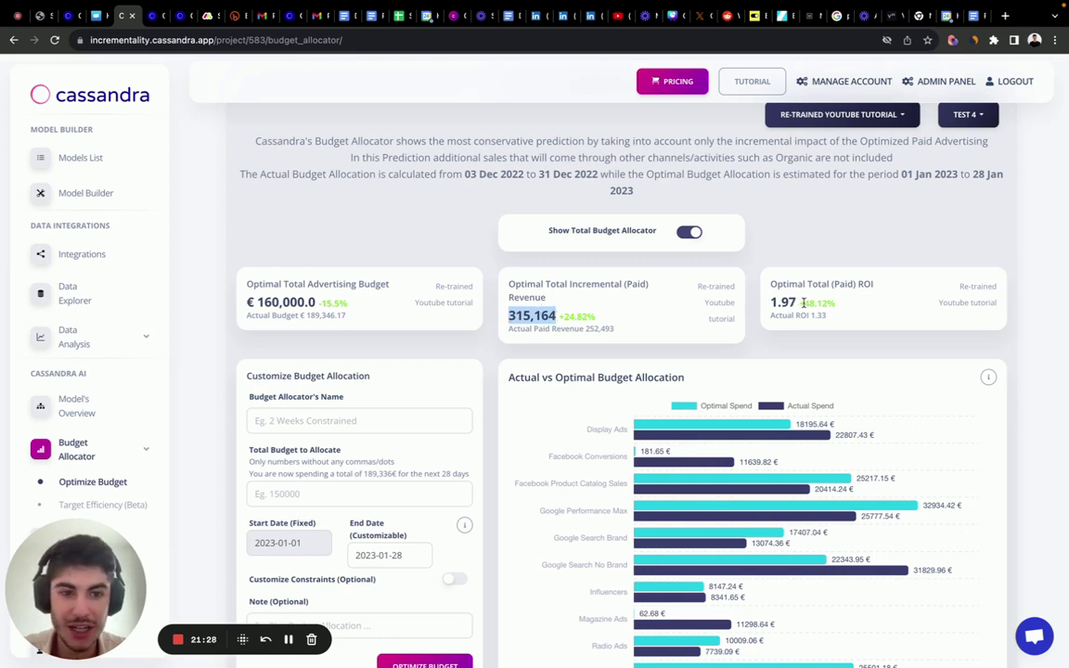
{"action": "left_click_drag", "start_coordinate": [801, 303], "coordinate": [892, 307]}
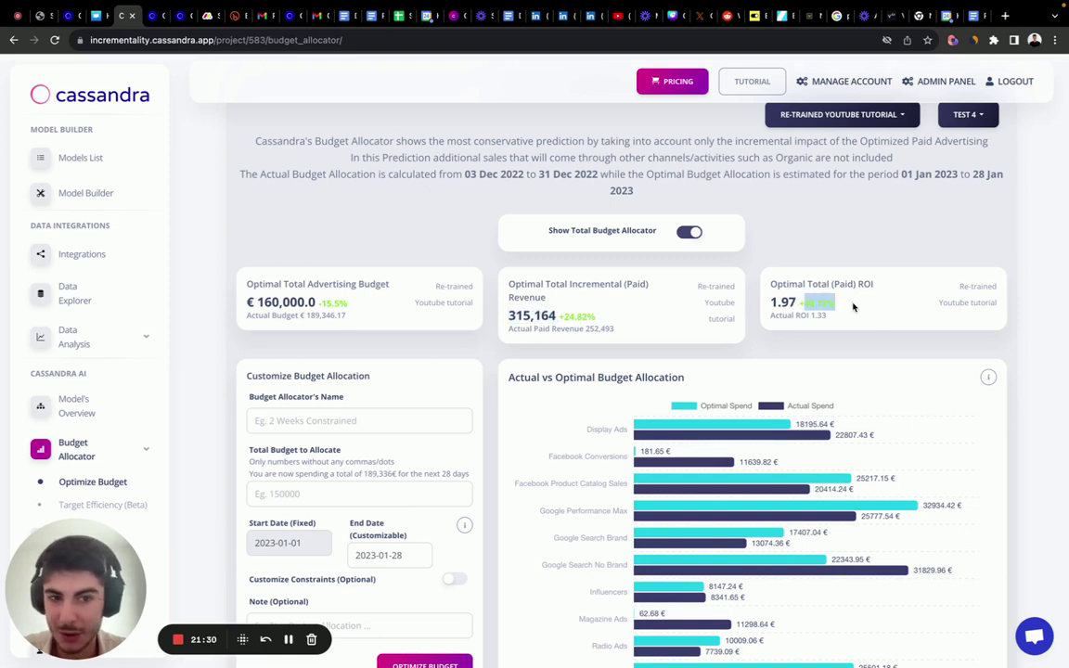
{"action": "scroll", "coordinate": [853, 307], "scroll_direction": "down", "scroll_amount": 3}
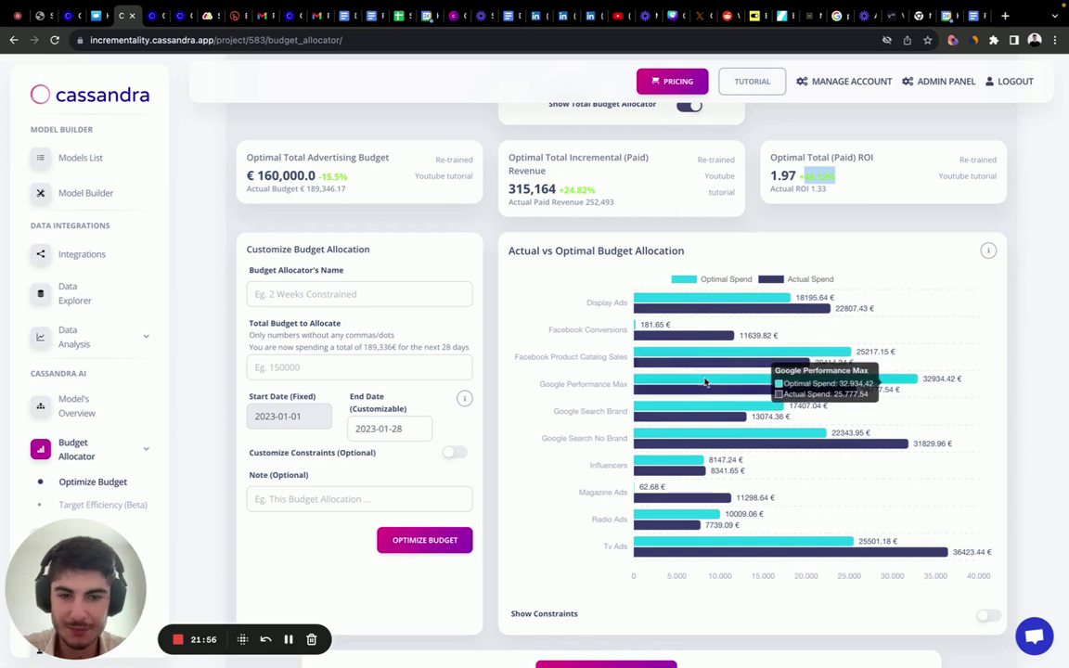
{"action": "scroll", "coordinate": [704, 381], "scroll_direction": "up", "scroll_amount": 3}
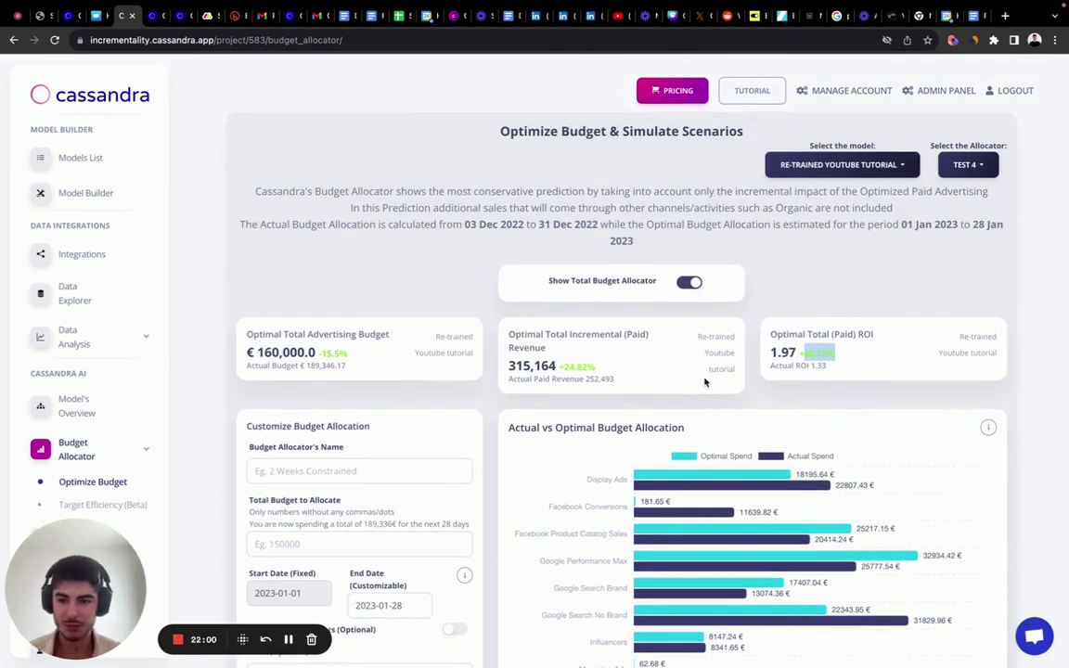